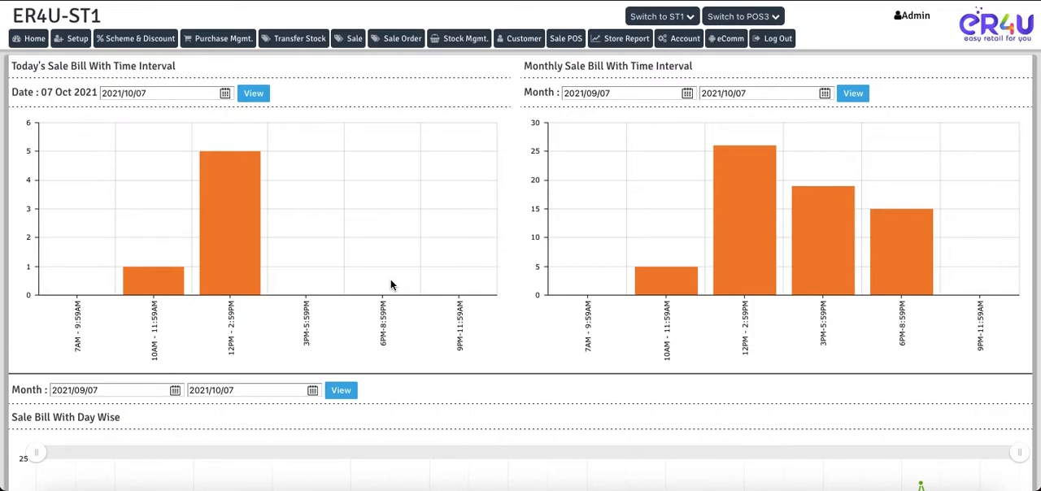
Step: Open the Operator master under the store setup and bring up the Admin operator's record for editing
click(78, 43)
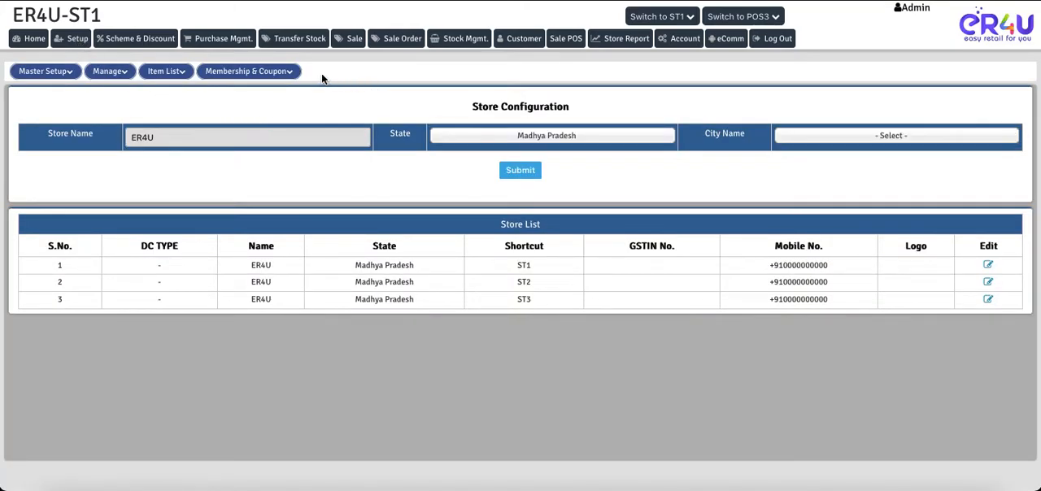
click(295, 71)
click(110, 71)
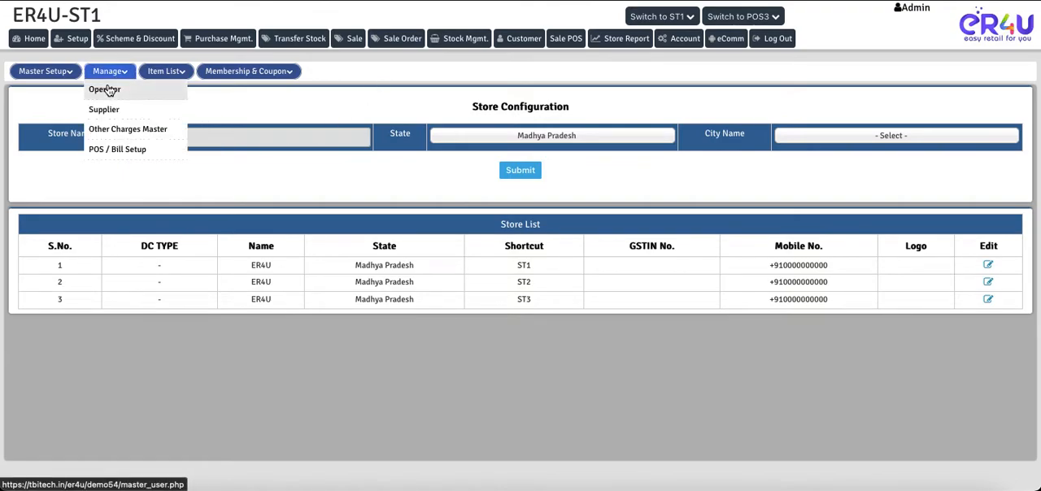
click(105, 90)
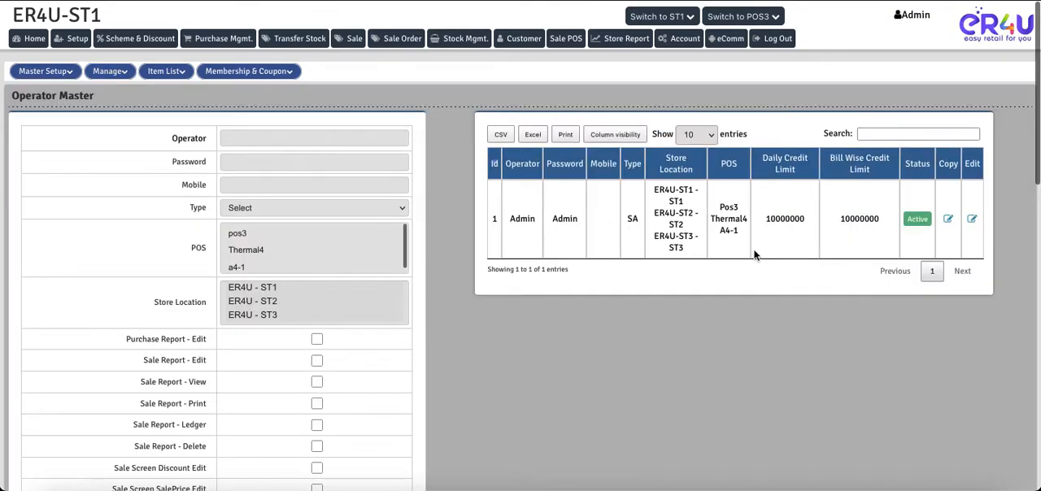
click(971, 221)
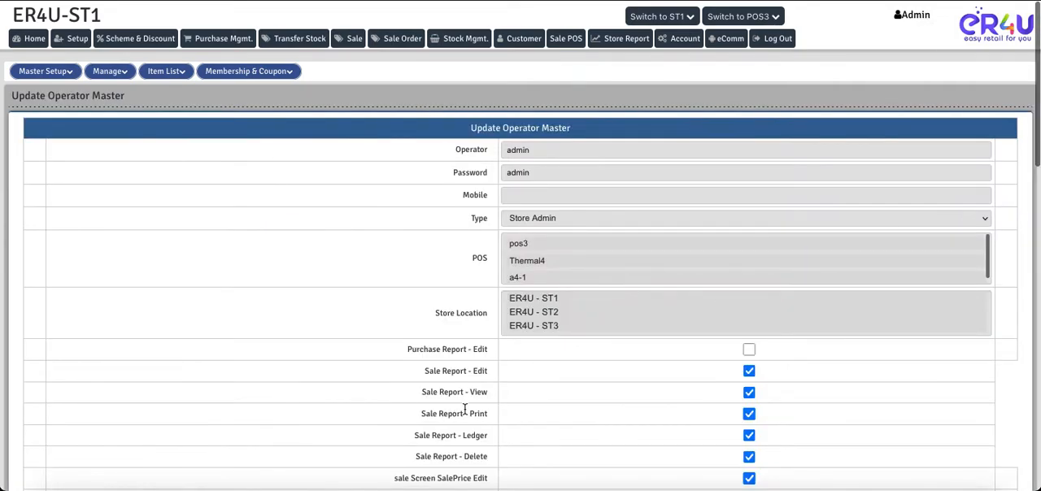
Step: Grant the Admin operator access to the Salesman setup menu and the Salesman Report, and submit the updated permissions
scroll(363, 370, down, 10)
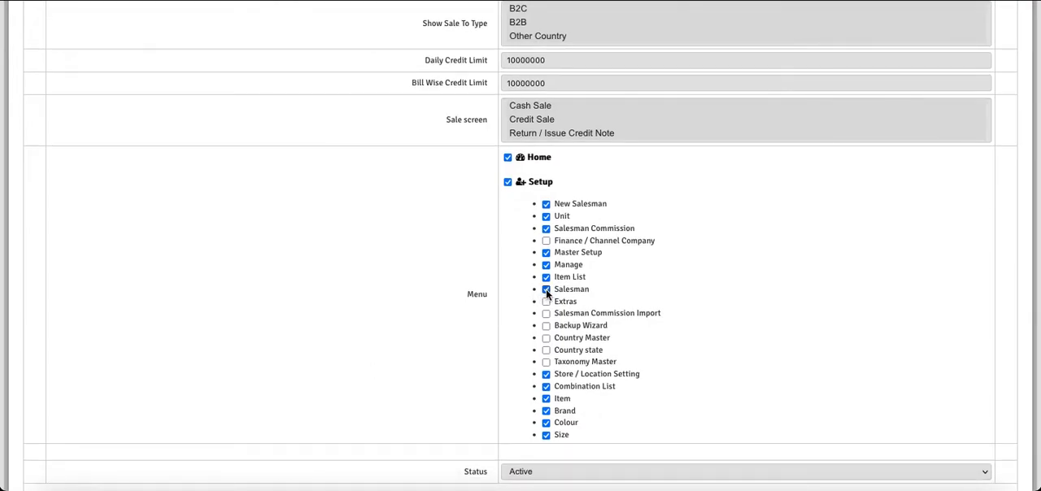
scroll(674, 354, down, 15)
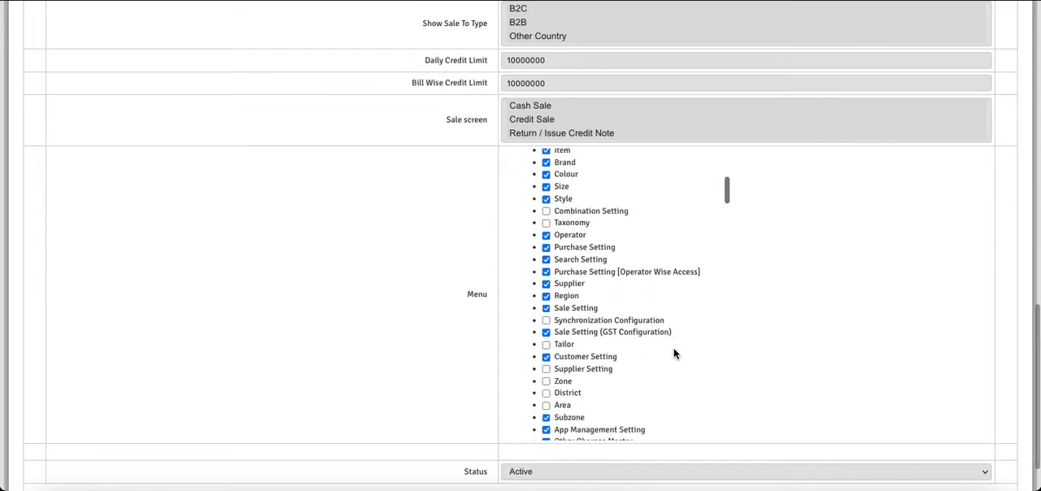
scroll(673, 354, down, 15)
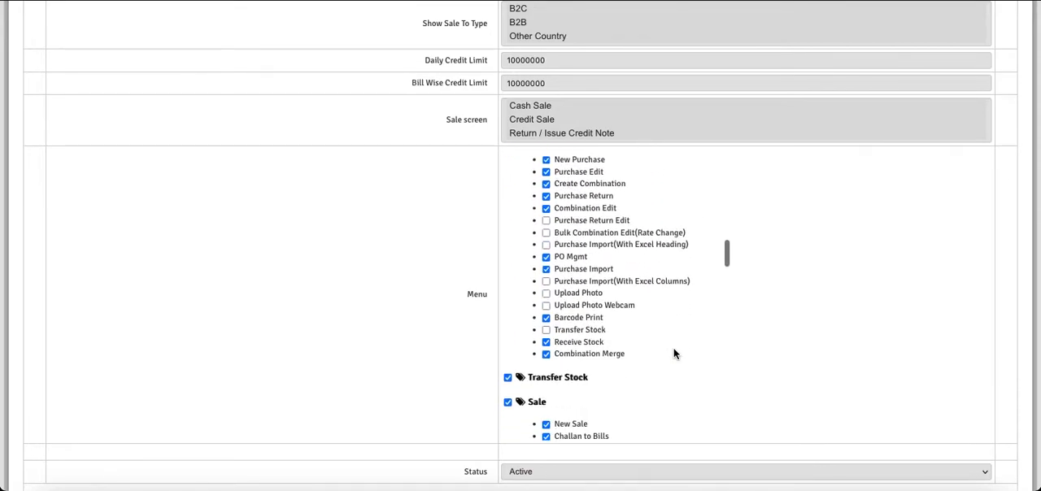
scroll(674, 354, down, 10)
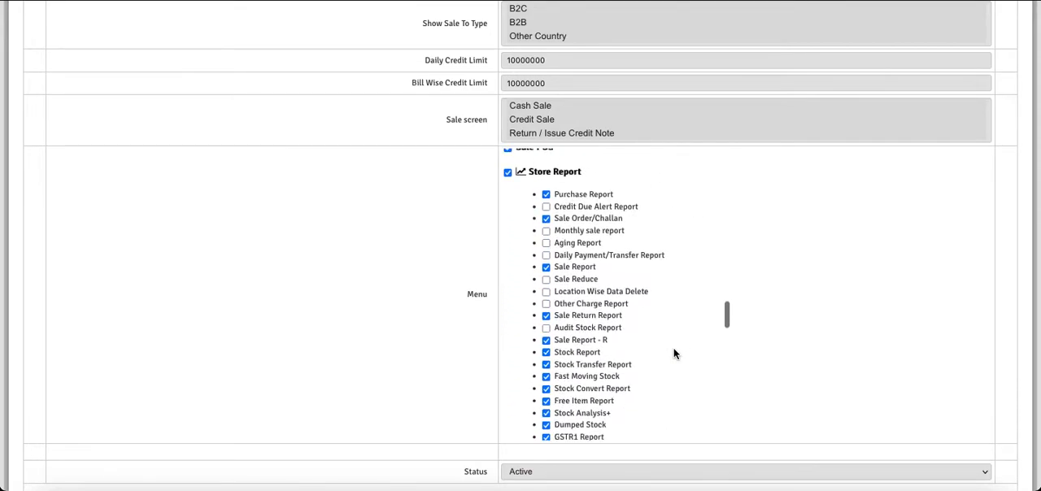
scroll(634, 377, down, 5)
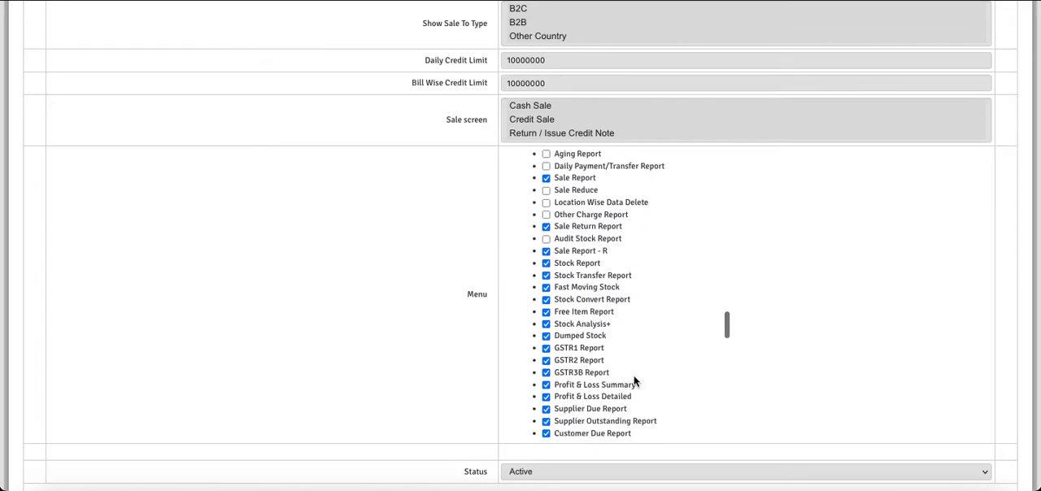
scroll(636, 380, down, 3)
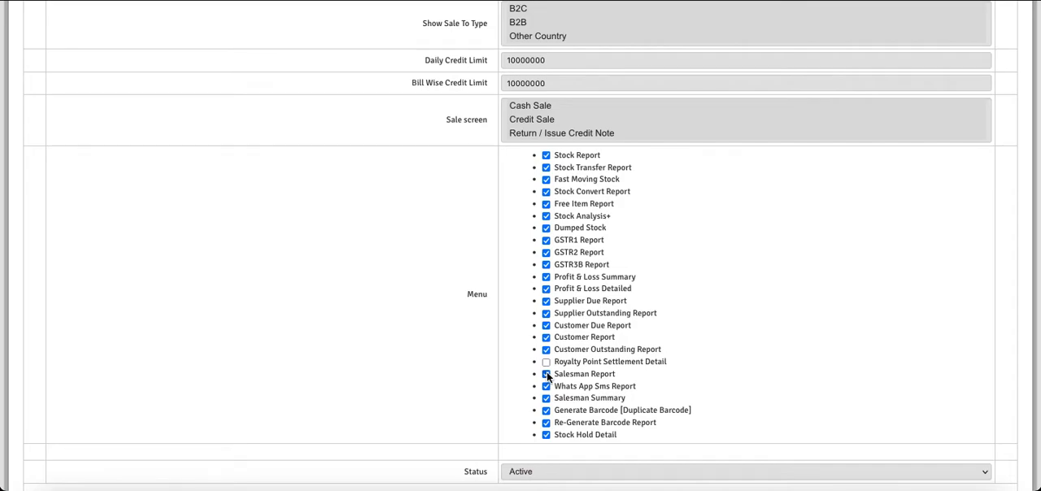
scroll(435, 342, down, 2)
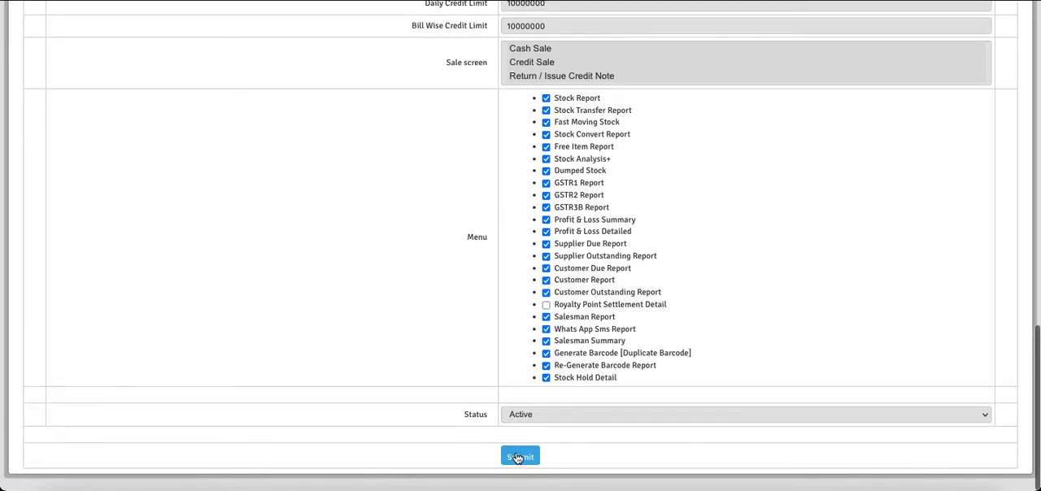
click(517, 457)
click(627, 271)
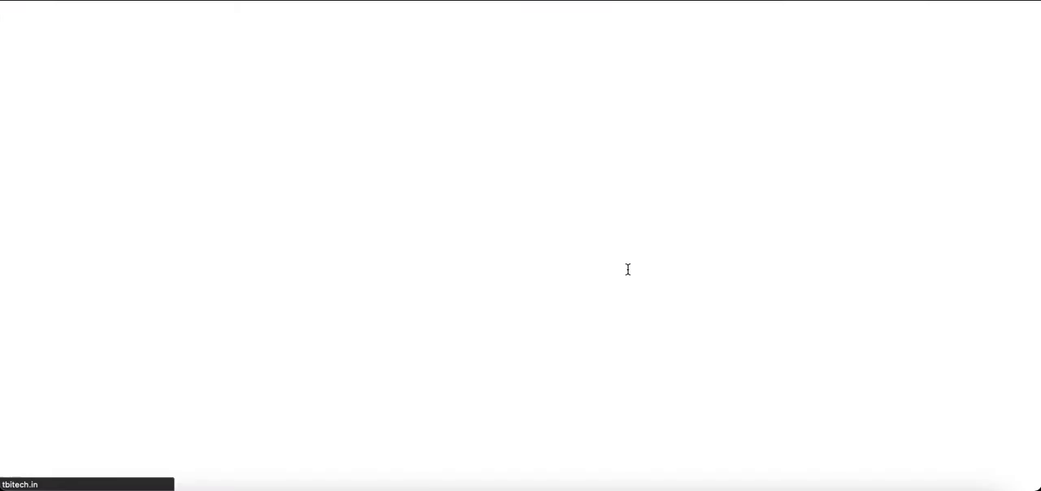
click(628, 277)
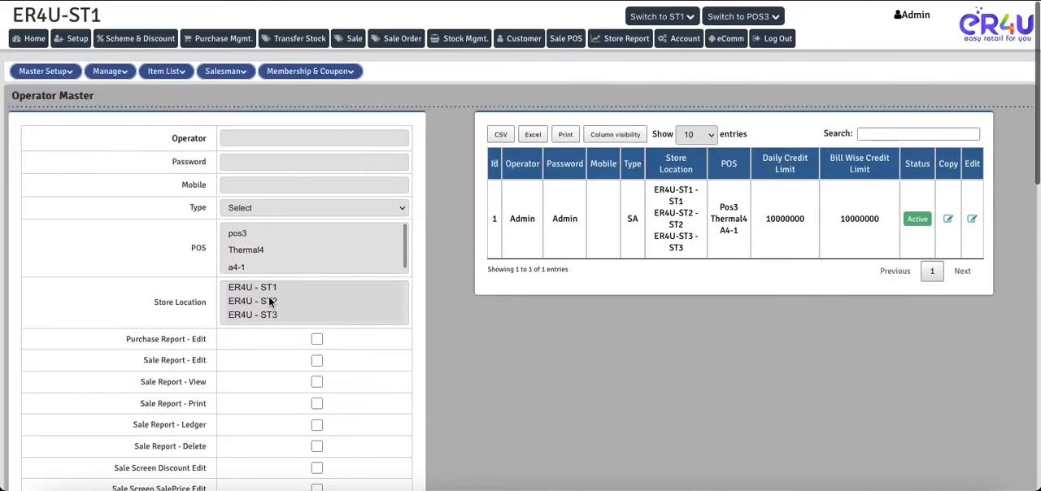
Step: Open the New Sale screen in a separate tab to examine its header fields and item grid
mouse_move(214, 79)
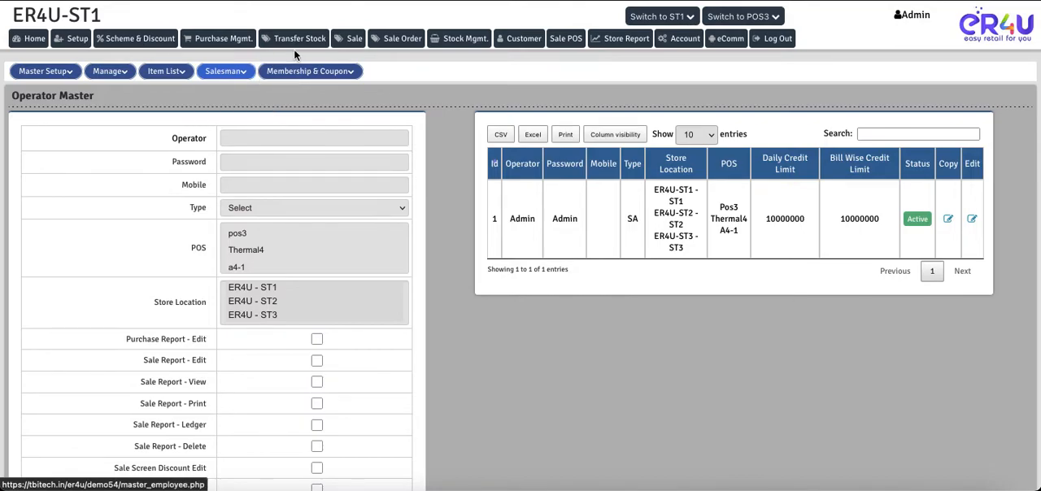
right_click(349, 37)
click(362, 42)
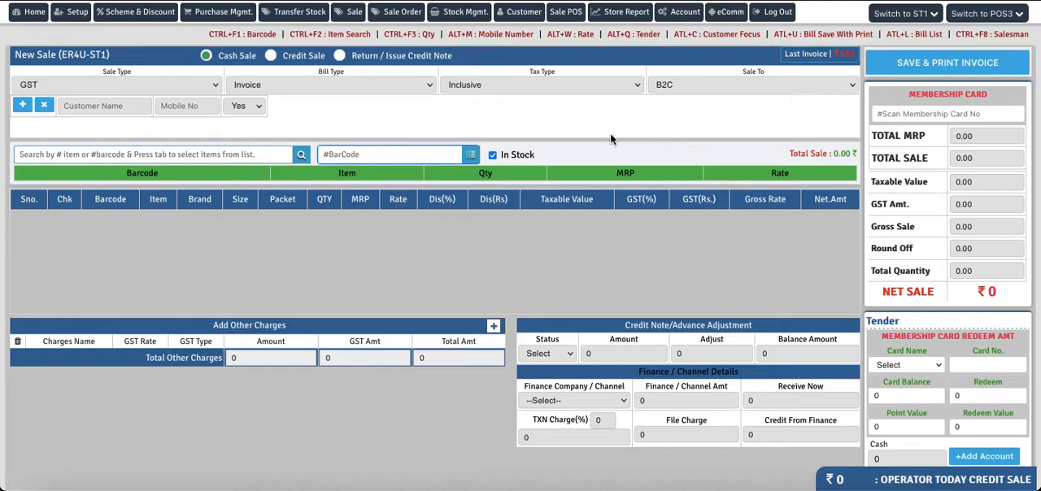
Step: Open the Sale Setting page and search it for "sales" to locate the salesman options in Sale Grid View
click(73, 13)
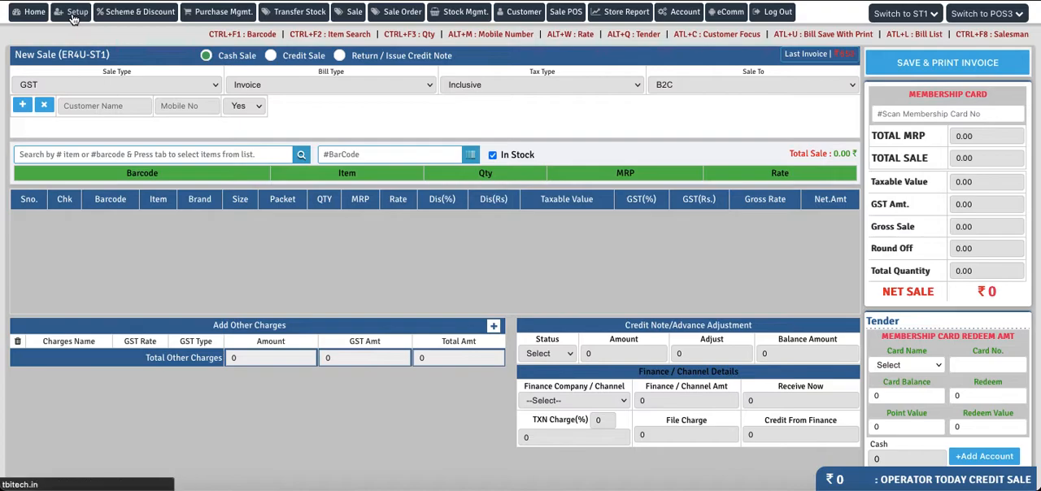
click(44, 71)
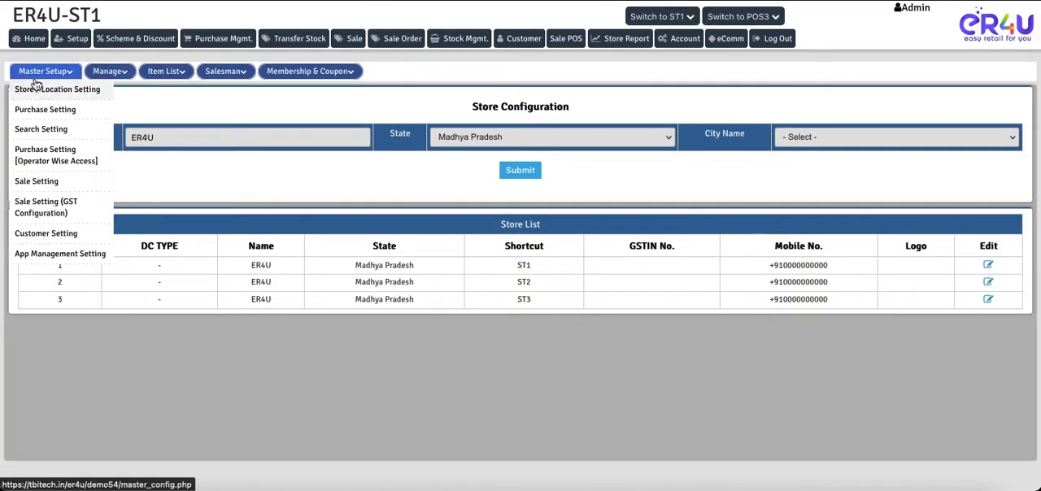
click(41, 182)
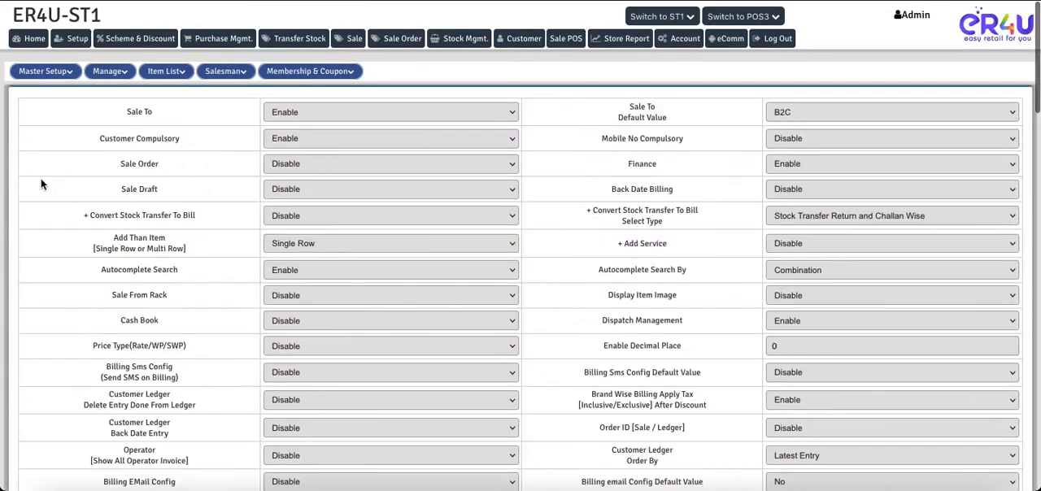
key(ctrl+f)
text(sales)
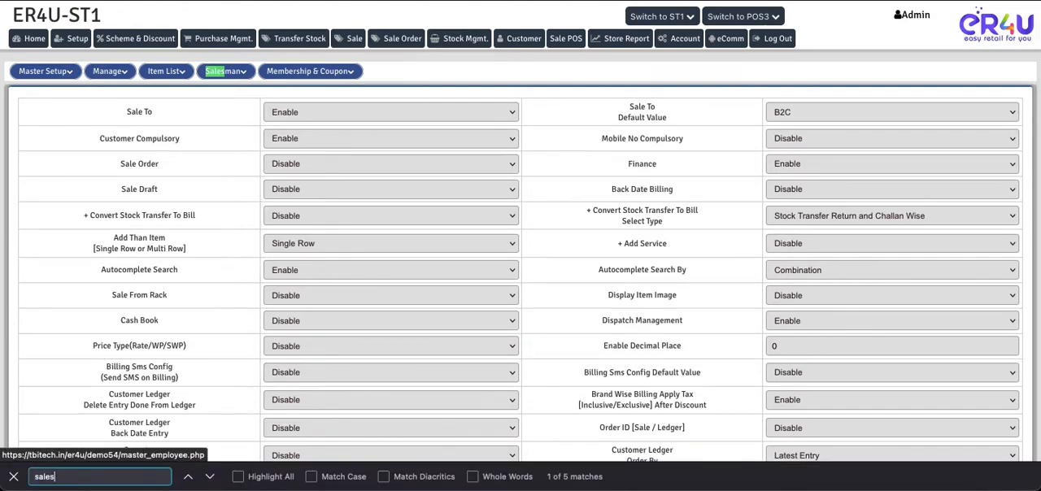
key(Return)
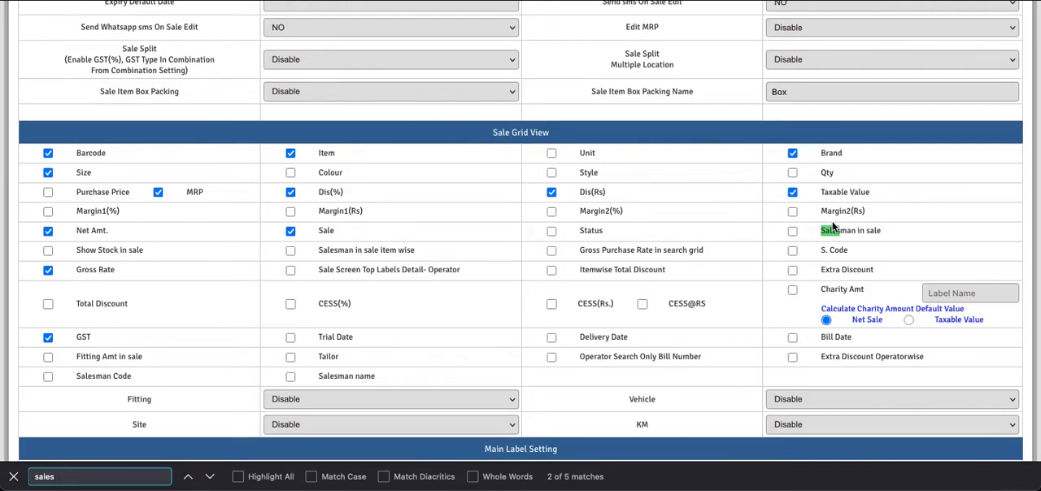
Step: Enable Salesman in sale and Salesman in sale item wise, and submit the sale settings with the OTP
click(793, 231)
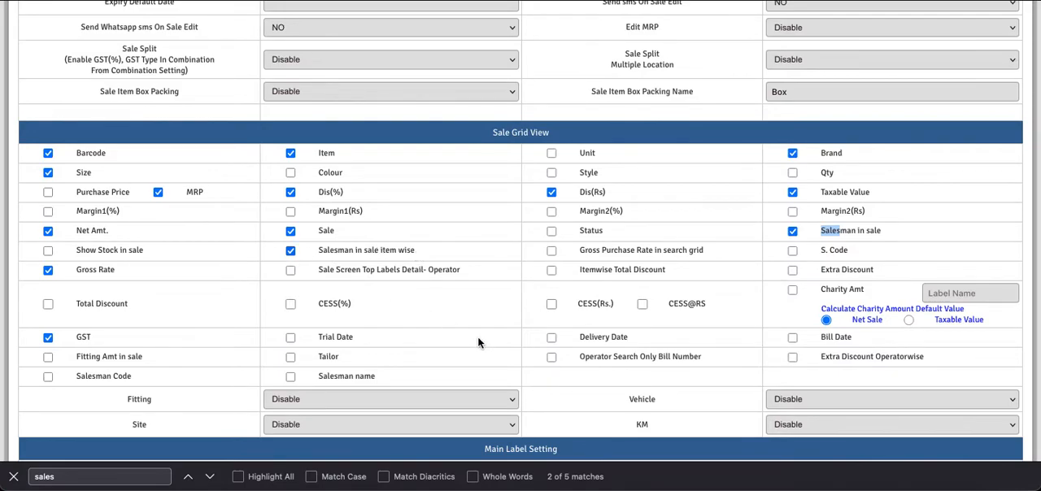
scroll(479, 343, down, 10)
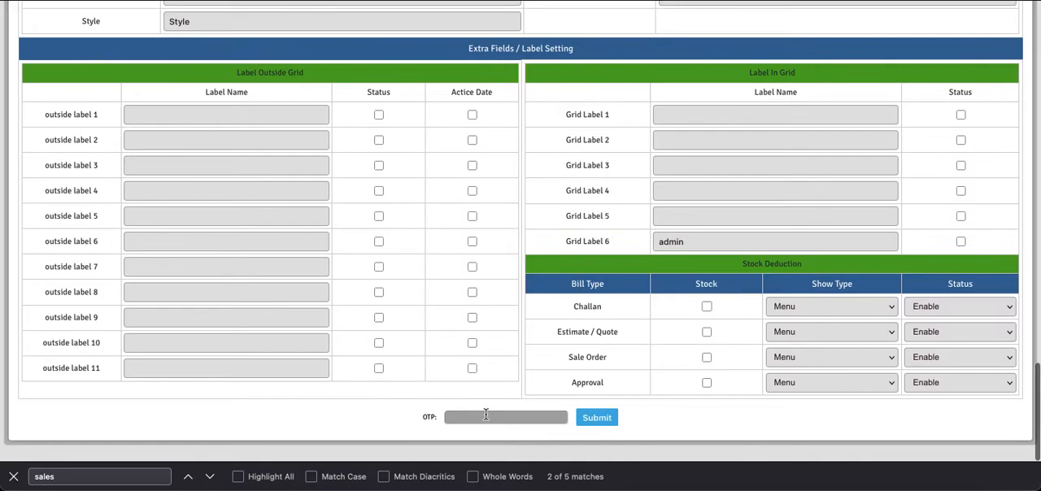
click(486, 415)
text(123)
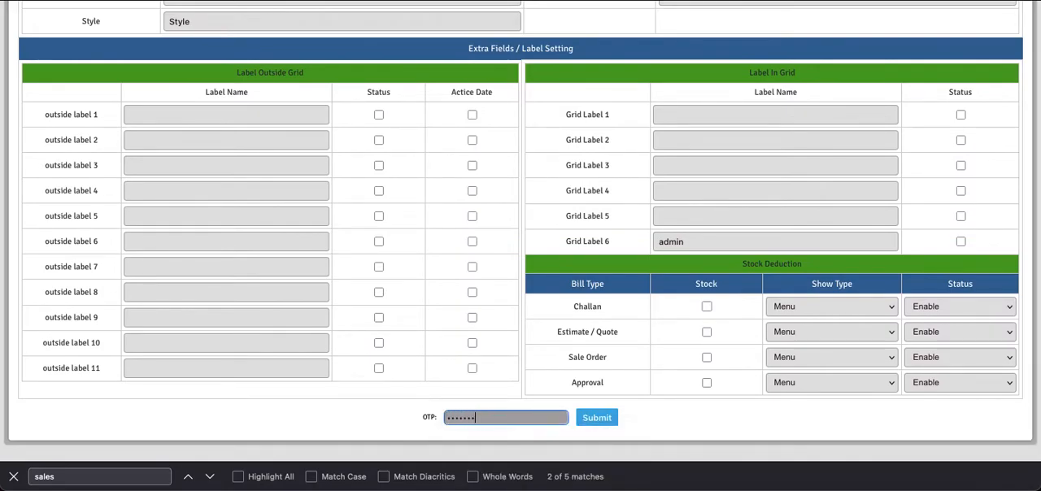
key(Return)
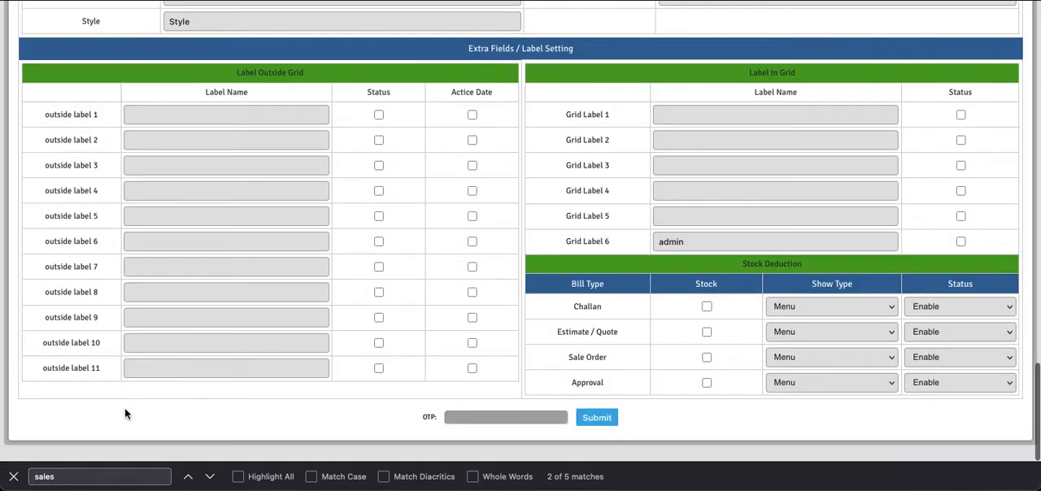
click(18, 476)
scroll(290, 209, up, 20)
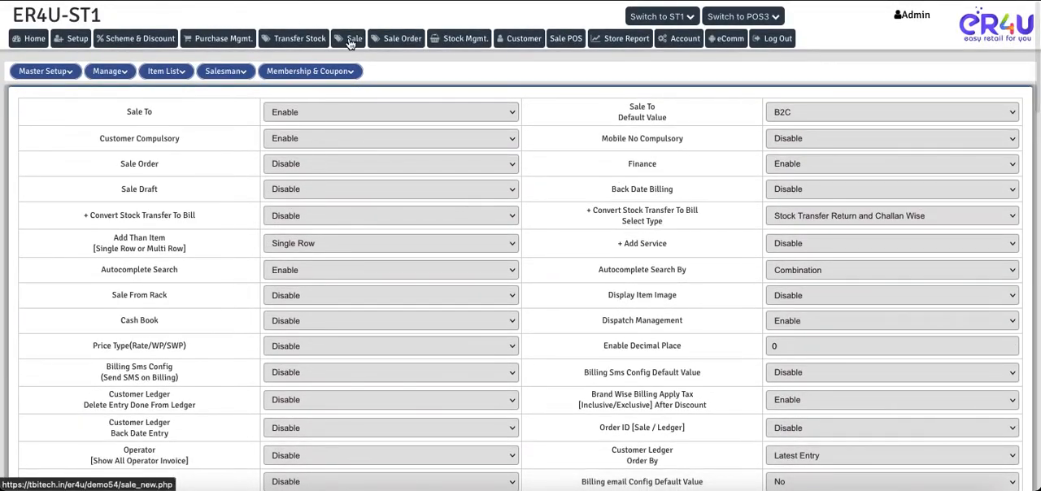
Step: Reopen the New Sale screen and check the Salesman field in its header
click(349, 38)
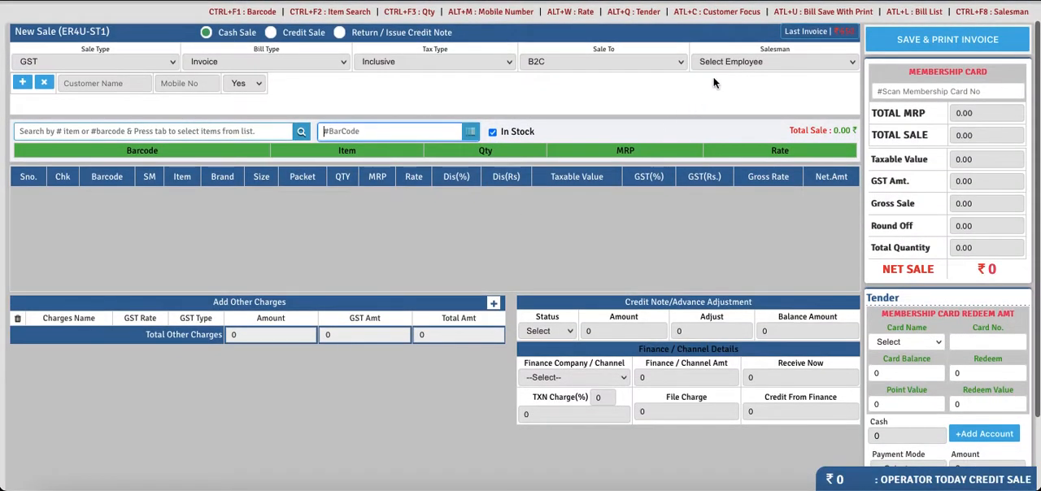
double_click(791, 50)
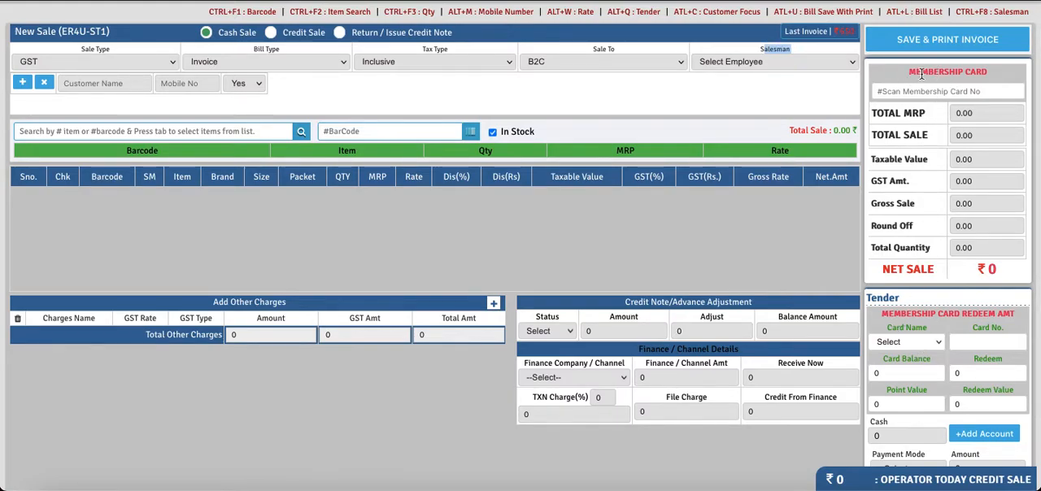
scroll(488, 49, up, 1)
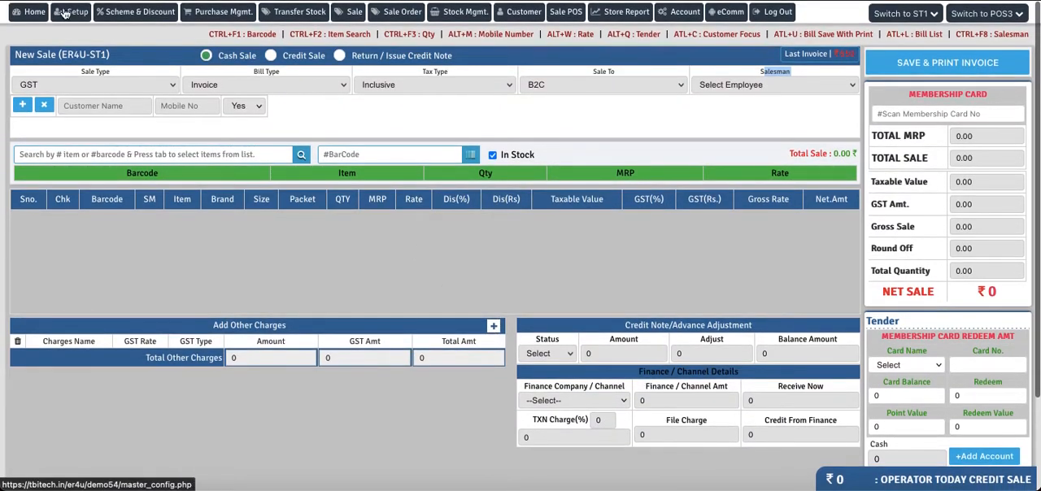
Step: Set Membership System to Disable in the Card Master, save the change, and return to the New Sale screen
click(65, 12)
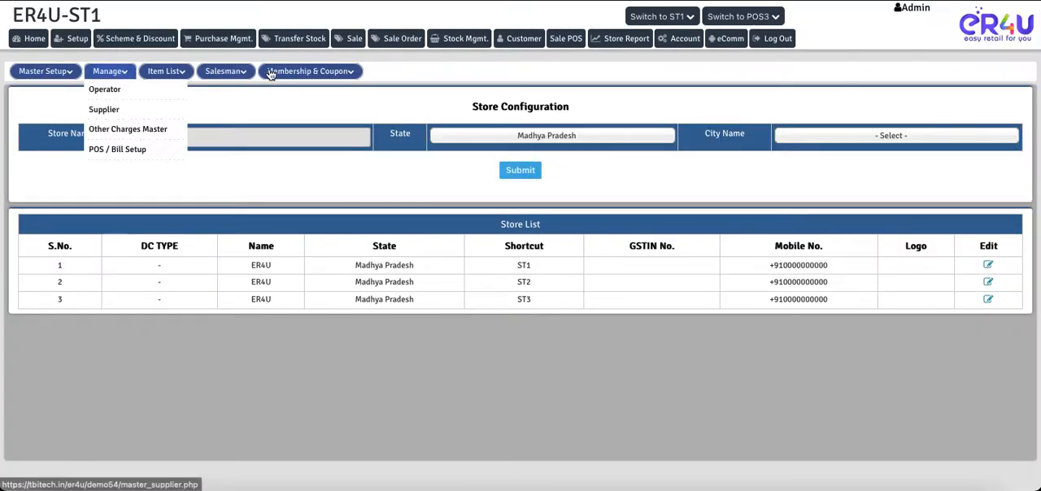
mouse_move(309, 71)
click(297, 91)
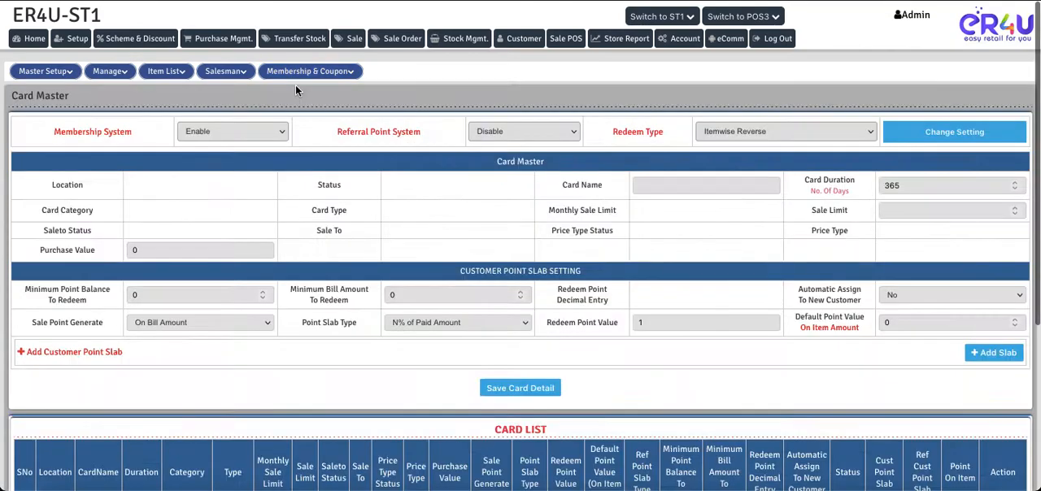
click(257, 133)
click(253, 145)
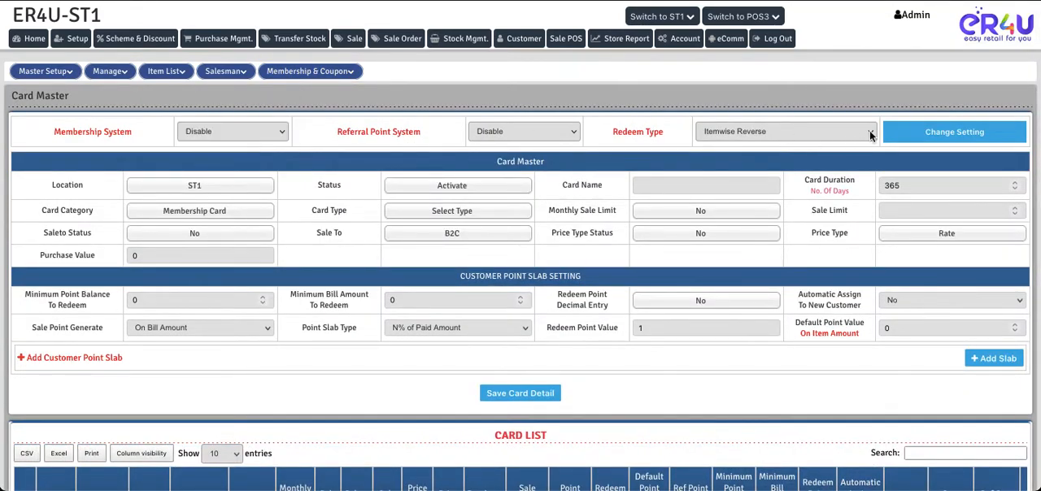
click(914, 134)
click(628, 276)
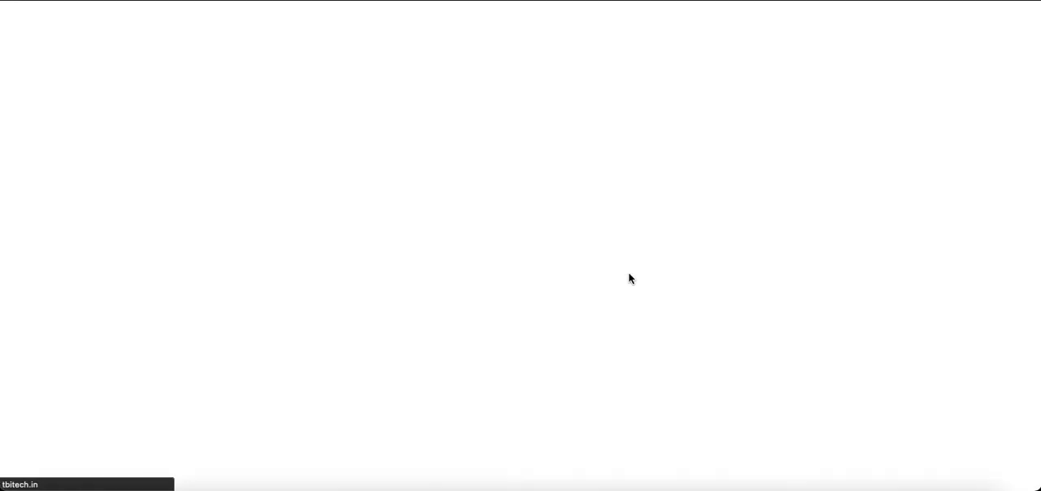
click(355, 42)
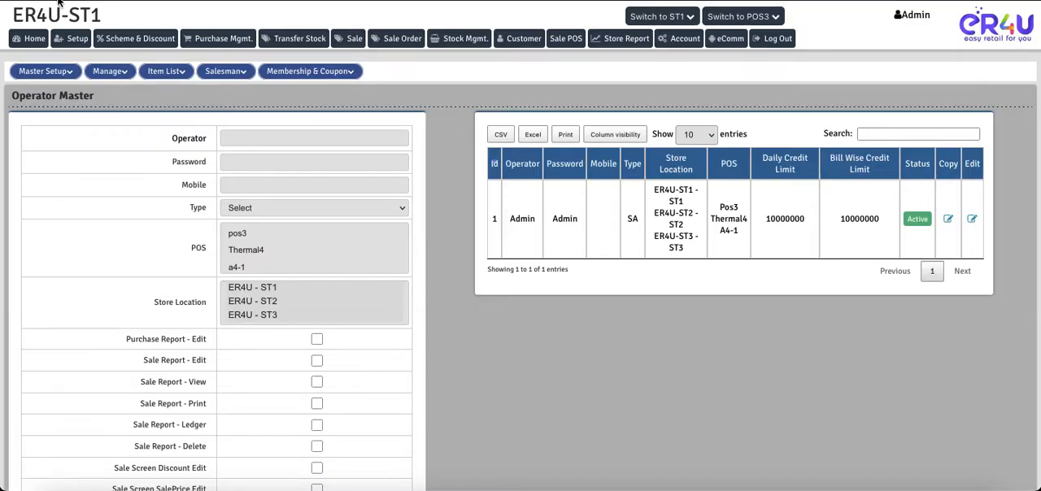
Step: Open the New Salesman page and set Employee Name to Create in the Salesman Master form
mouse_move(224, 77)
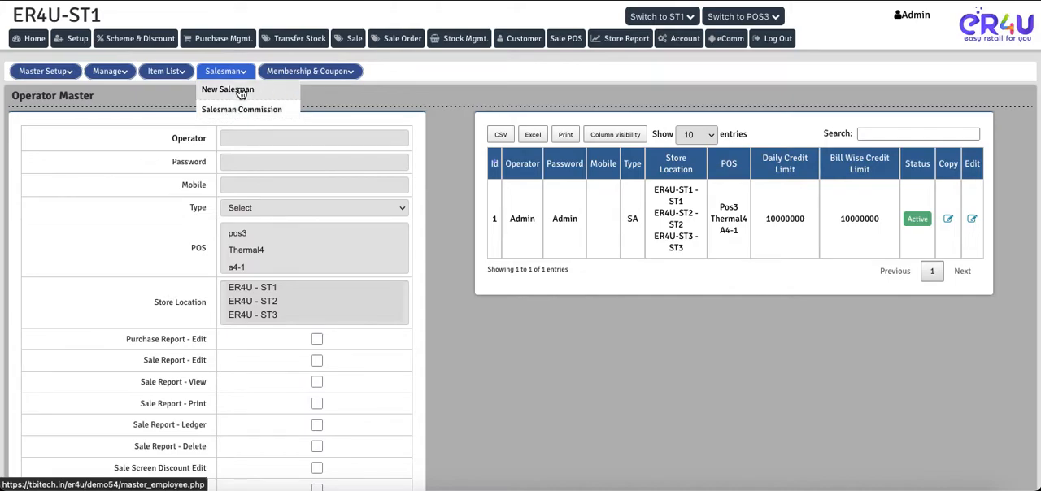
click(241, 91)
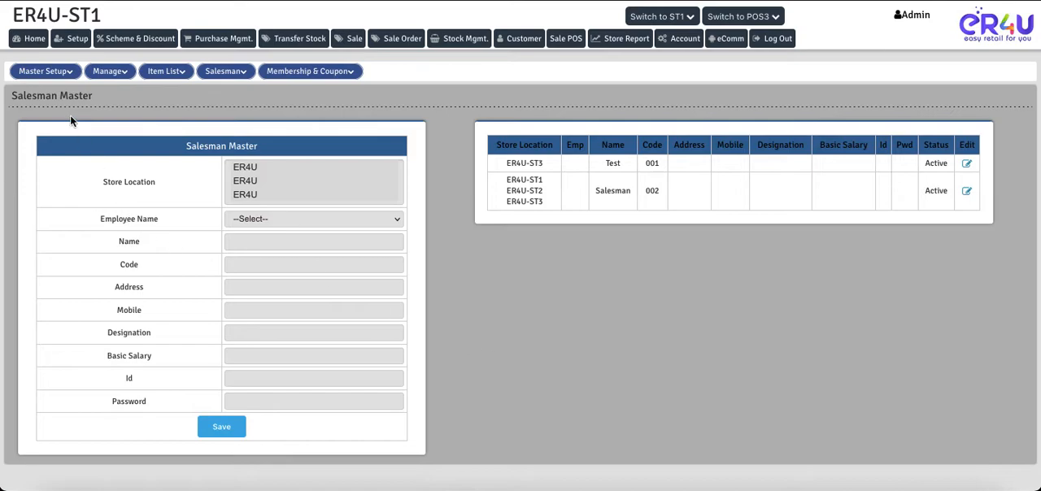
drag(92, 95, 10, 95)
drag(106, 218, 232, 226)
click(232, 221)
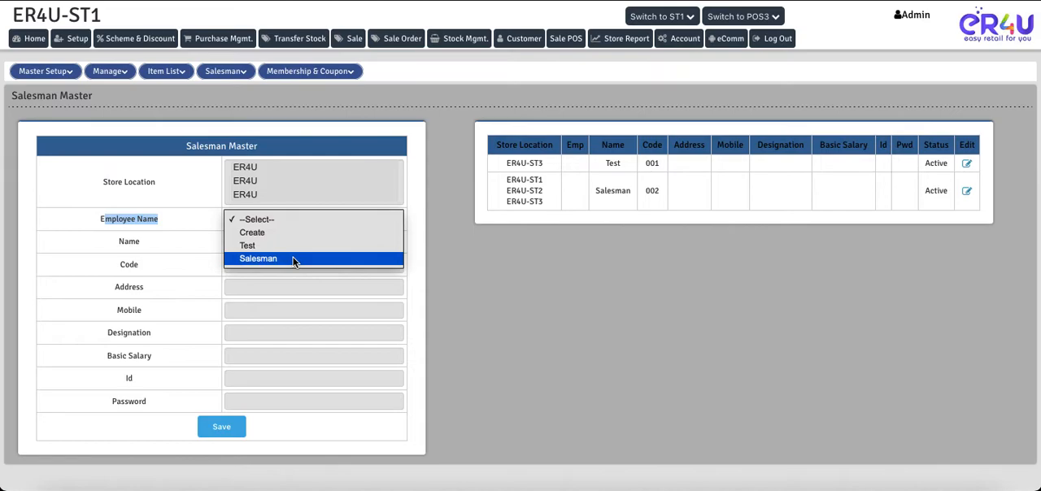
click(246, 233)
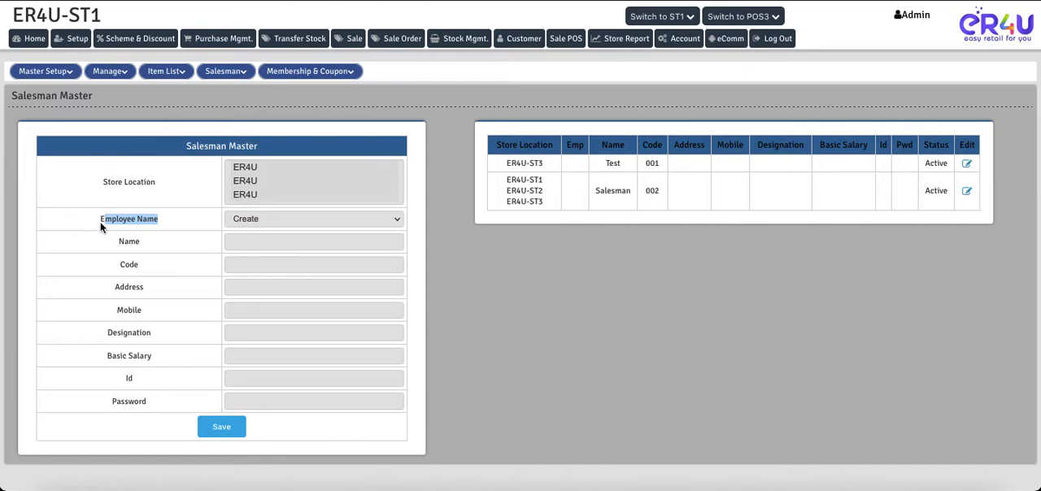
Step: Enter New Salesman as the salesman's name and 003 as the code
drag(109, 225, 235, 221)
click(232, 241)
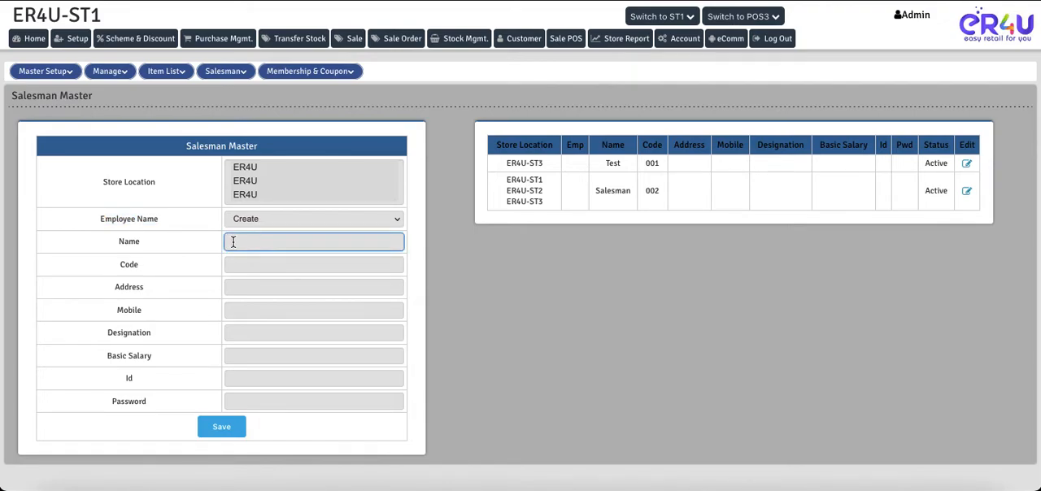
text(New Salesman)
click(263, 266)
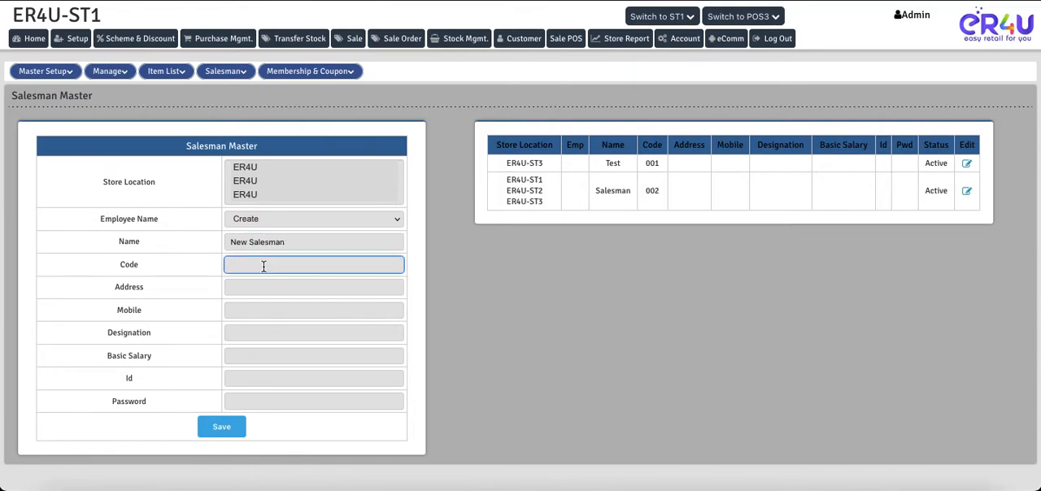
text(003)
Step: Set the new salesman's basic salary to 5000, leave the other details blank, and save and confirm the record
click(263, 288)
click(257, 308)
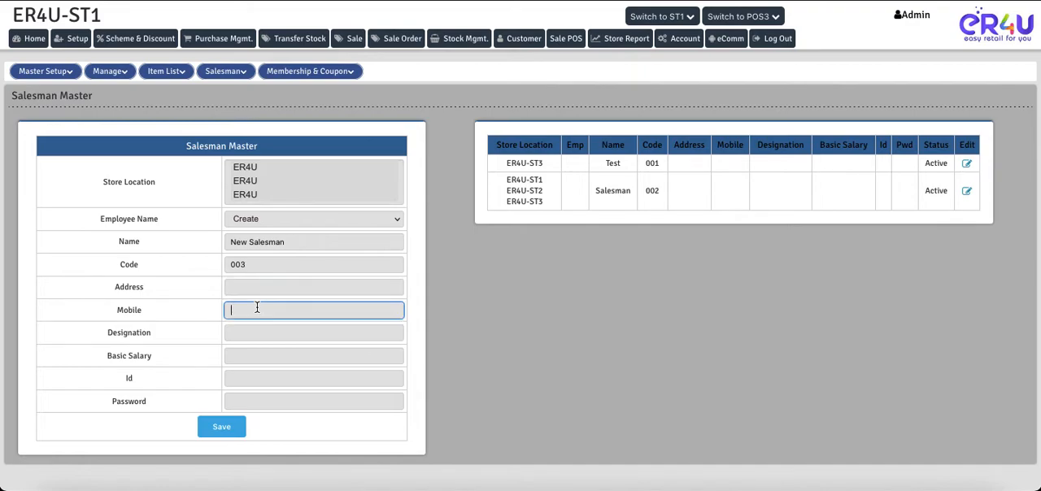
click(244, 332)
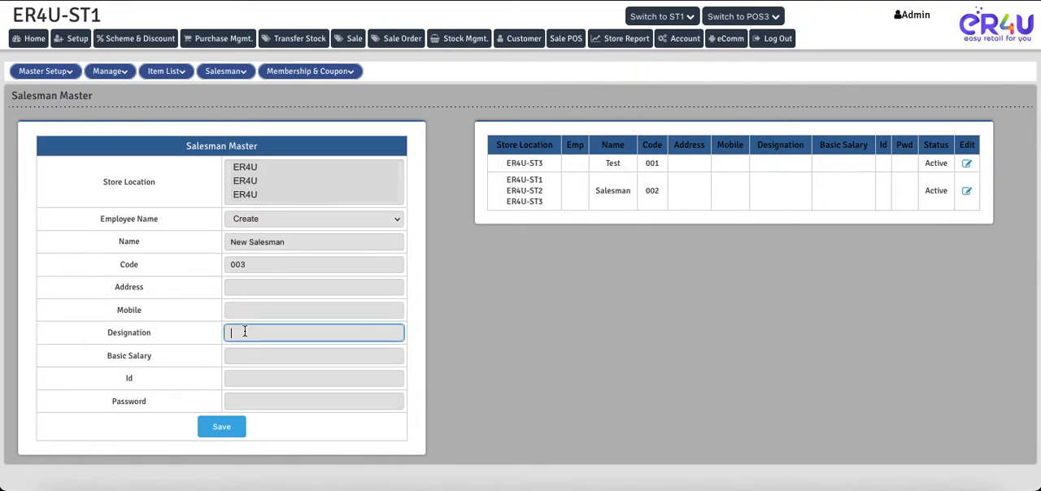
click(235, 355)
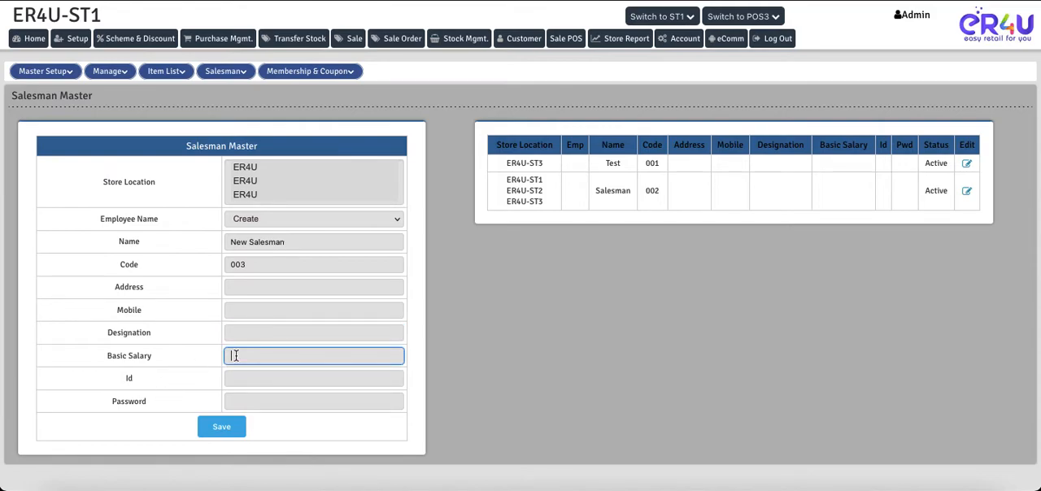
text(5000)
click(171, 377)
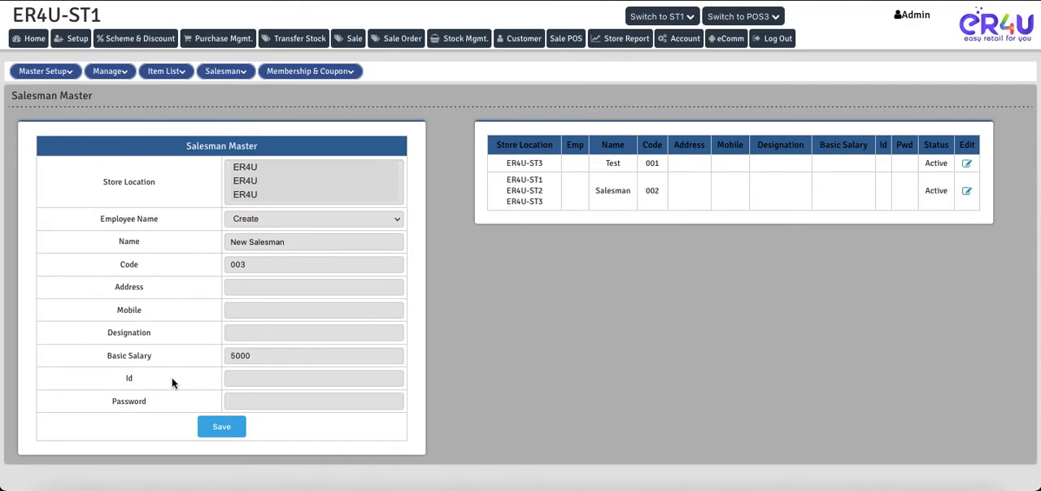
click(248, 378)
key(Tab)
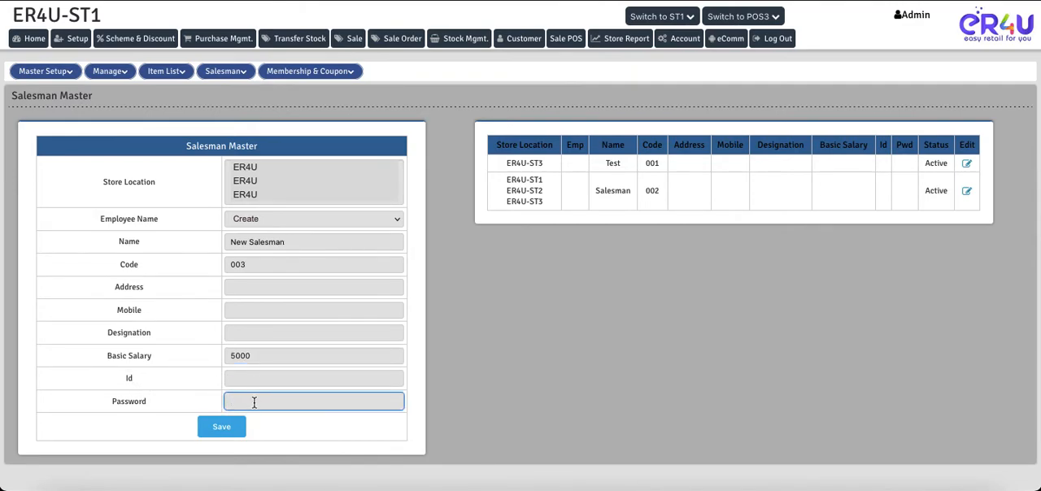
click(204, 379)
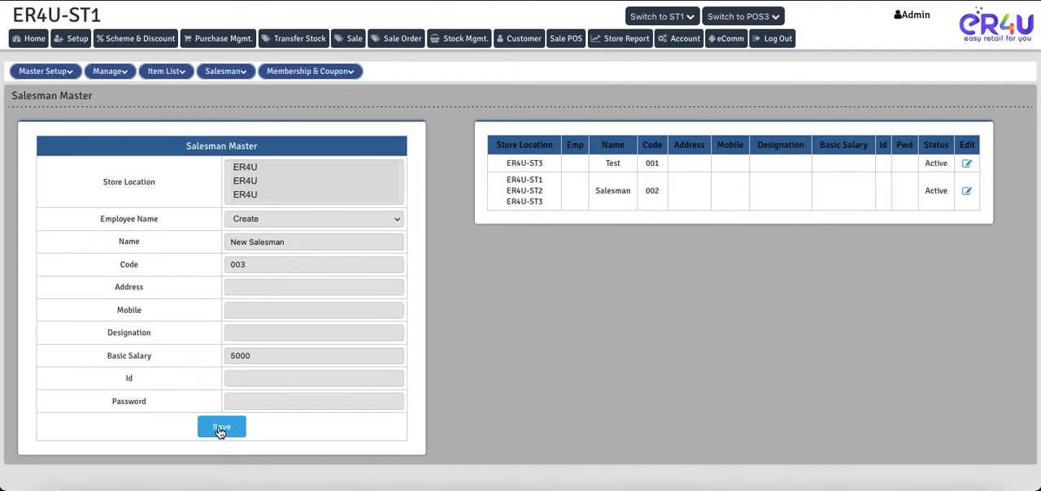
click(221, 428)
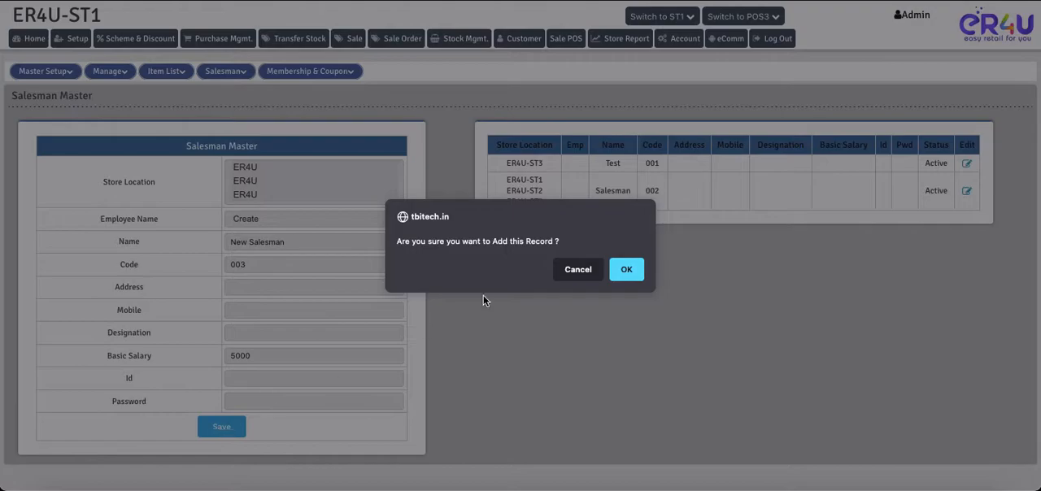
click(626, 270)
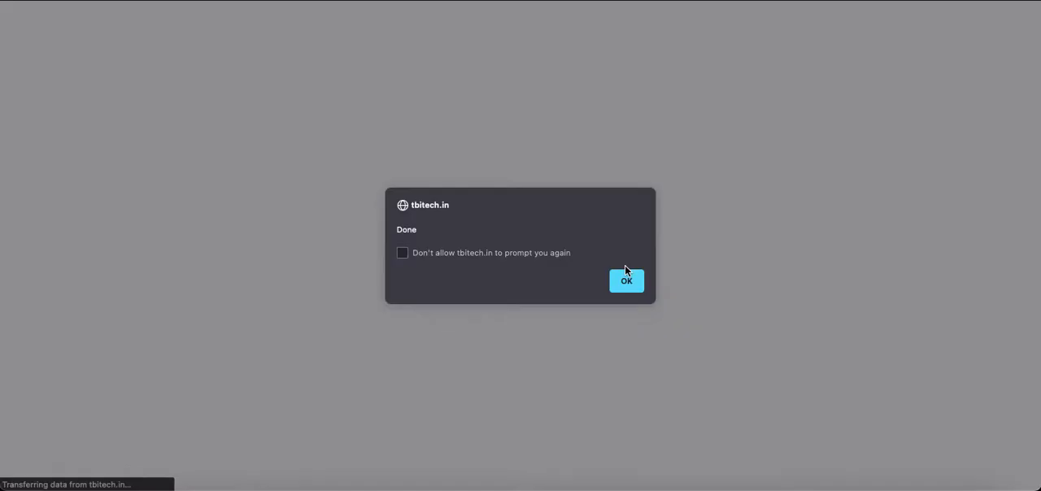
click(624, 282)
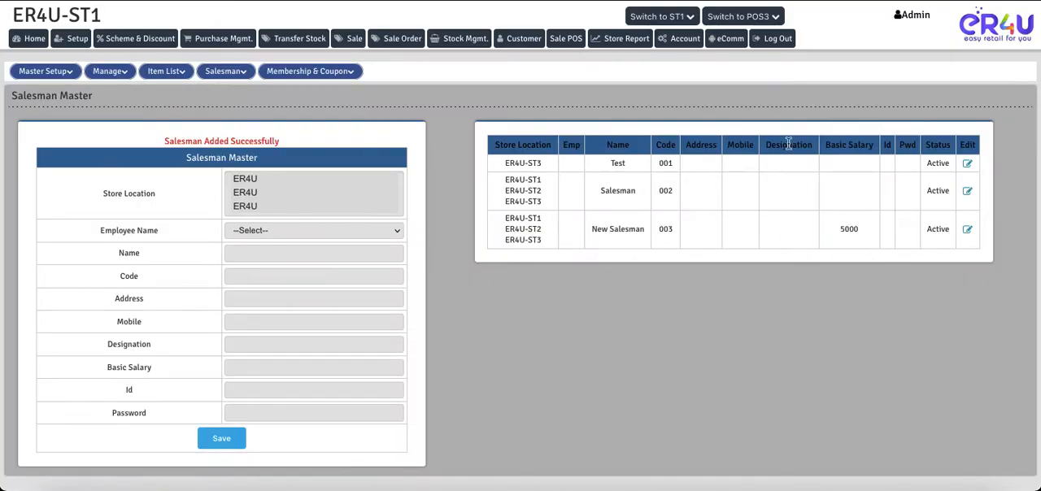
drag(860, 229, 842, 232)
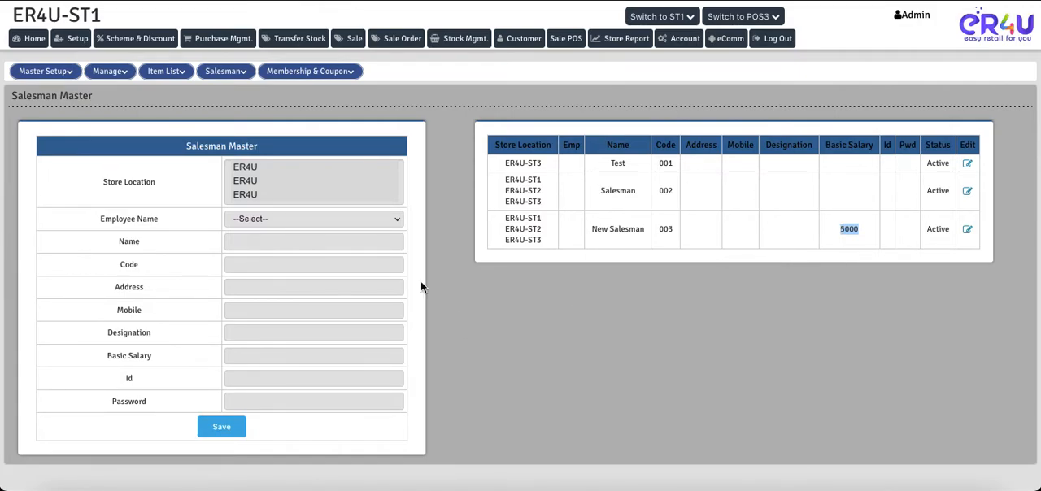
Step: Go to the Salesman Commission page and open the existing commission record for editing
click(225, 71)
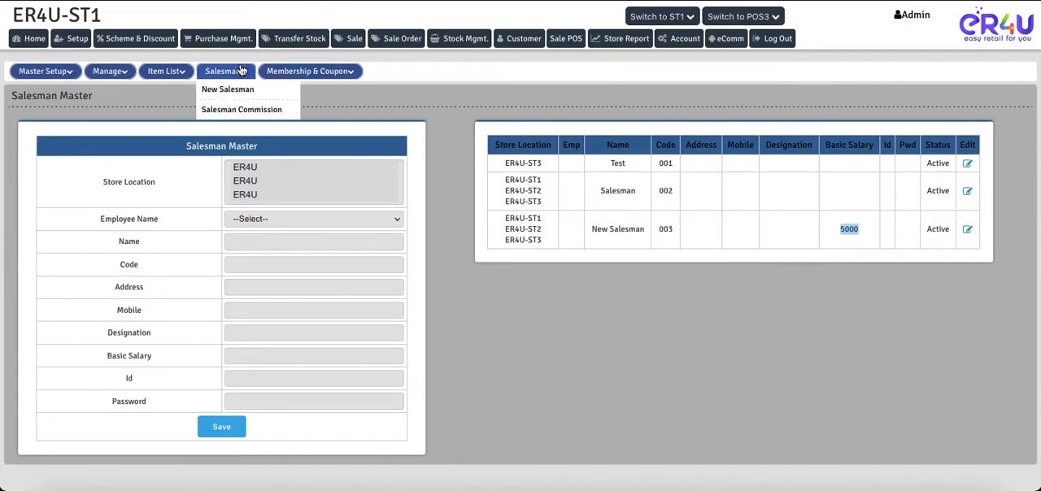
click(217, 112)
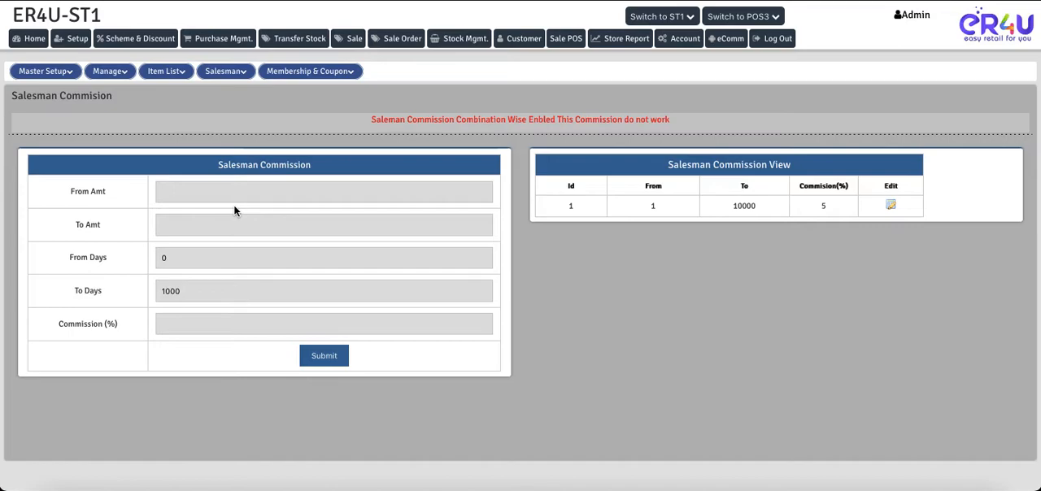
drag(317, 165, 219, 164)
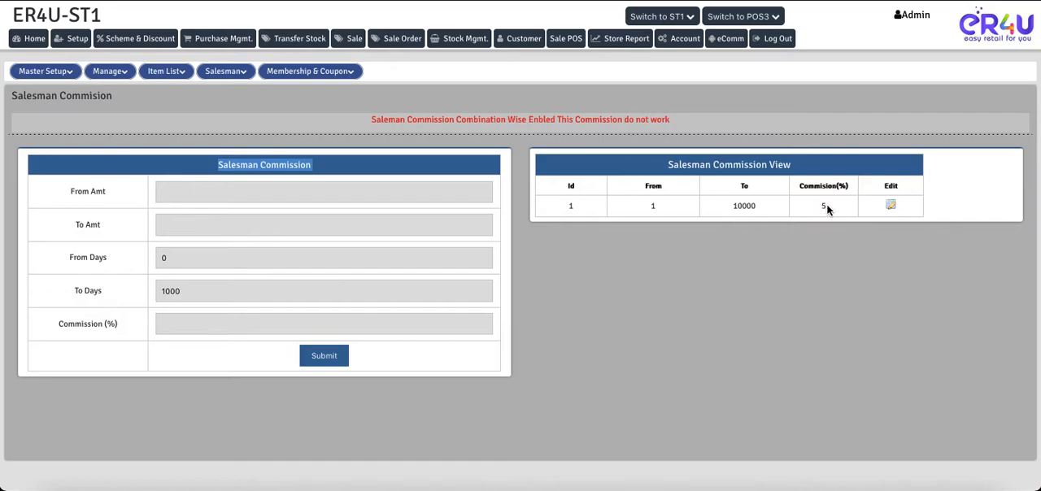
click(893, 207)
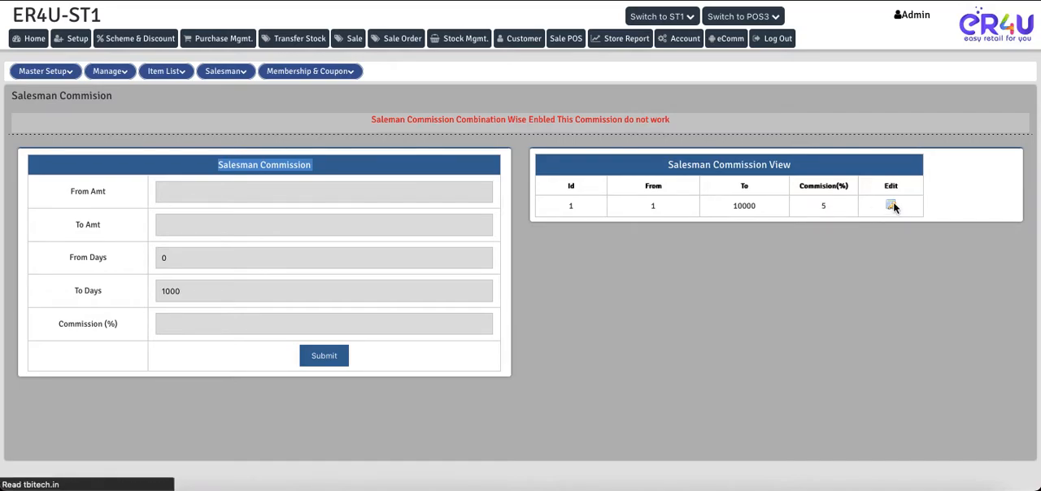
click(236, 74)
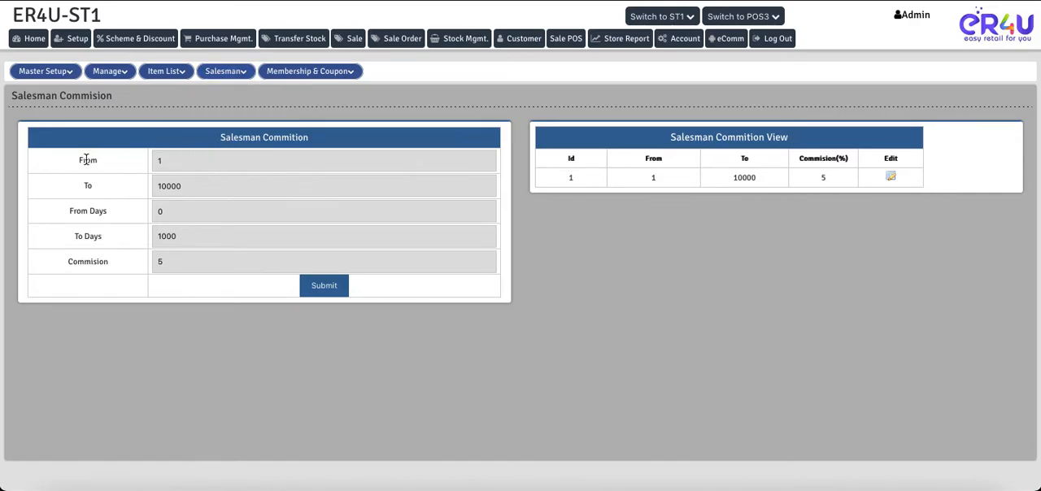
Step: Set the To amount of the commission record to 1000
click(169, 160)
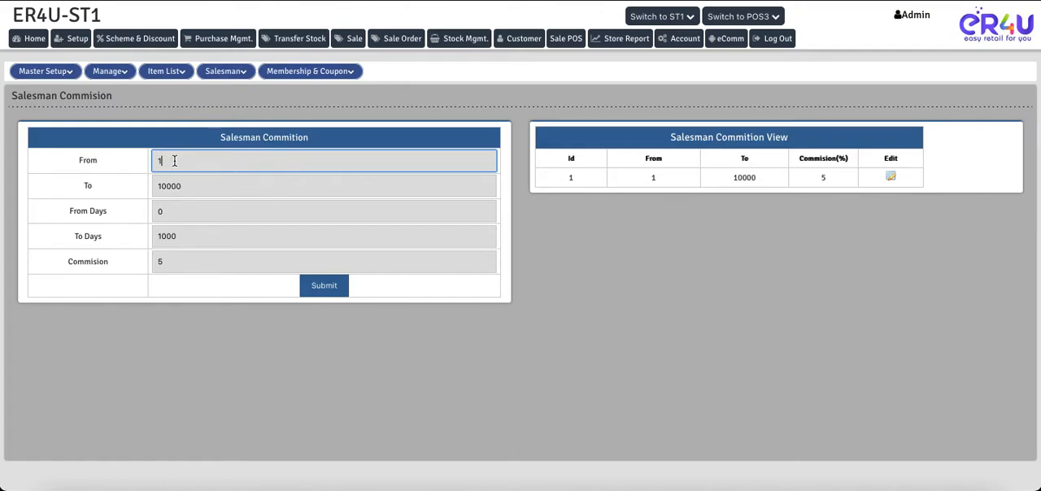
click(195, 186)
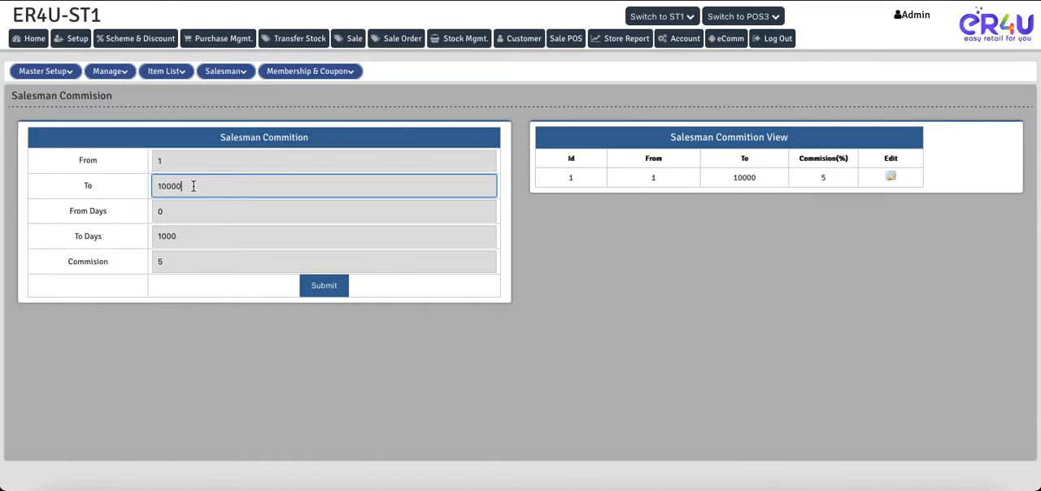
key(BackSpace)
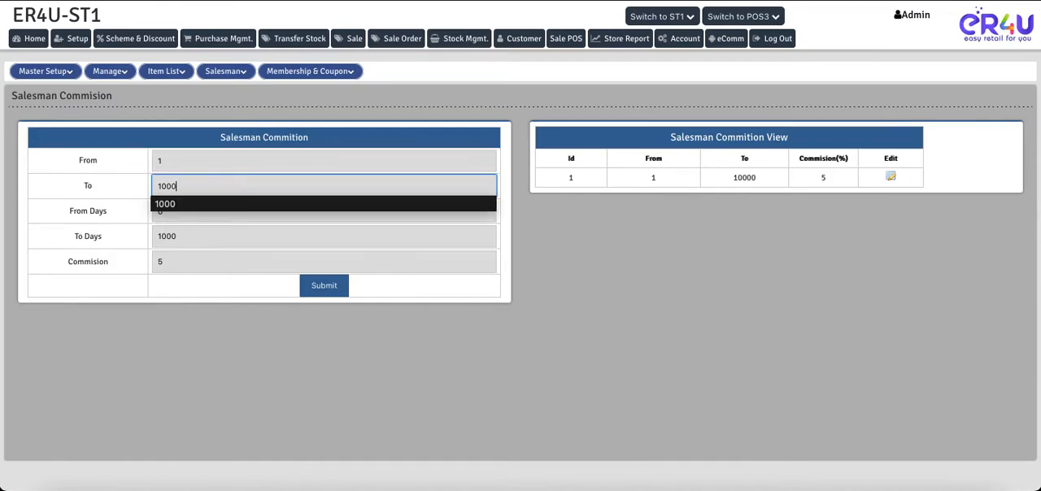
click(114, 188)
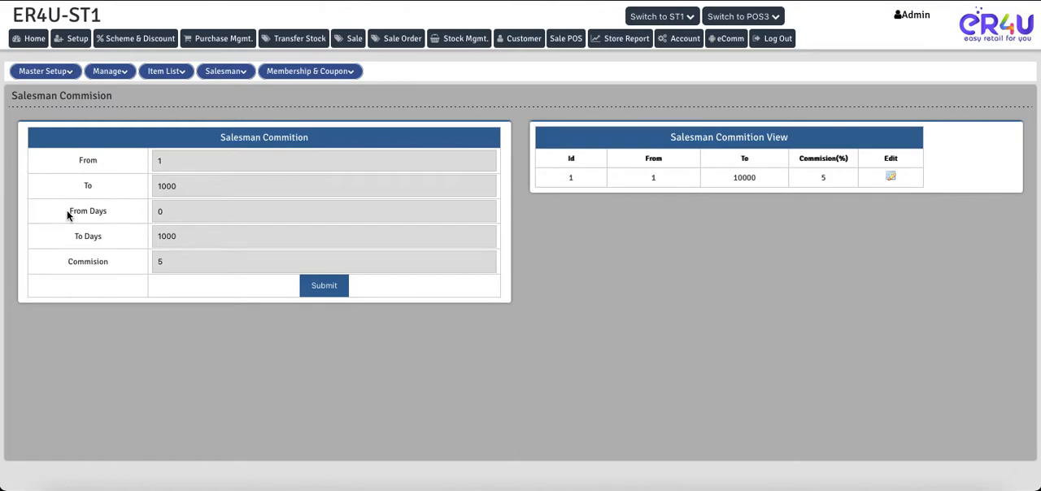
click(167, 212)
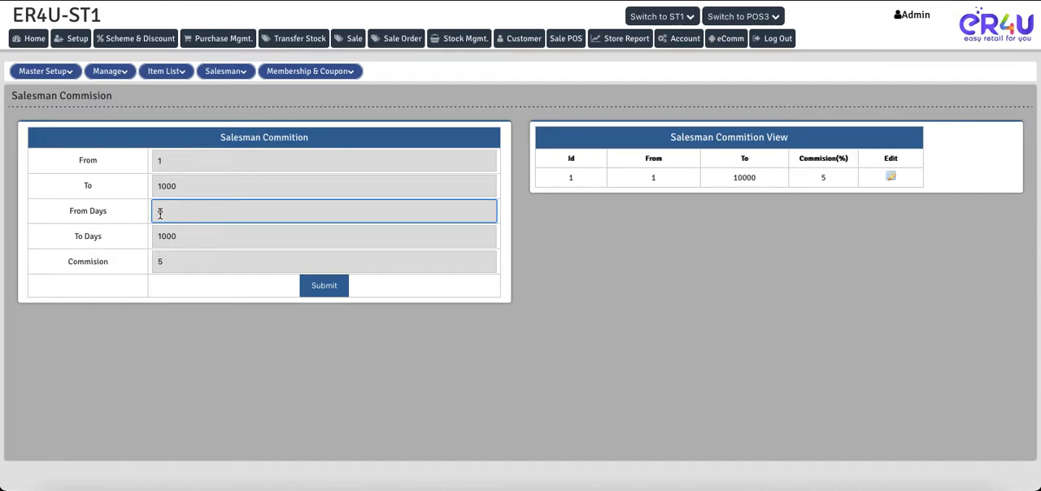
click(166, 212)
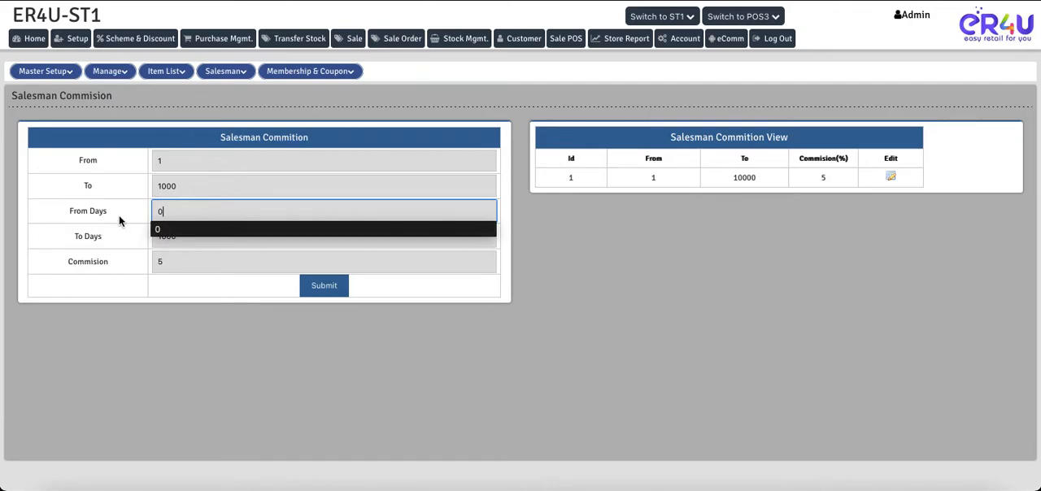
click(178, 237)
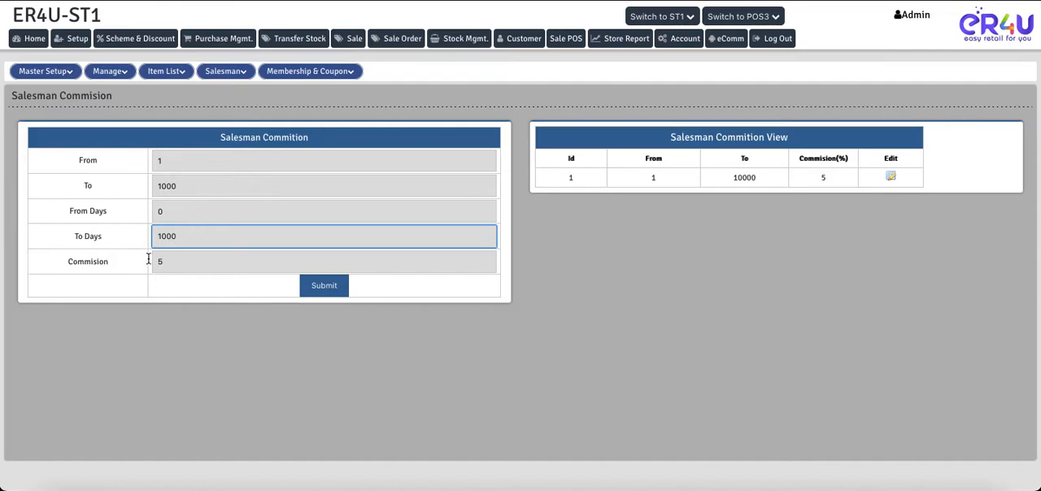
drag(68, 266, 105, 267)
click(180, 265)
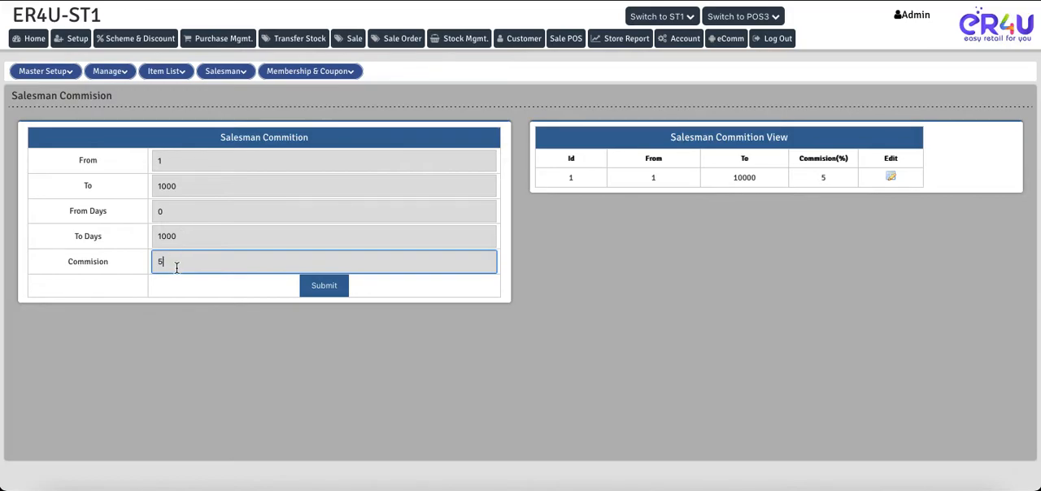
Step: Try a commission day range with From Days set to 100 and To Days set to 200
double_click(174, 212)
key(BackSpace)
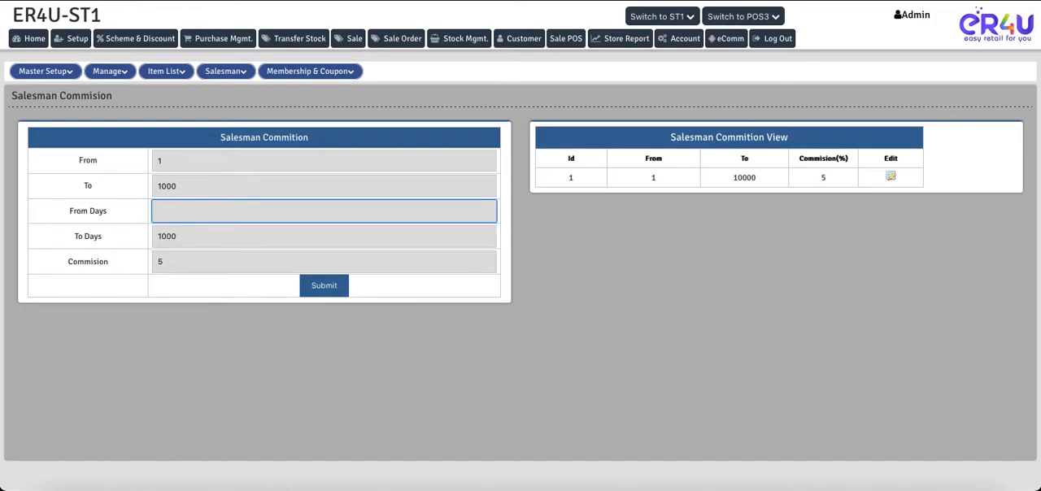
text(100)
click(180, 236)
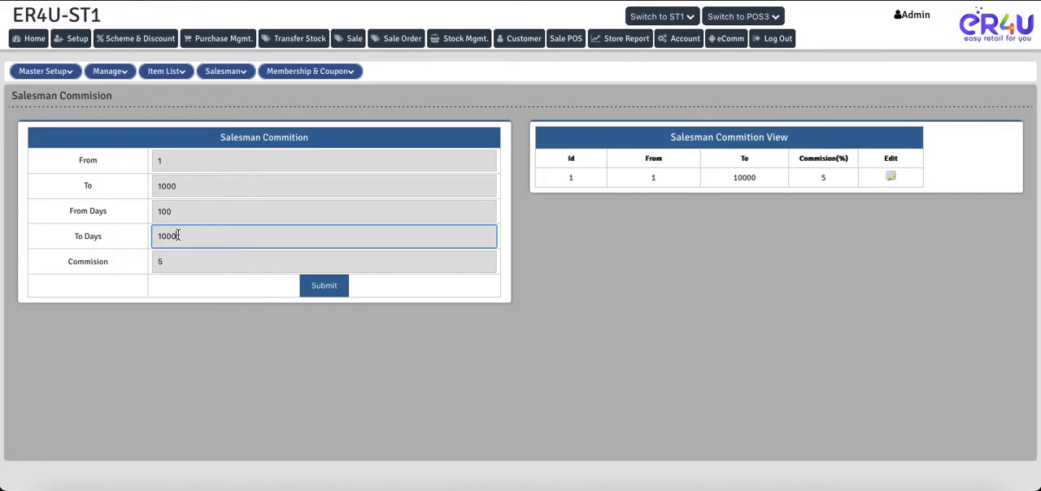
key(BackSpace)
key(BackSpace)
key(BackSpace)
key(BackSpace)
text(200)
Step: Restore the commission day range by setting To Days to 1000 and From Days to 0
key(BackSpace)
key(BackSpace)
key(BackSpace)
text(1000)
click(181, 213)
key(BackSpace)
key(BackSpace)
key(BackSpace)
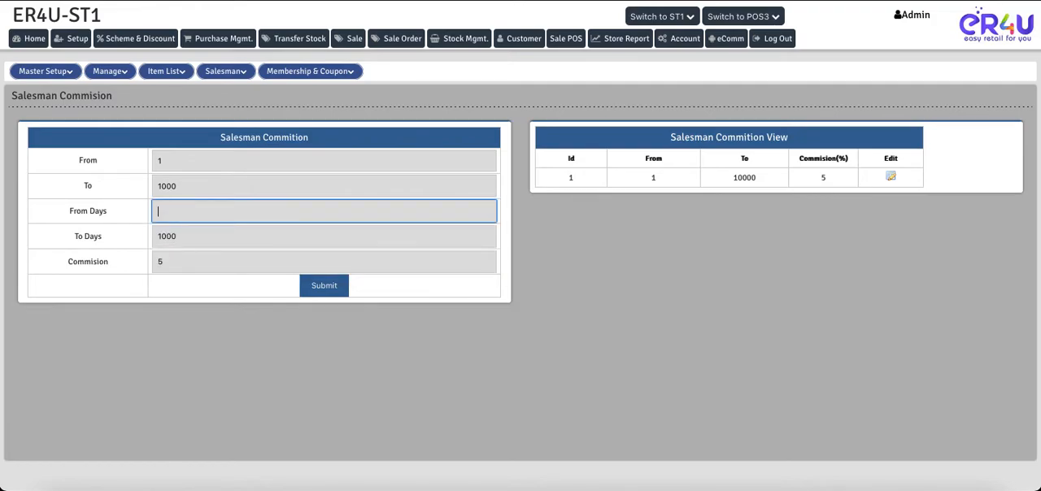
text(0)
Step: Submit the edited salesman commission record and confirm the update
click(117, 213)
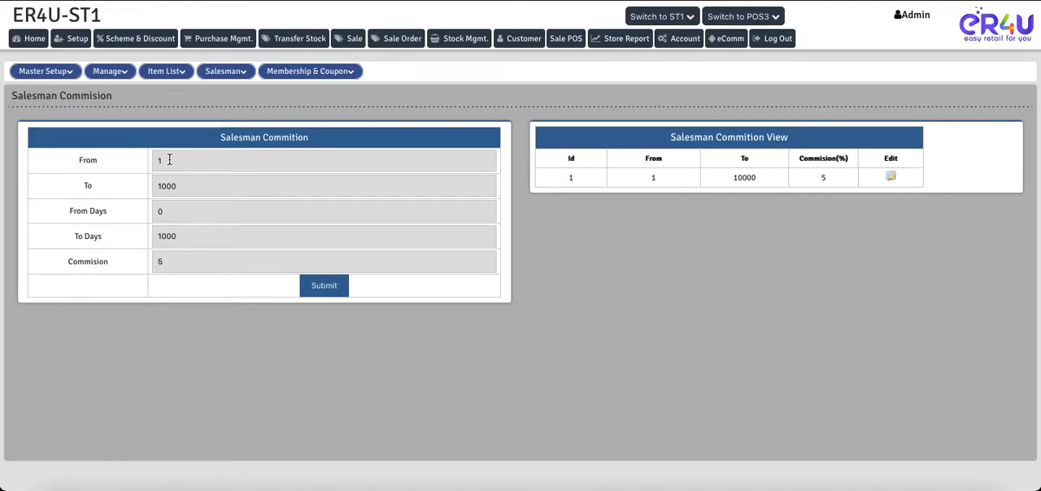
click(181, 187)
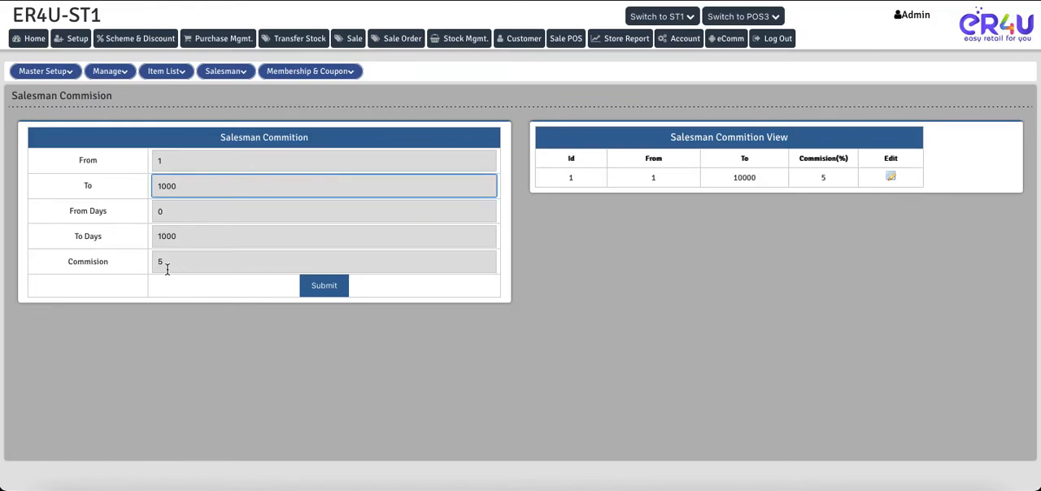
click(317, 286)
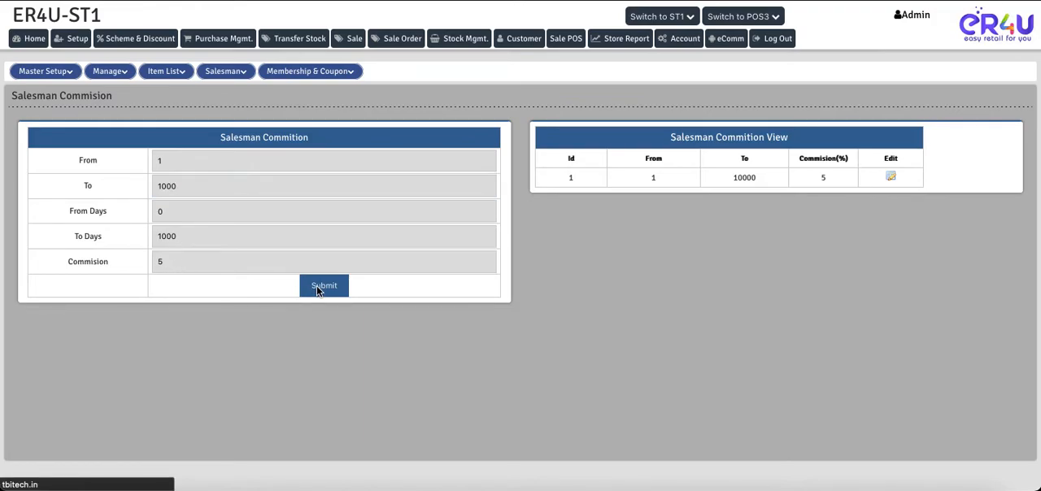
click(628, 275)
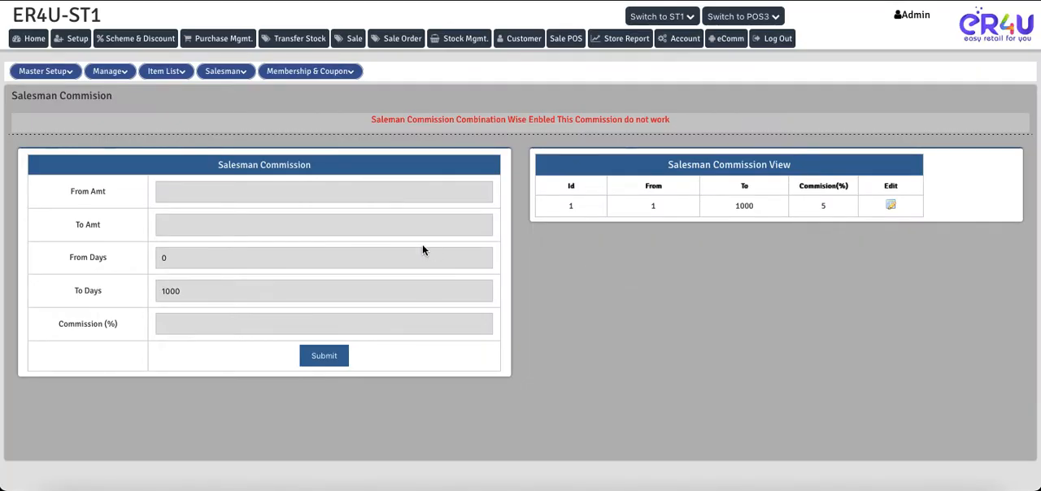
Step: Switch to the New Sale screen and assign 003-New Salesman as the invoice's salesman
key(ctrl+Tab)
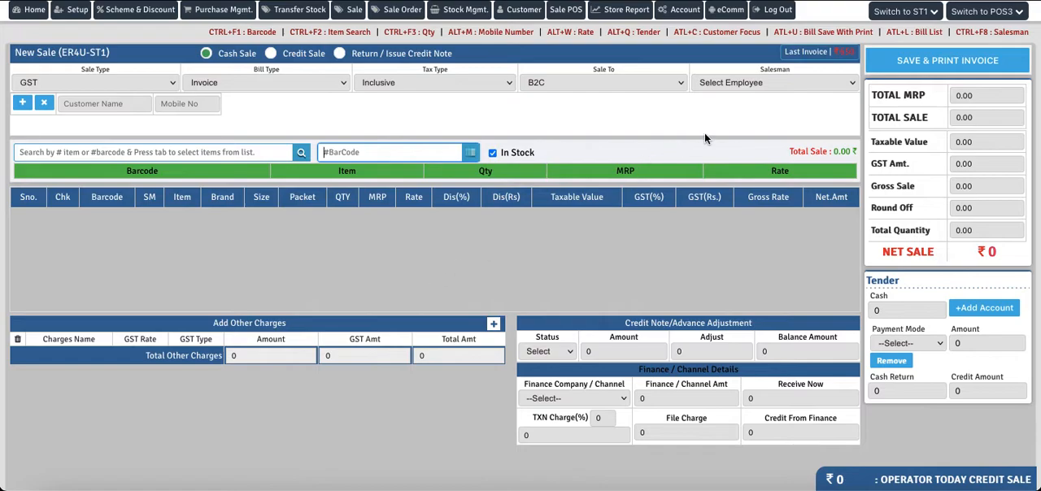
click(764, 83)
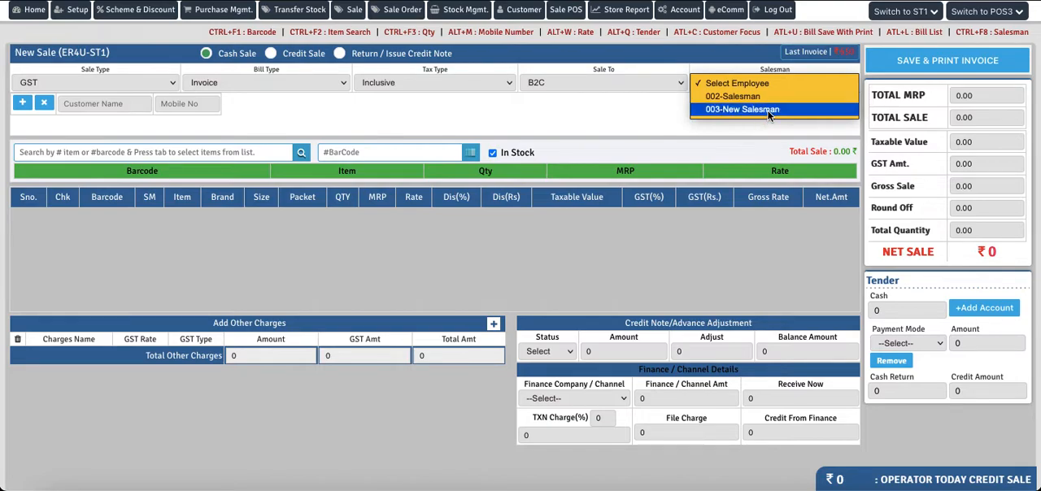
click(768, 110)
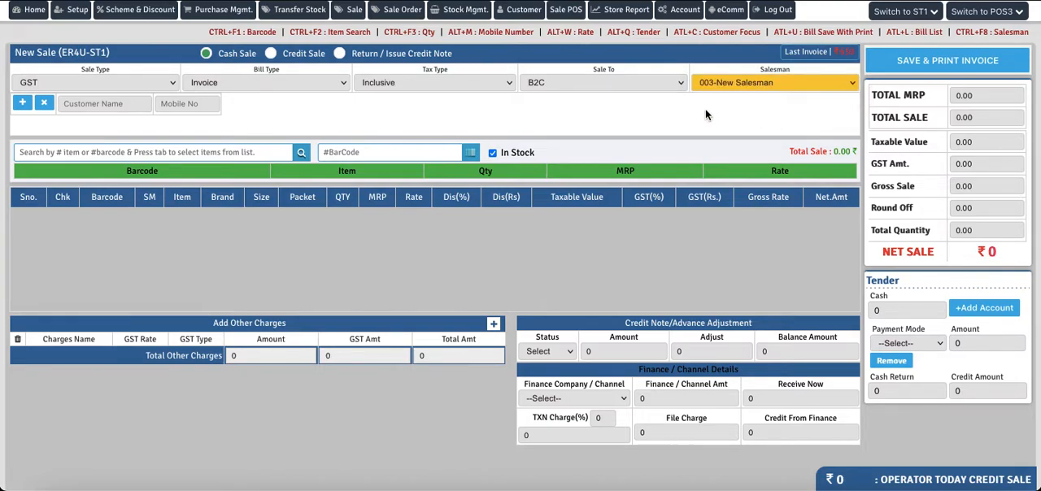
Step: Open the store reports separately, find the Salesman Report and view it for all salesmen of store ER4U on 2021/10/07
right_click(619, 16)
click(637, 22)
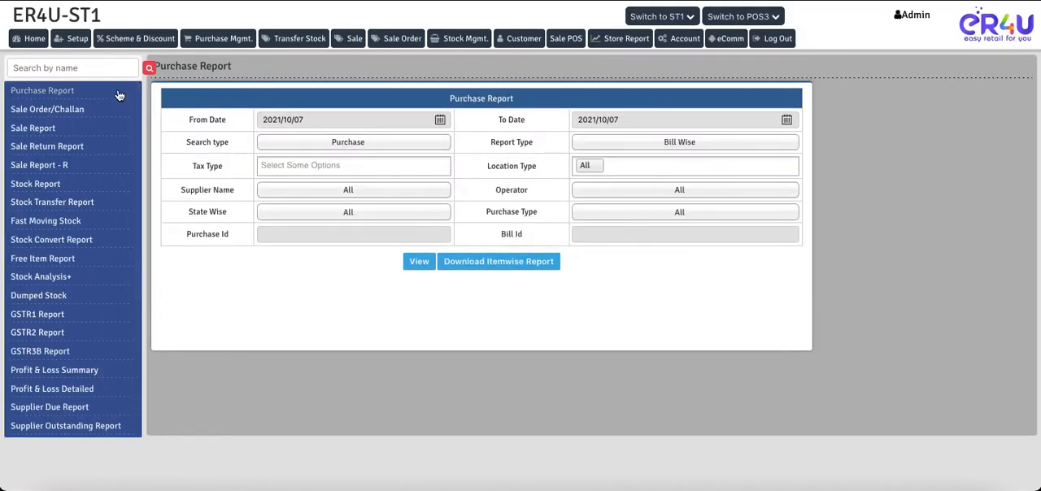
click(81, 72)
text(sale)
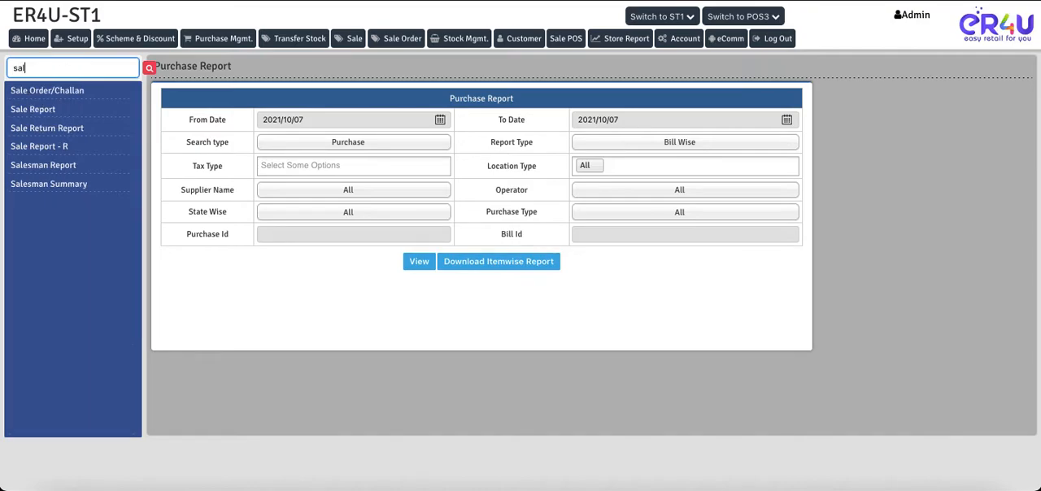
click(47, 170)
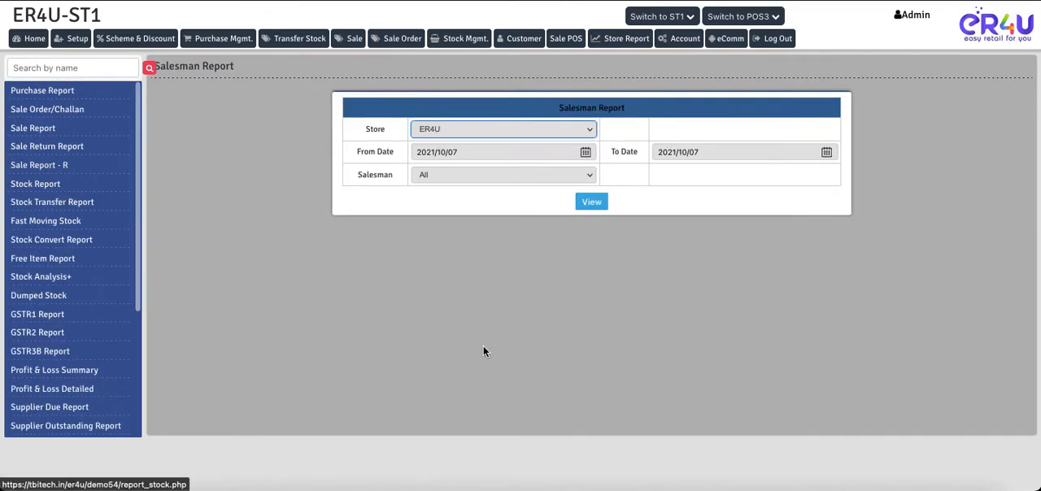
click(593, 204)
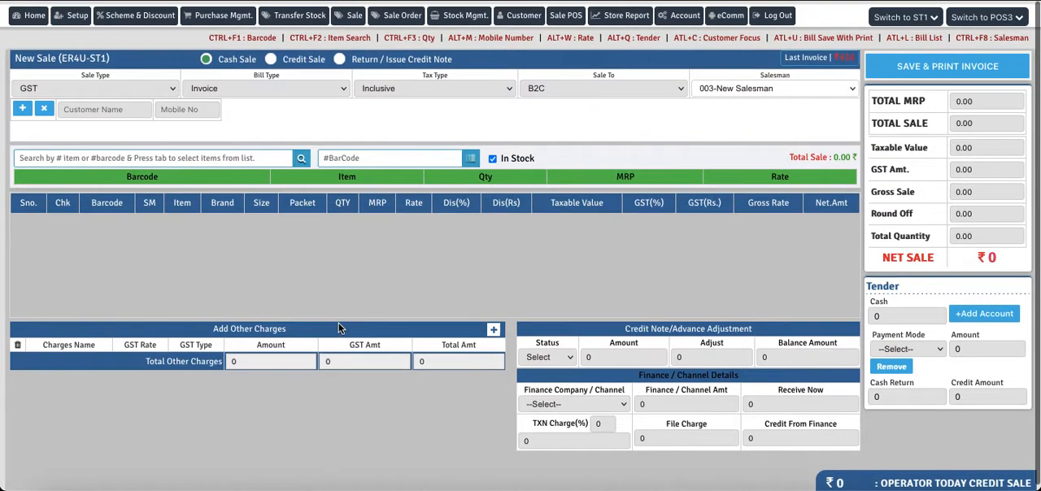
Step: Return to the New Sale invoice and choose the existing Customer 111 as its customer
click(86, 104)
text(cu)
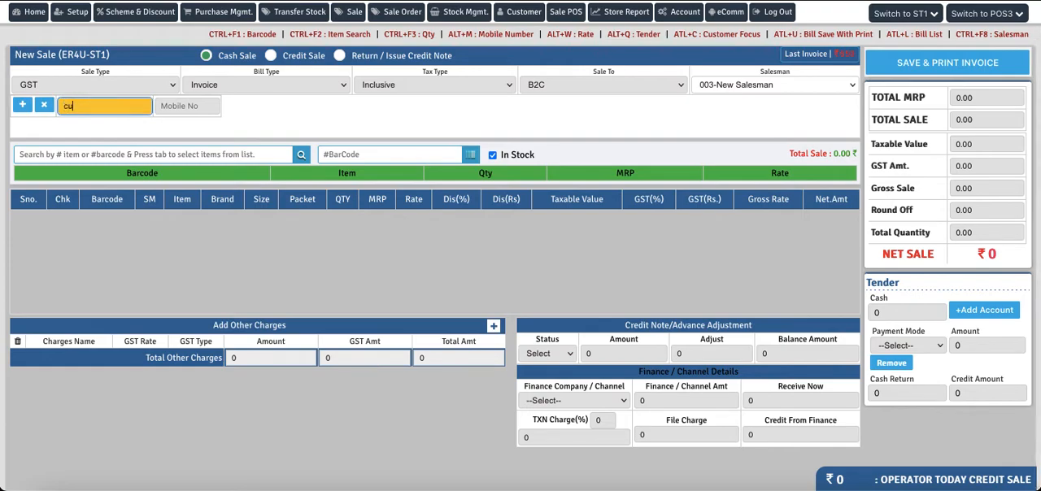
text(s)
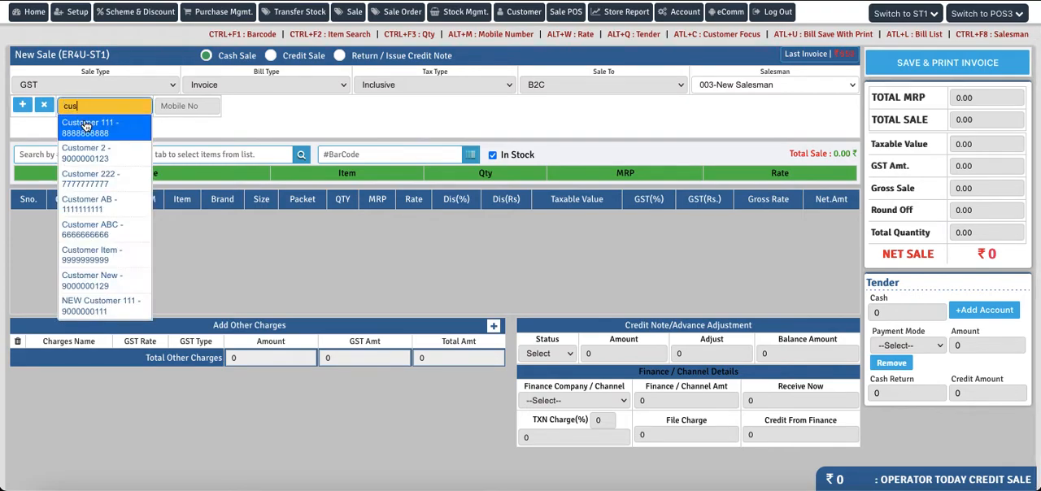
click(105, 134)
Step: Add item ABCD with barcode 123 to the sale and check the salesman choices in its item row
text(a)
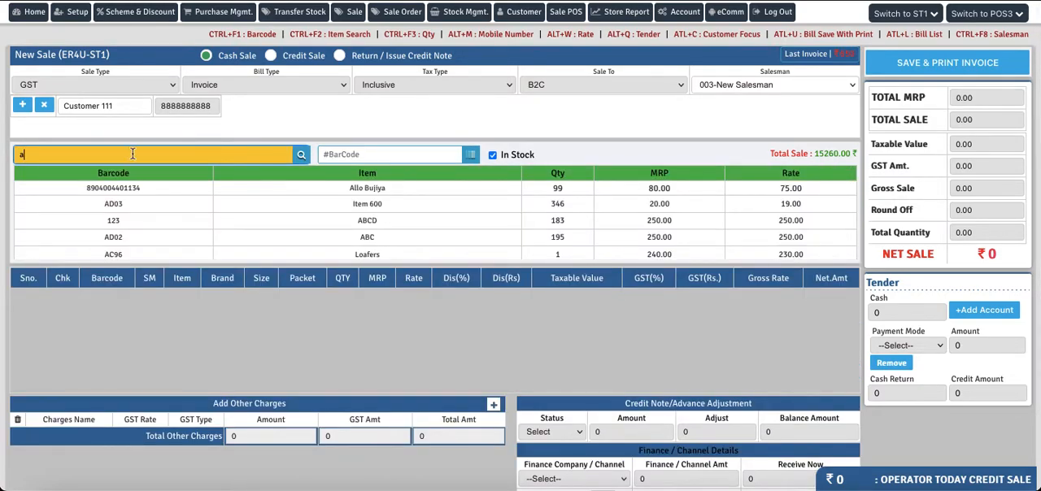
click(364, 222)
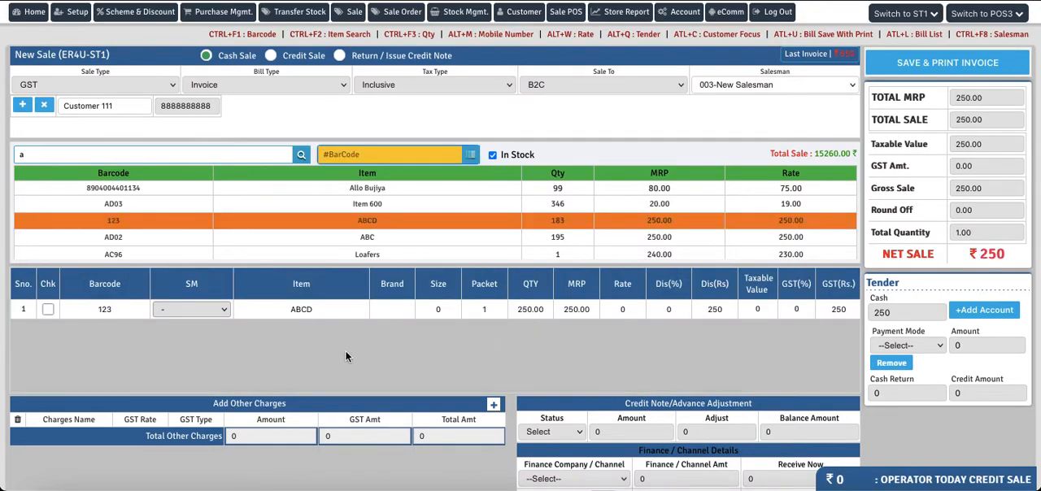
click(217, 310)
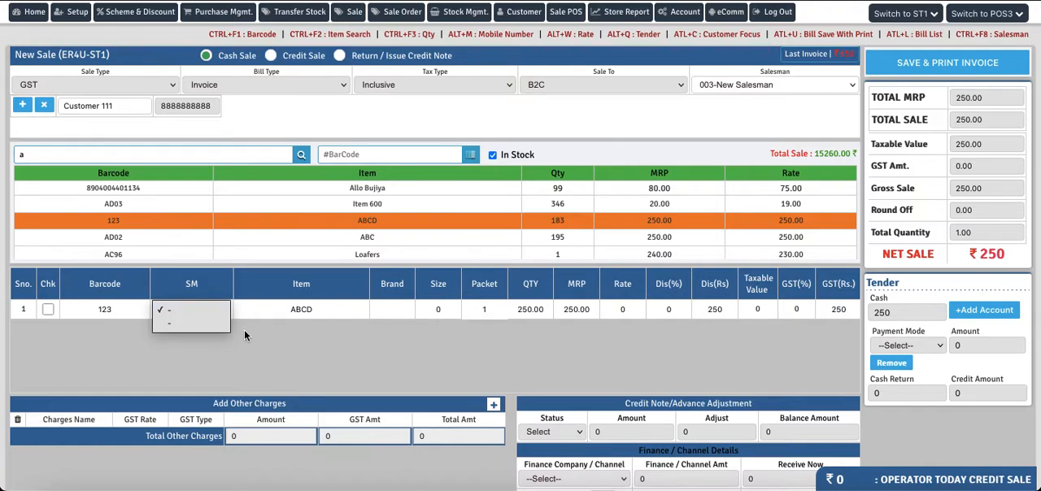
click(263, 340)
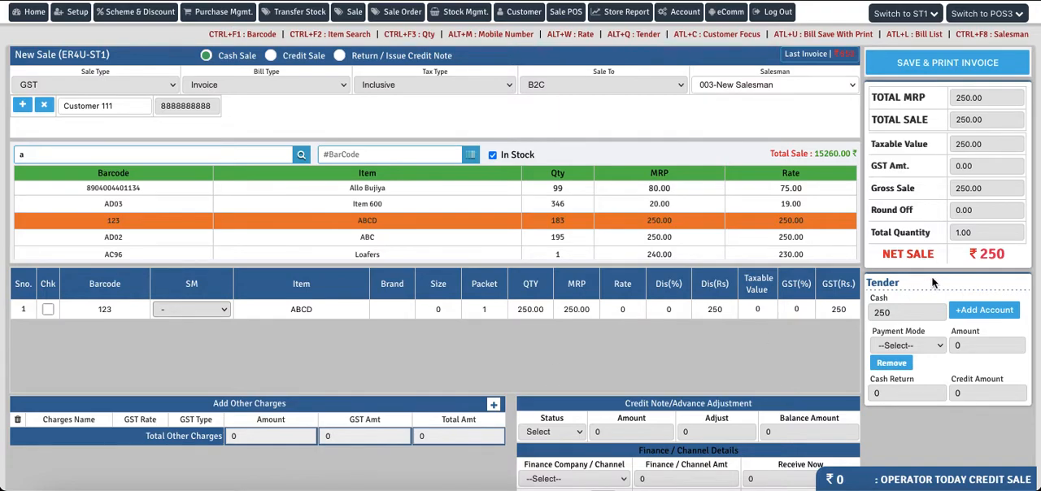
Step: Save the ABCD invoice, confirm saving the form and cancel printing the bill
click(936, 73)
click(627, 270)
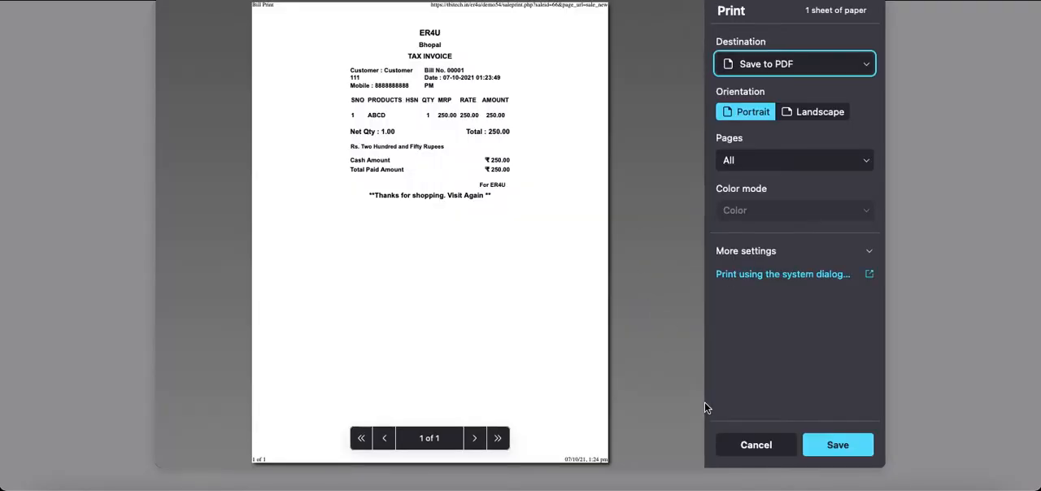
click(746, 445)
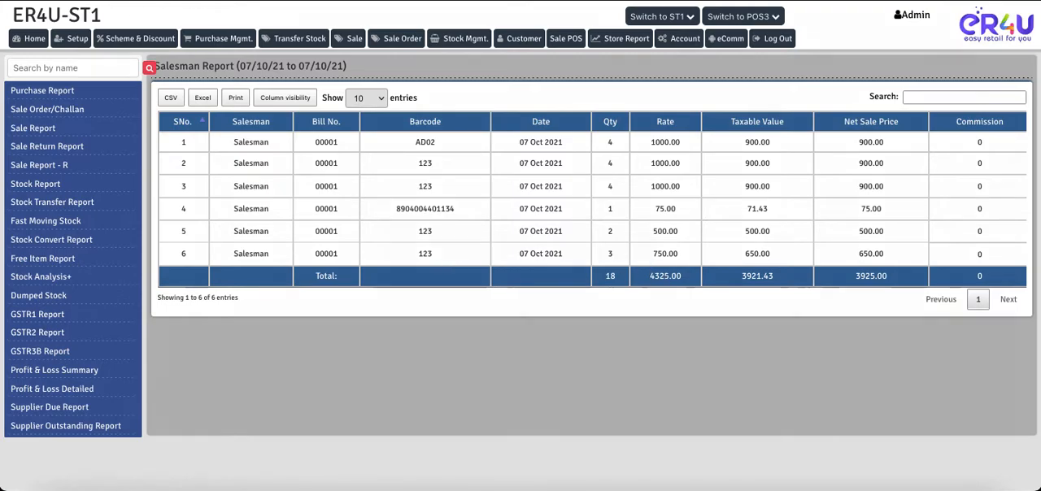
Step: Refresh the Salesman Report and highlight the date of the newly added sale entry
key(super+r)
click(604, 279)
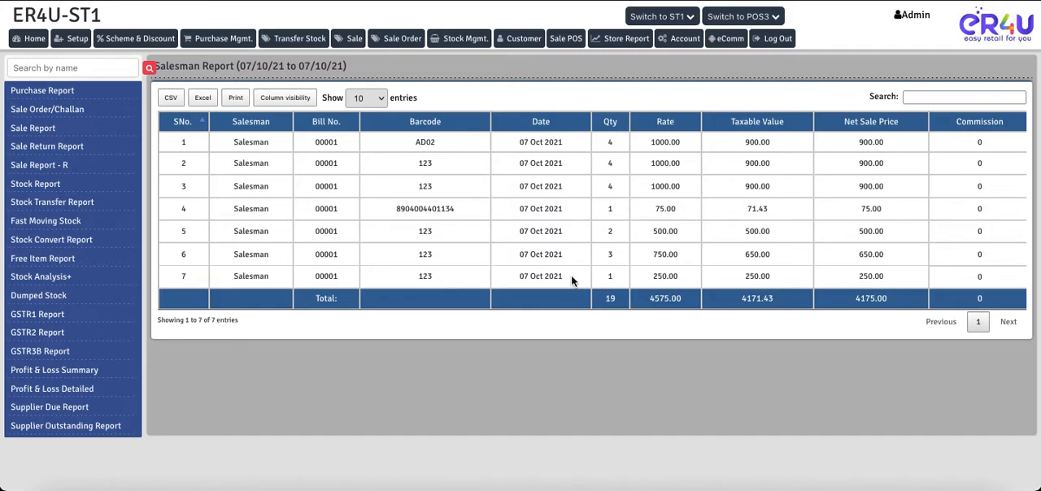
drag(571, 275, 507, 273)
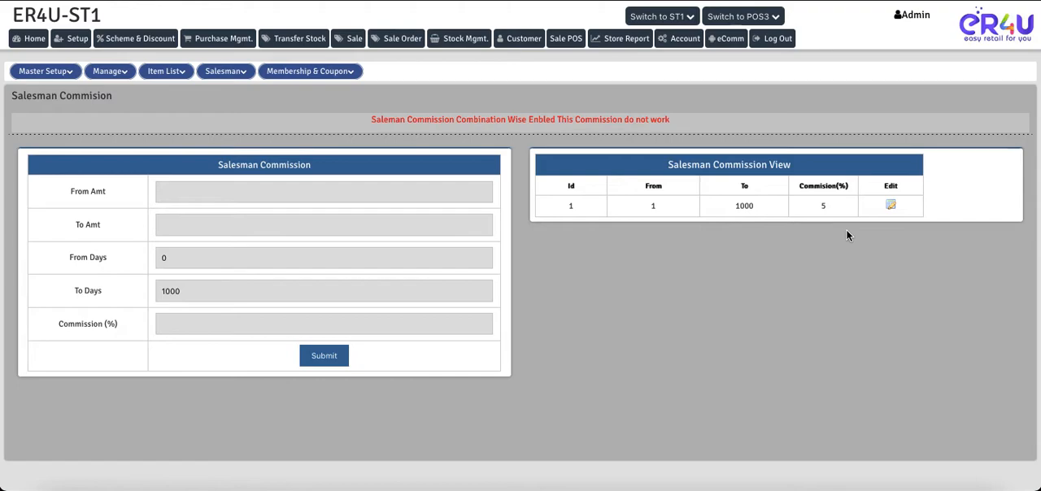
Step: Highlight the commission page's combination-wise notice, then disable Salesman in sale item wise under the Sale Setting's Sale Grid View
drag(367, 120, 598, 129)
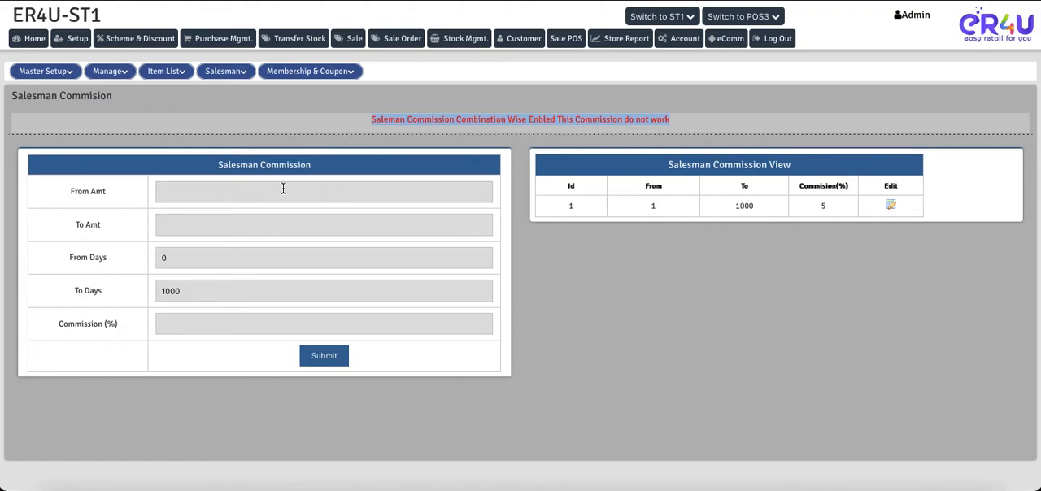
mouse_move(36, 72)
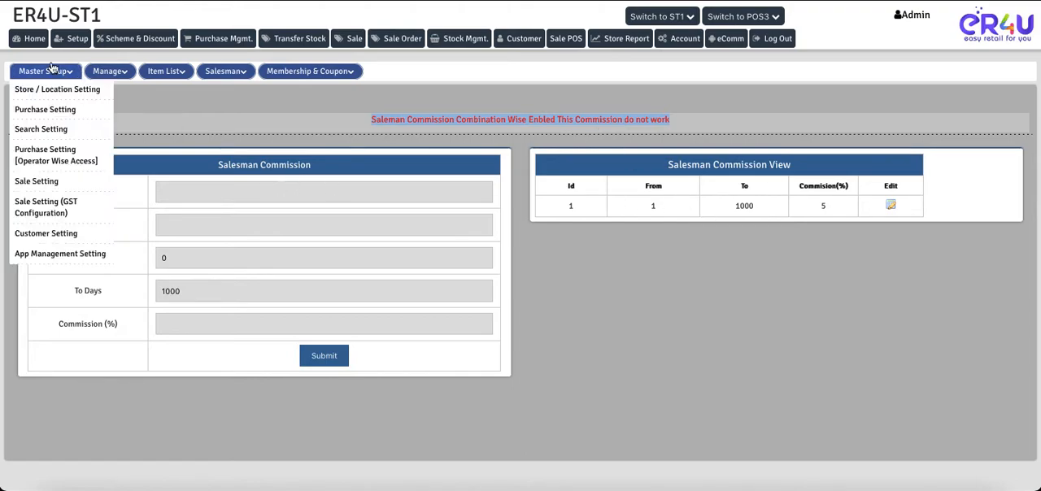
click(37, 183)
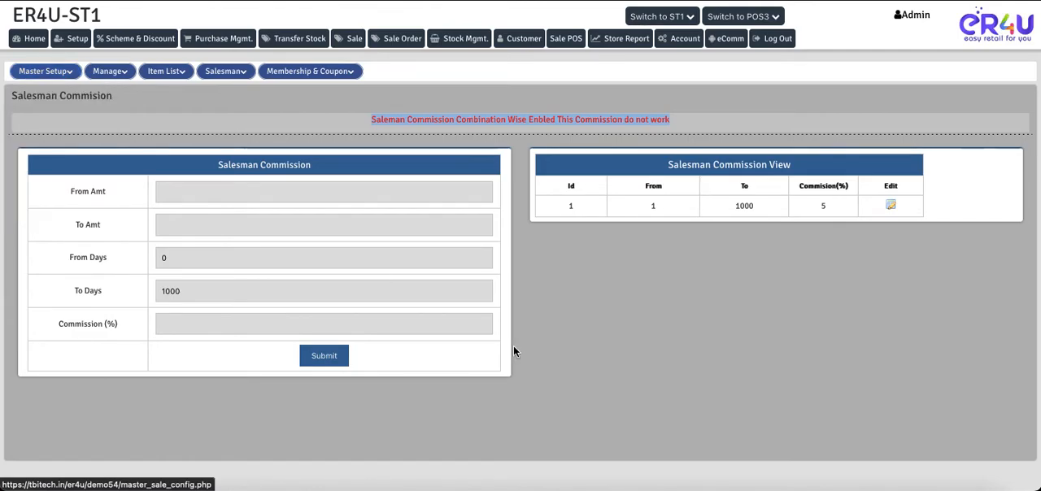
scroll(569, 378, down, 12)
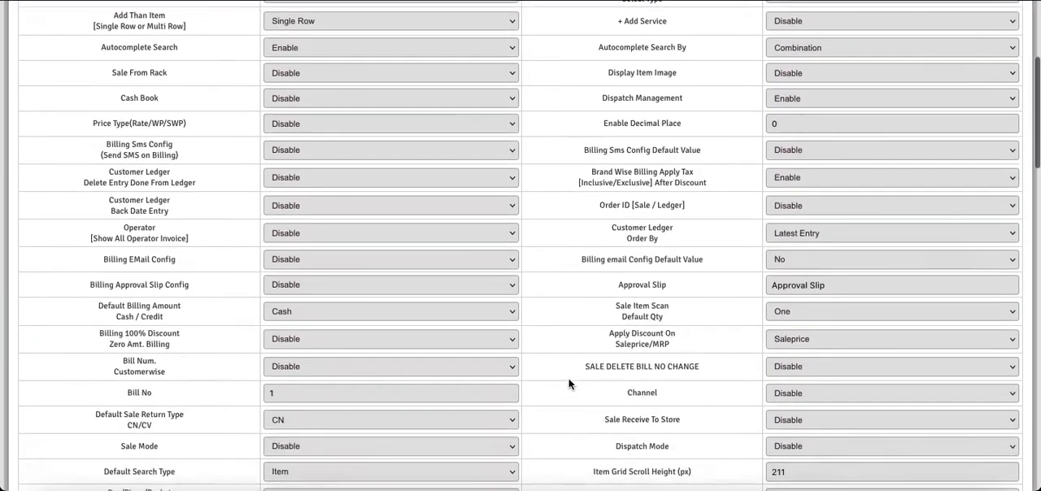
scroll(569, 378, down, 2)
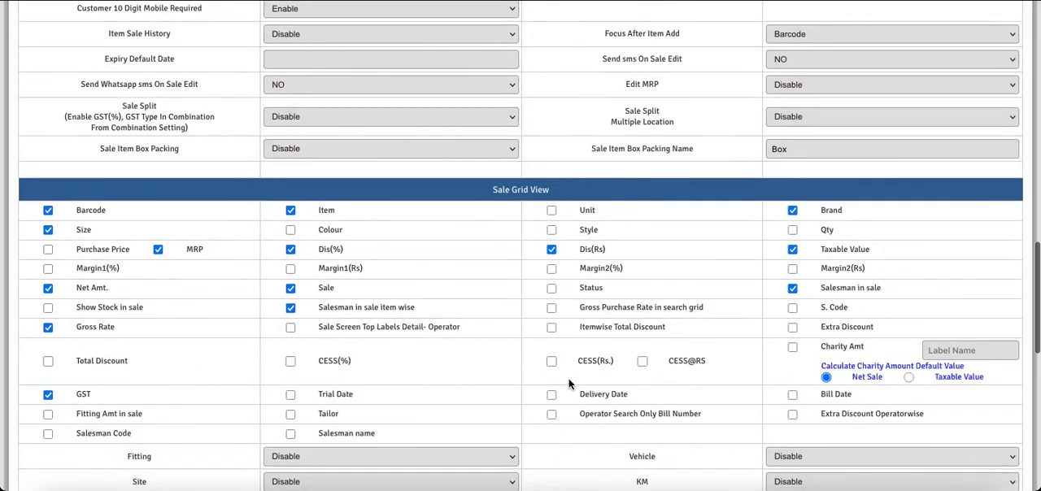
click(289, 307)
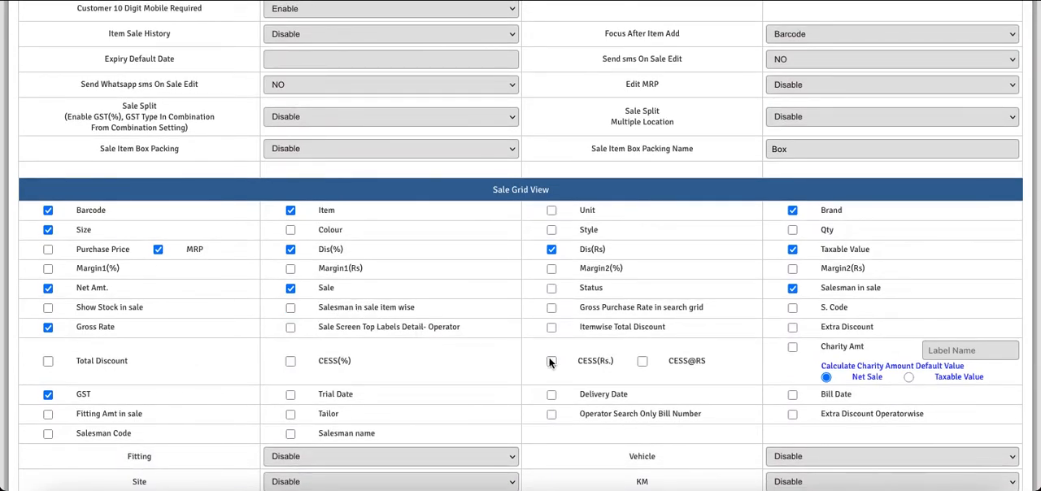
Step: Enter the OTP for the sale settings, submit the changes and confirm the update
scroll(531, 349, down, 10)
click(525, 447)
text(•••••••)
key(Return)
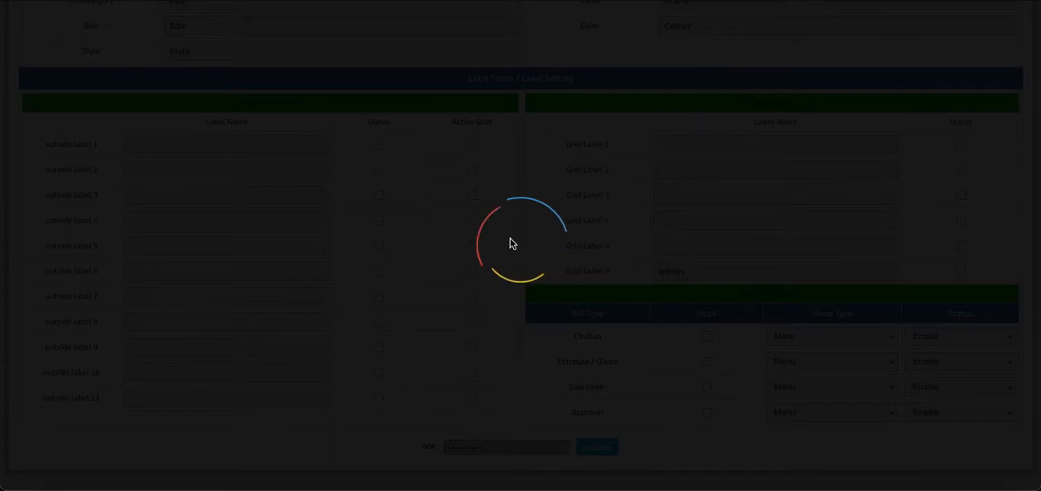
key(Return)
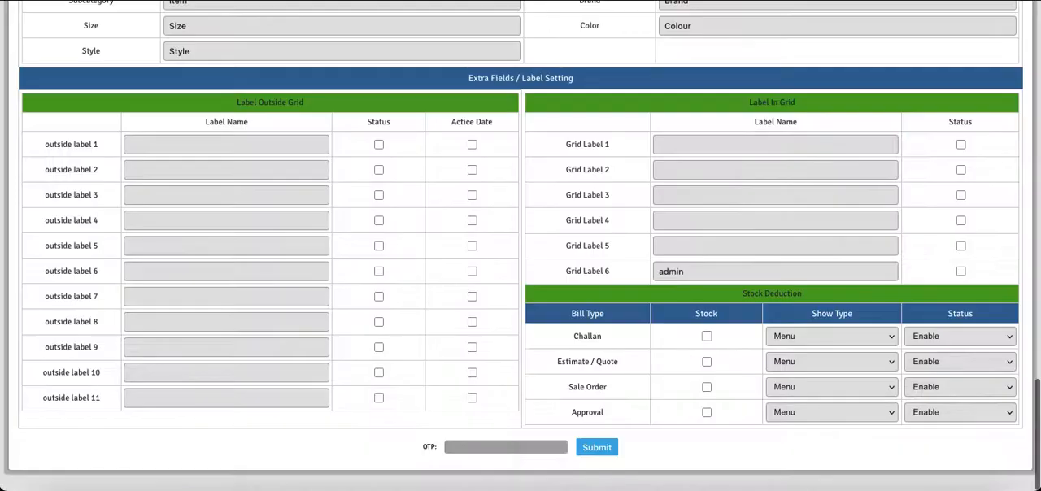
Step: Begin another sale on the New Sale screen with 003-New Salesman as salesman and Customer 111 as customer
key(ctrl+Tab)
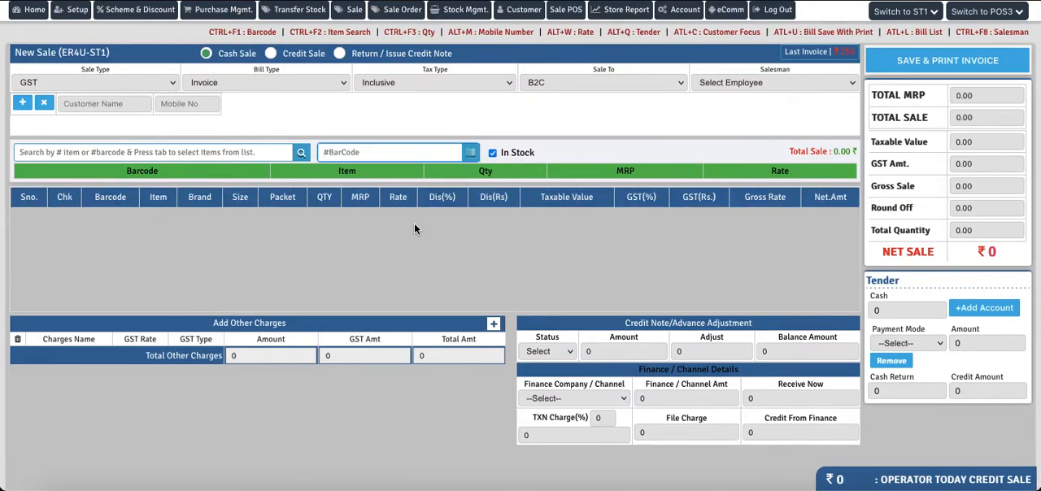
click(742, 82)
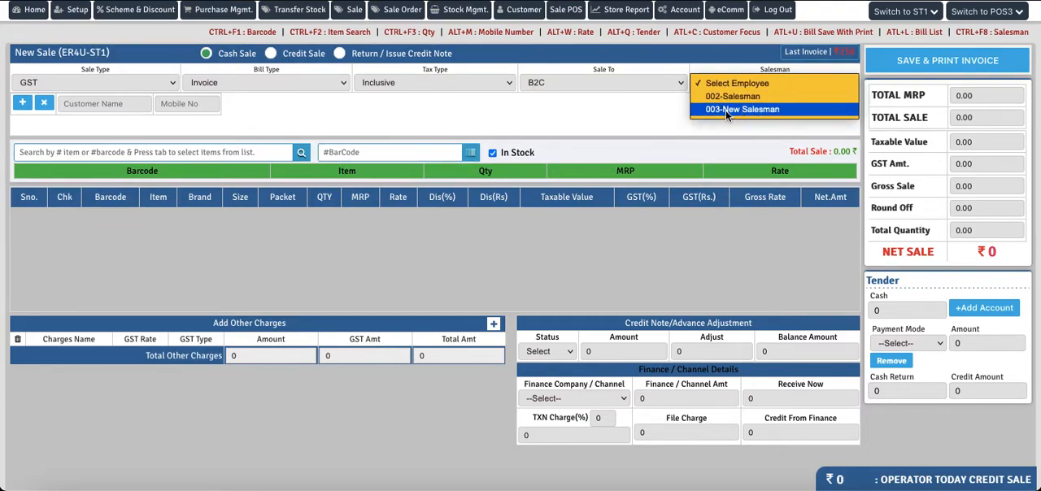
click(725, 110)
click(127, 105)
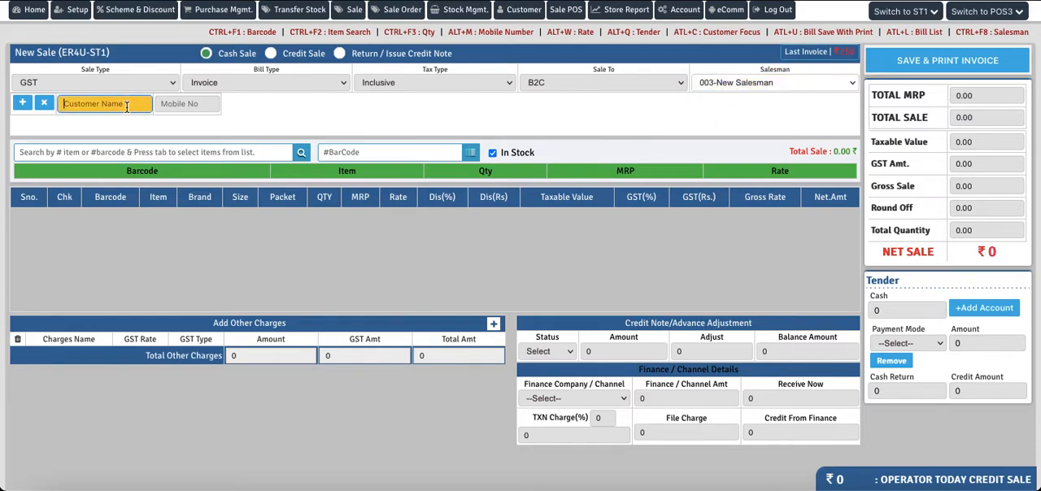
text(cus)
click(88, 124)
Step: Search the in-stock items for "a" and add ABCD with barcode 123 to the second sale
click(138, 152)
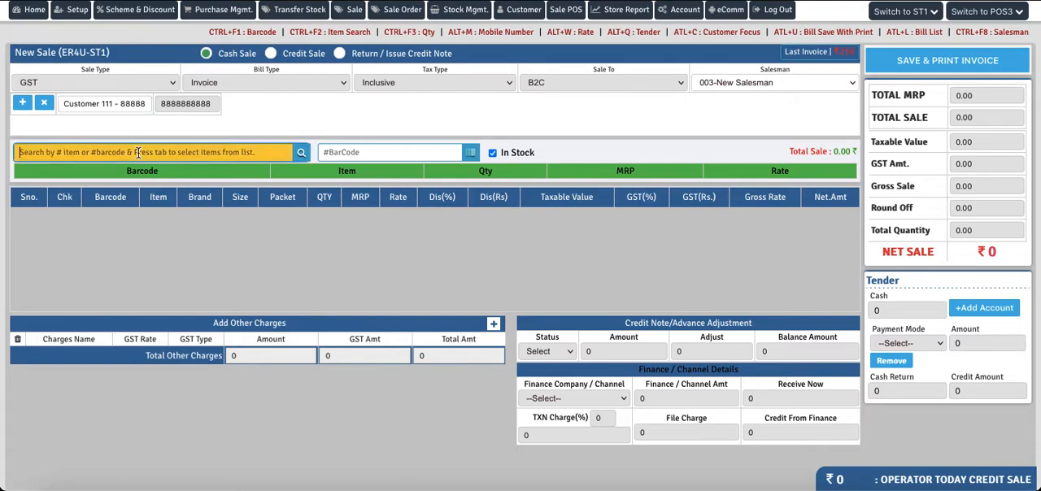
text(a)
key(Tab)
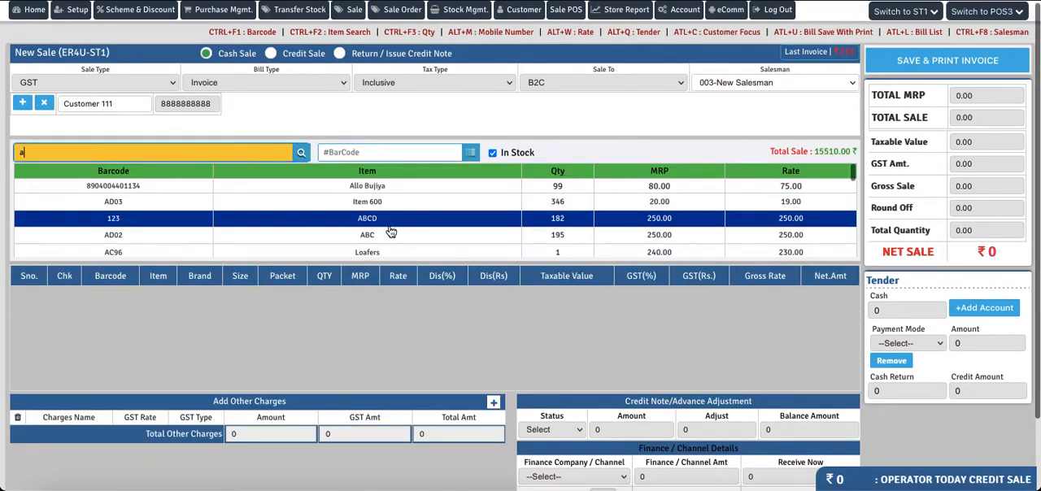
click(364, 226)
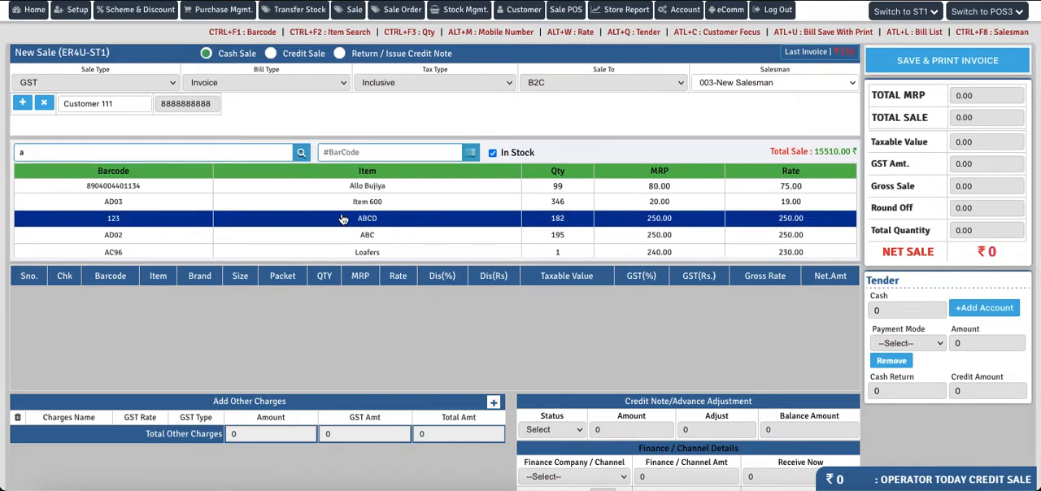
double_click(376, 220)
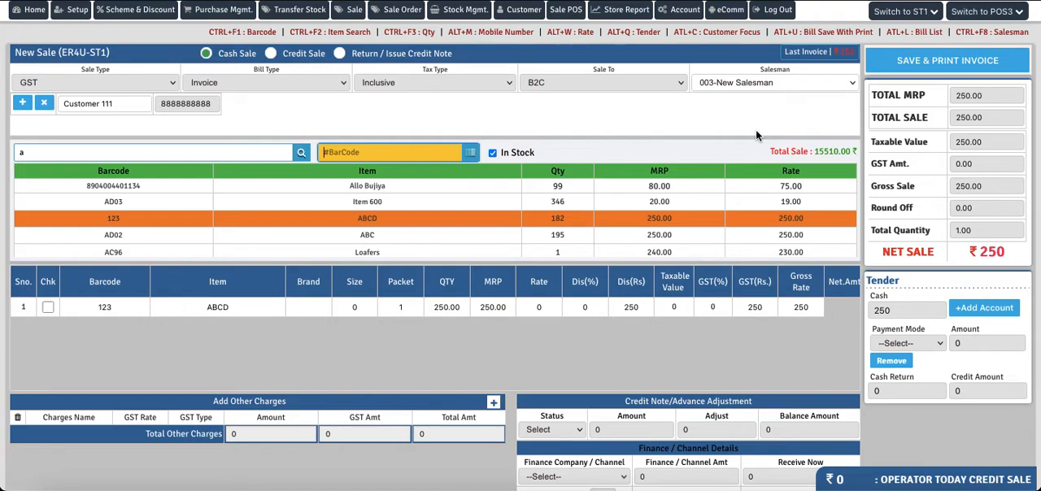
Step: Save the second sale invoice, confirm the form and dismiss its bill print preview
click(925, 64)
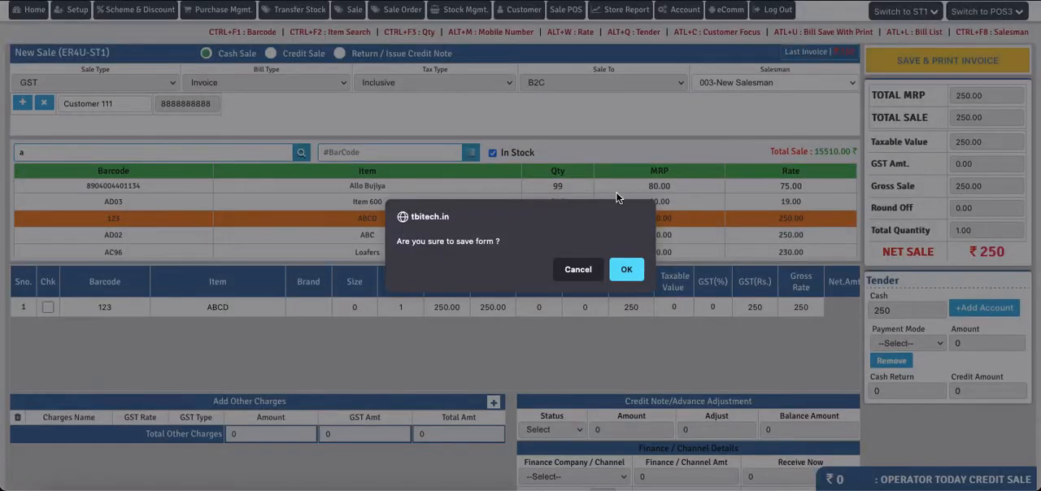
click(624, 270)
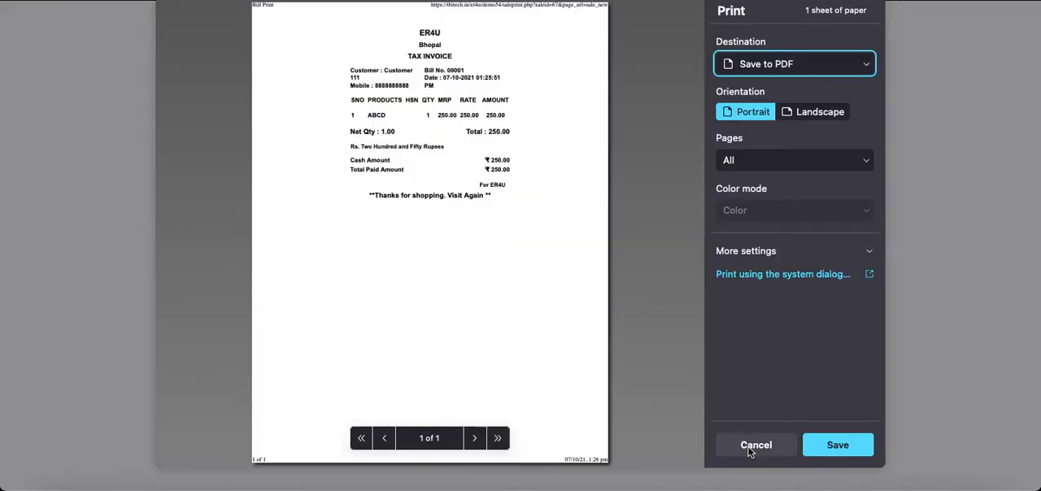
click(752, 449)
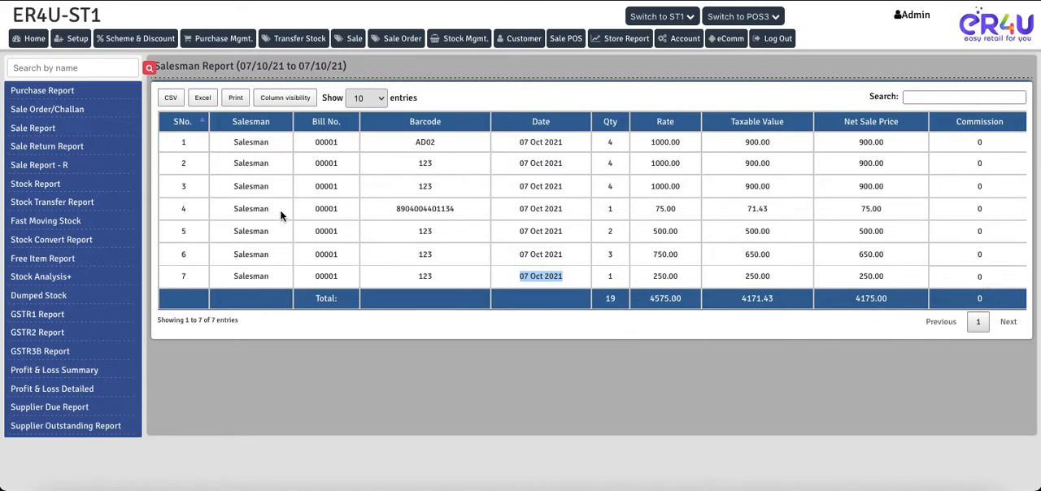
Step: Reload the Salesman Report, resending the form data, and check the commission on the New Salesman sale
key(F5)
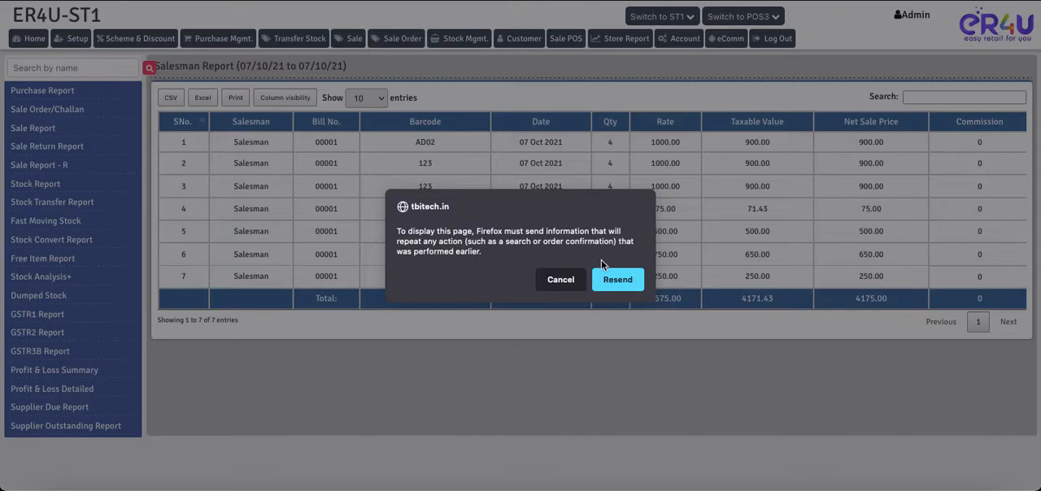
key(Return)
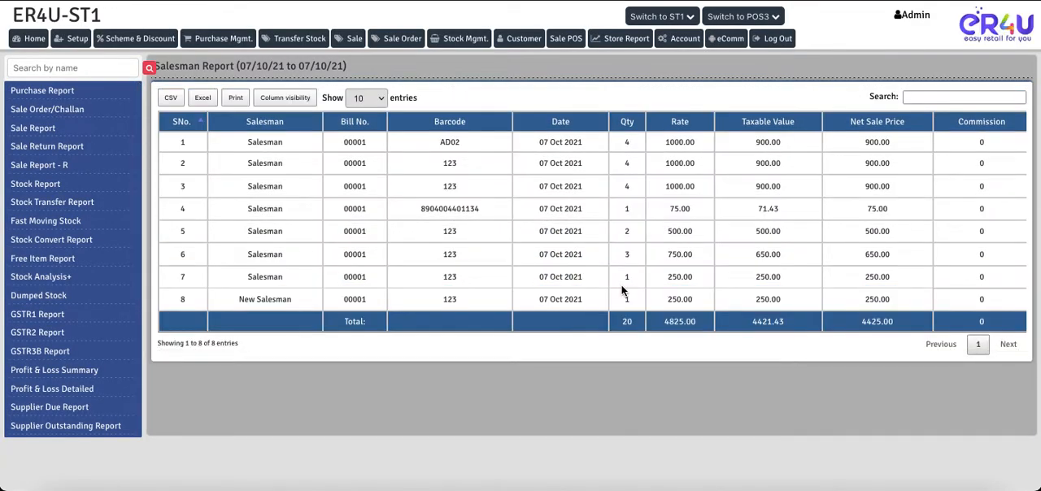
double_click(981, 300)
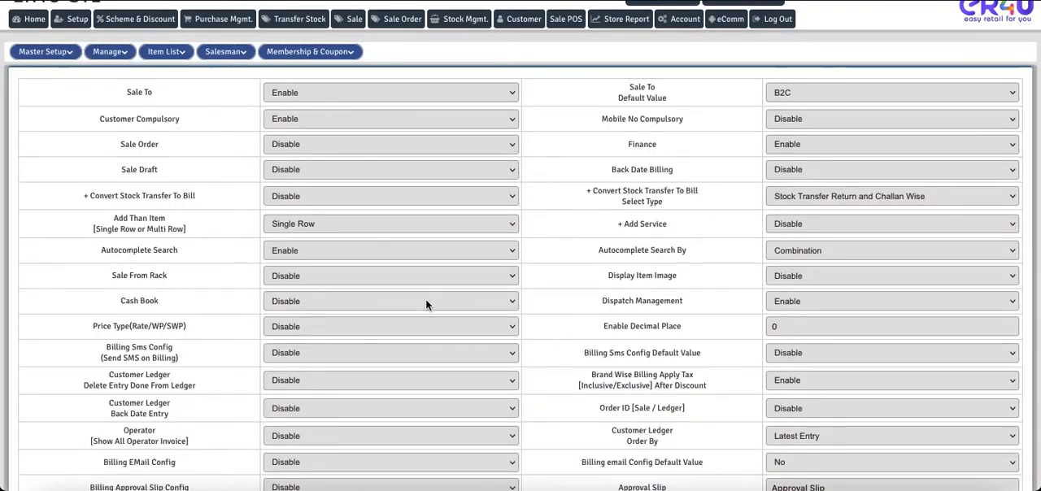
Step: Search the sale settings page for "salesman" and go through all the matching options
key(ctrl+f)
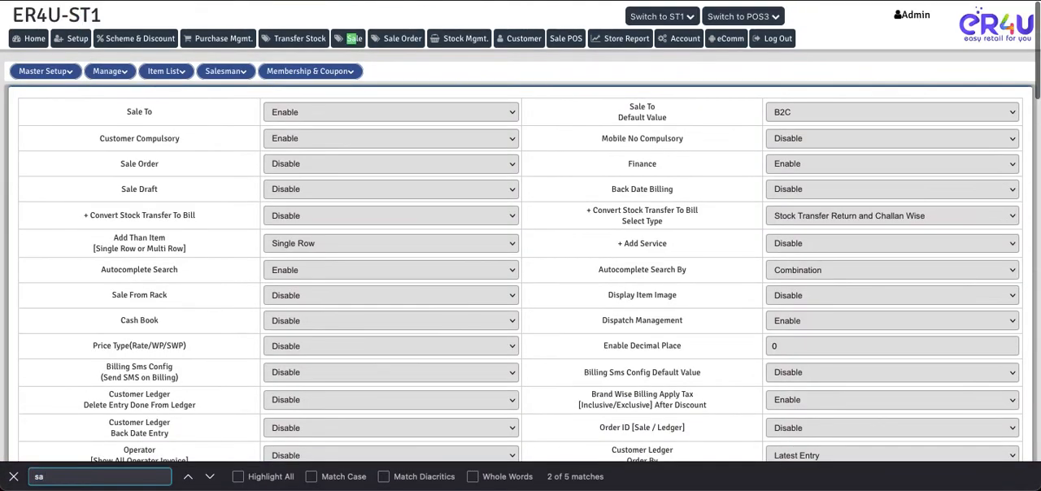
text(salesman)
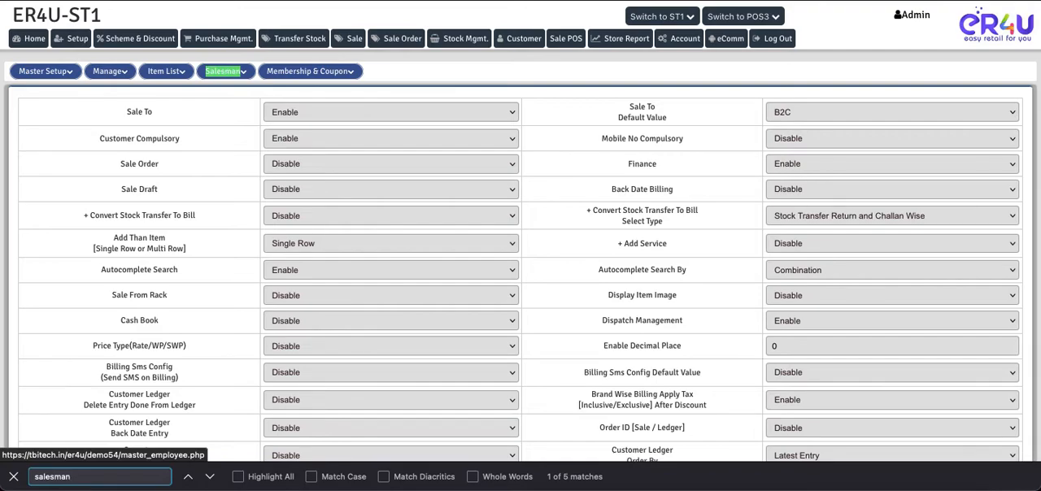
key(Return)
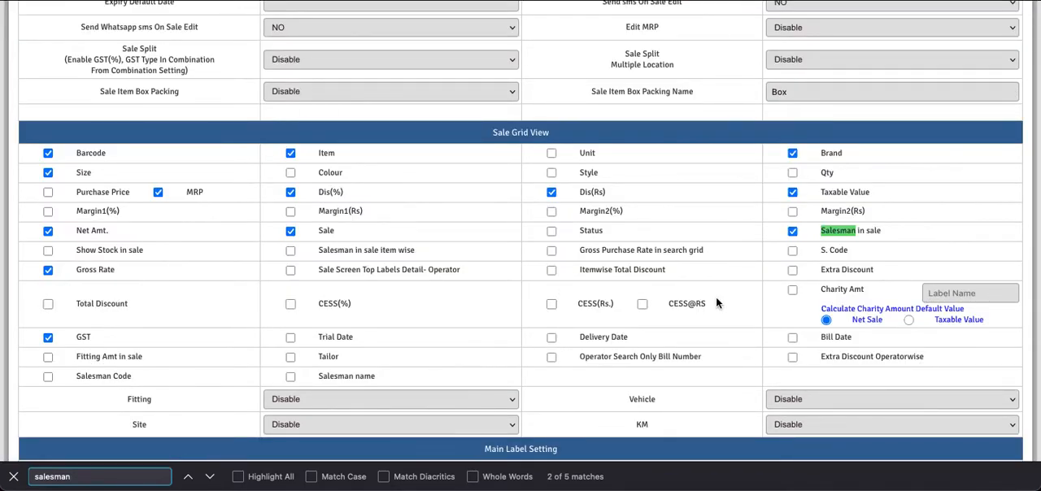
key(Return)
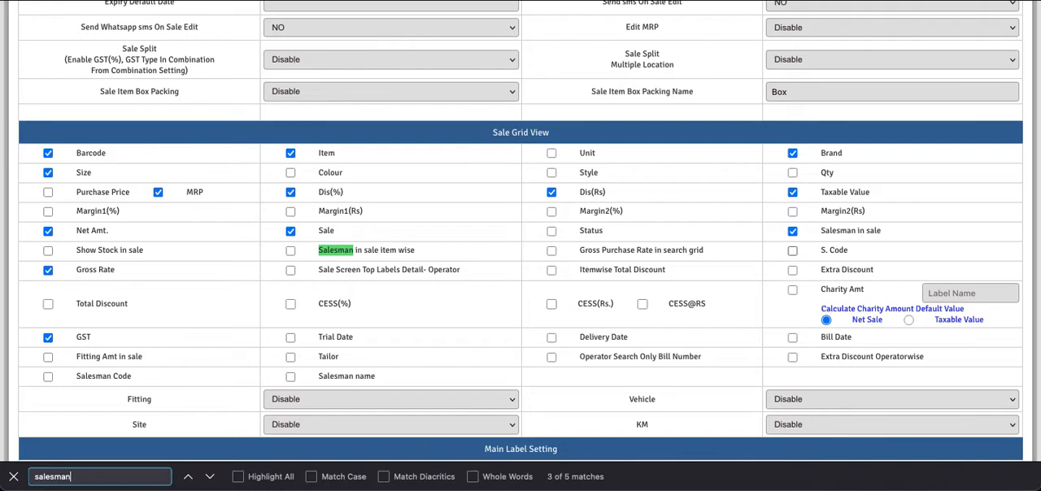
key(Return)
key(Return)
key(Return)
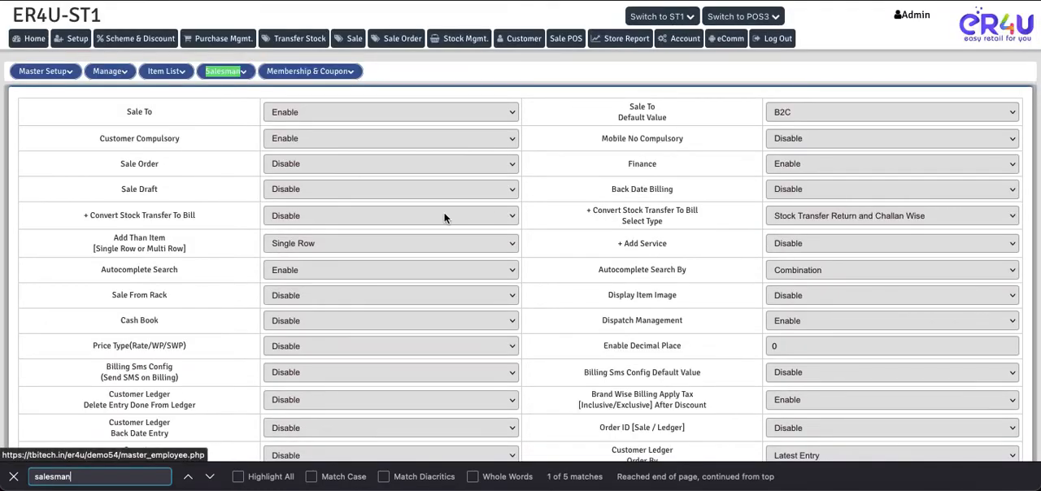
Step: Open the admin operator for editing and enable Salesman Commission Import in its Setup menu permissions
click(110, 71)
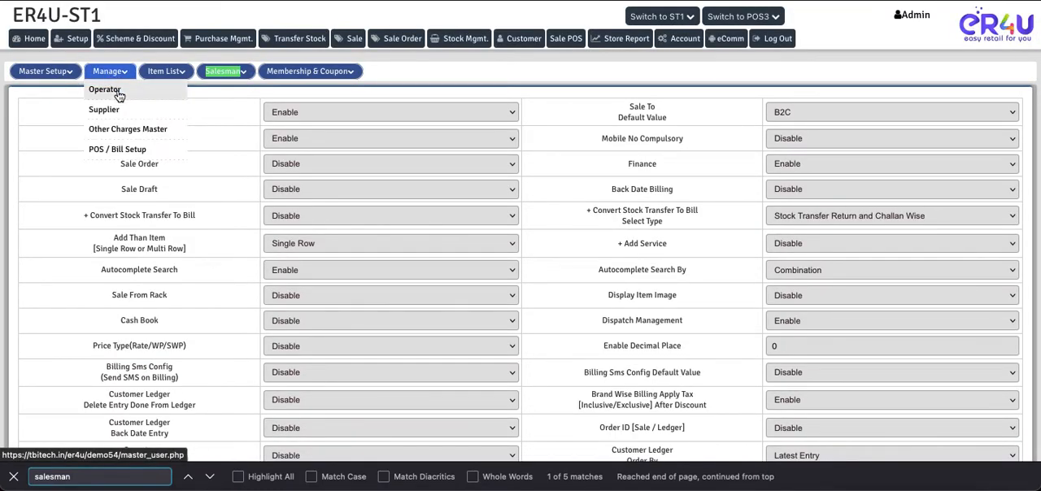
click(118, 93)
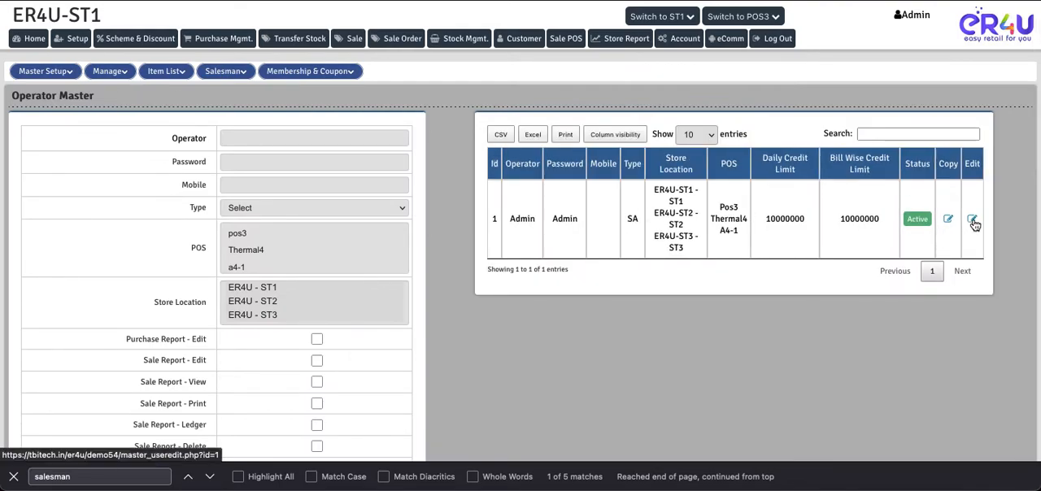
click(973, 219)
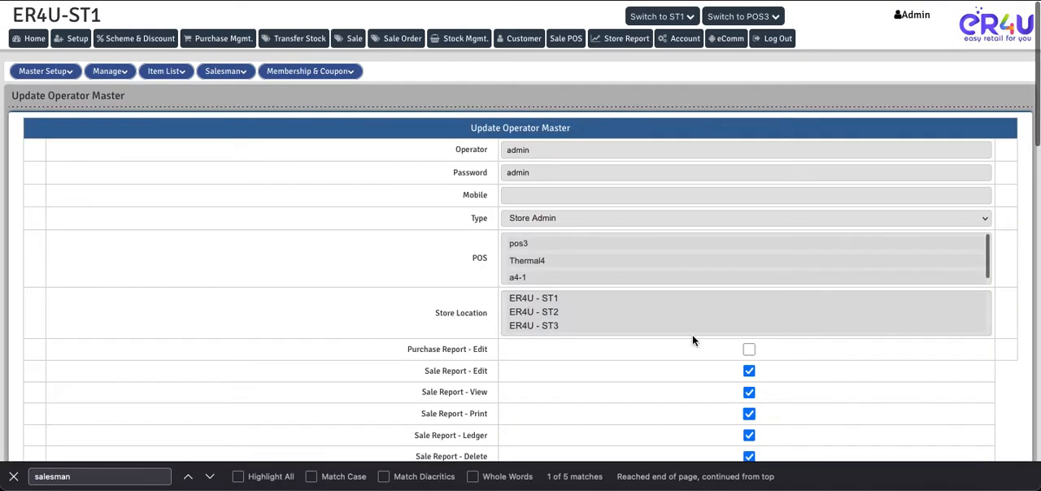
scroll(393, 338, down, 4)
scroll(393, 339, down, 6)
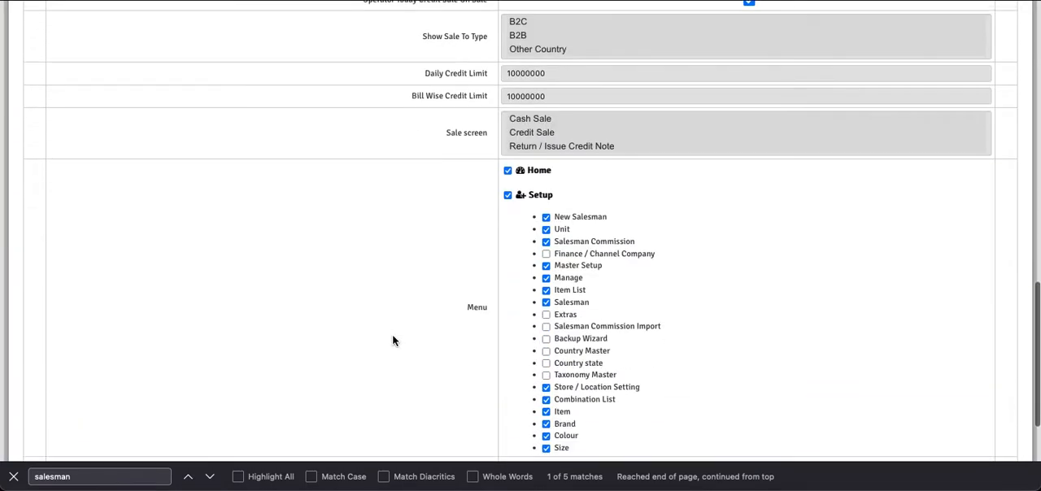
scroll(590, 320, down, 3)
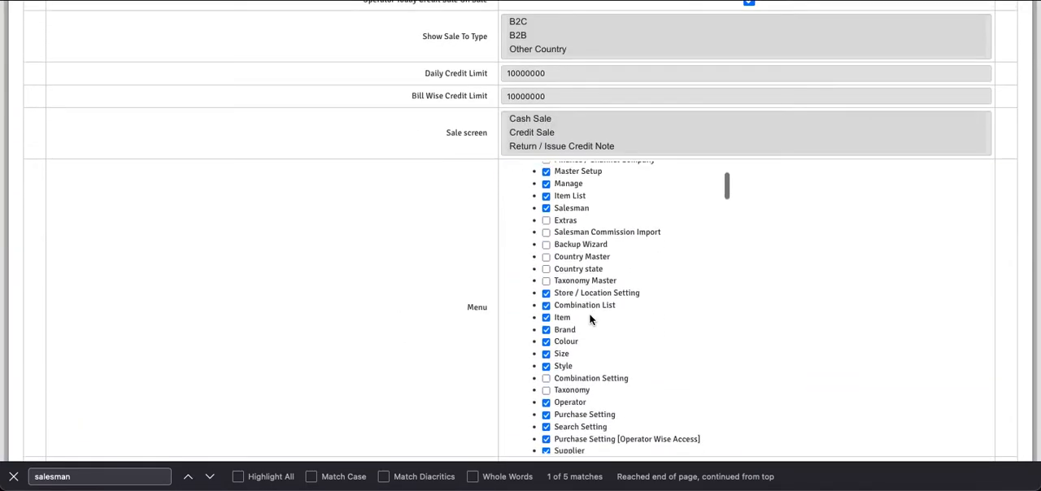
click(547, 232)
Step: Submit the operator update, accept the confirmation and completion messages, and close the page search
scroll(437, 318, down, 2)
click(520, 425)
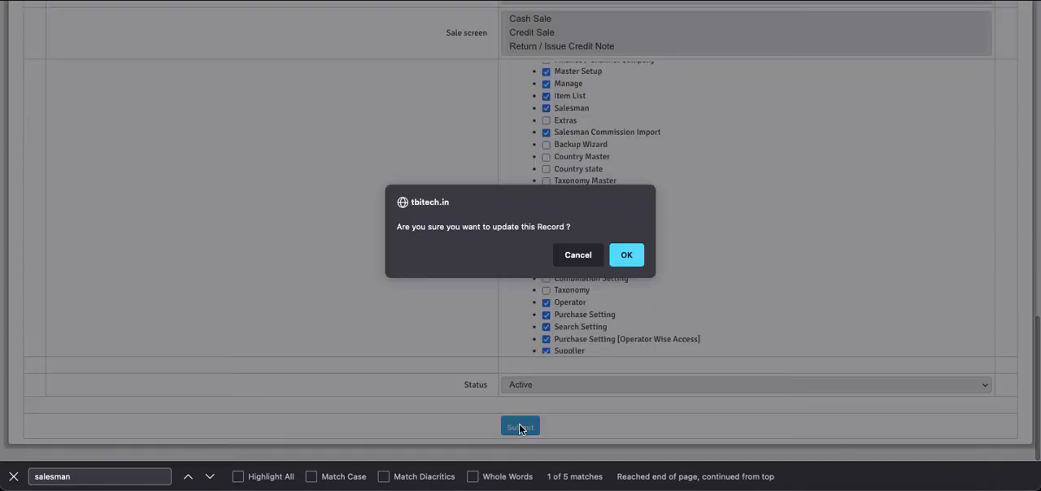
click(627, 256)
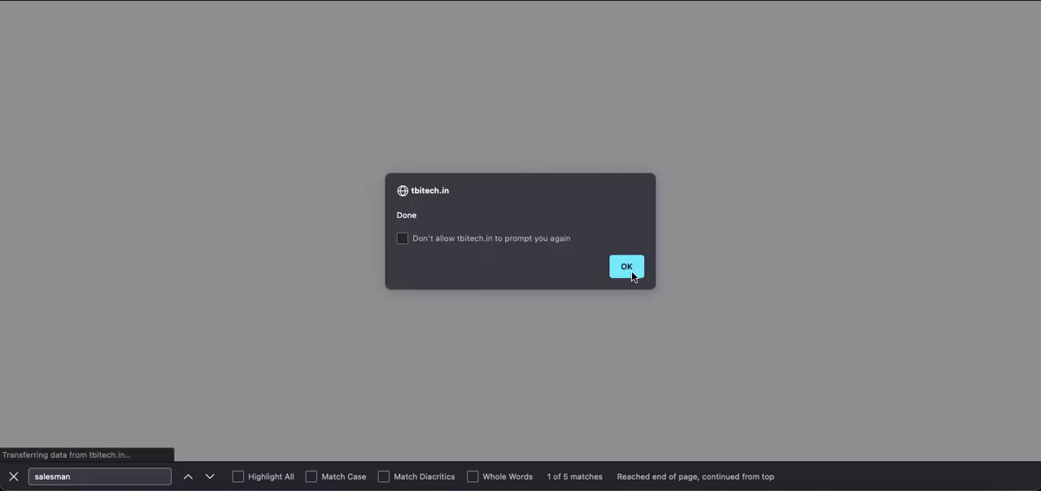
click(628, 268)
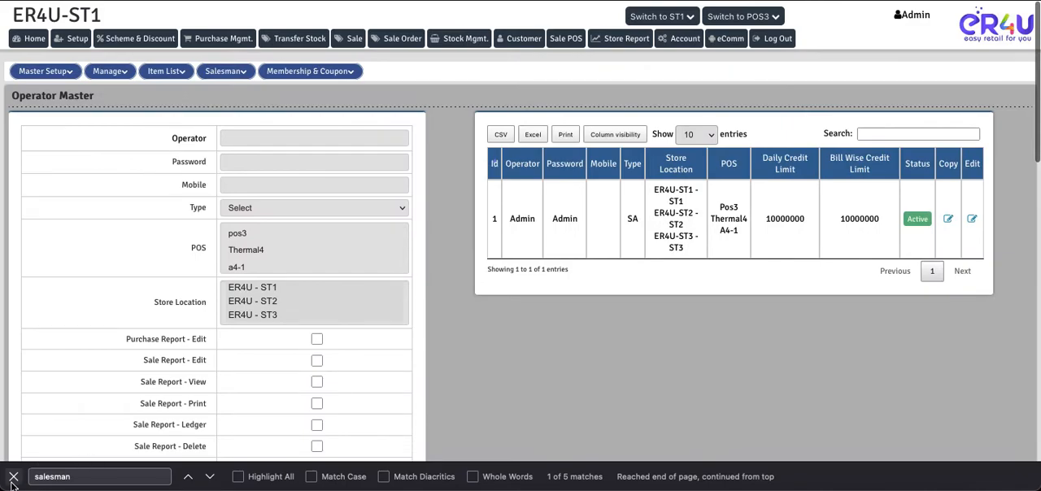
click(13, 478)
Step: Set the combination-wise Salesman Commission Import to Disabled and try to save the import form
click(217, 75)
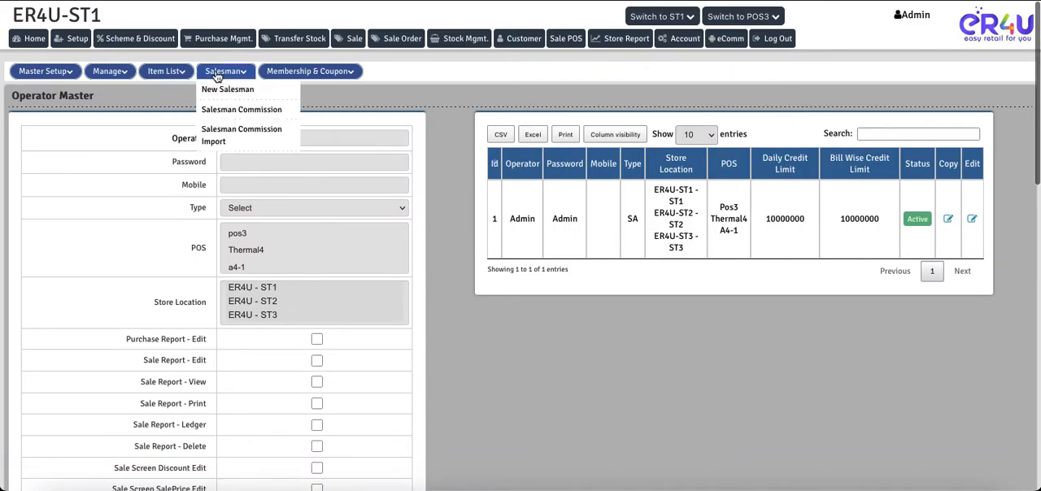
click(211, 135)
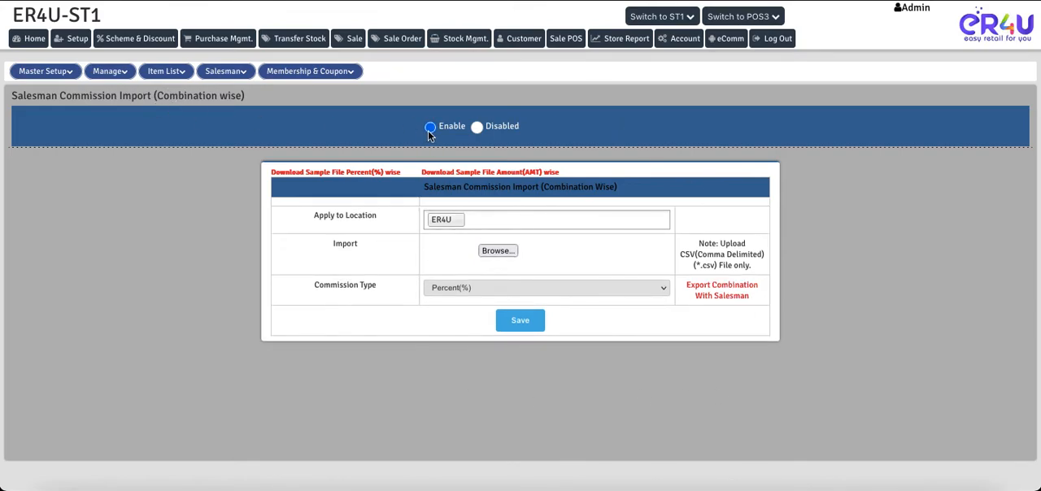
click(477, 128)
click(512, 324)
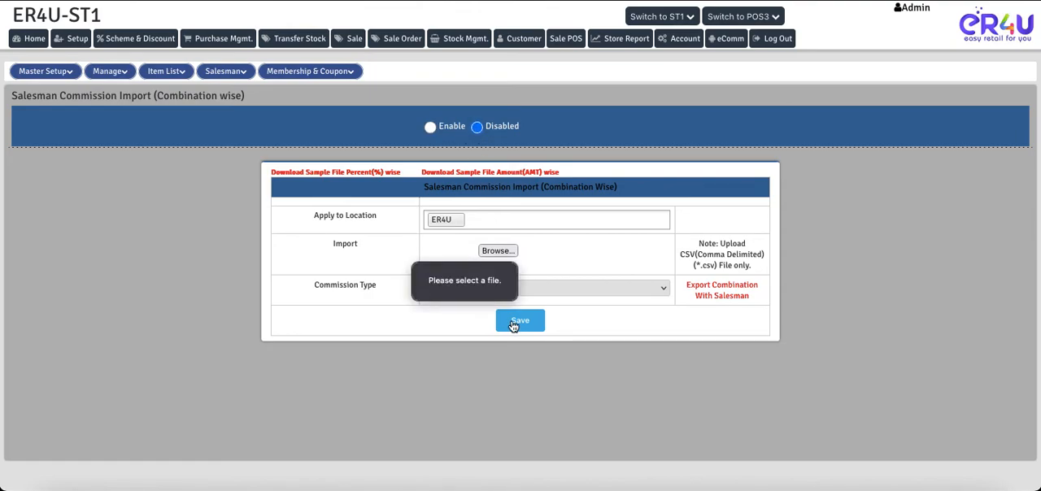
click(622, 270)
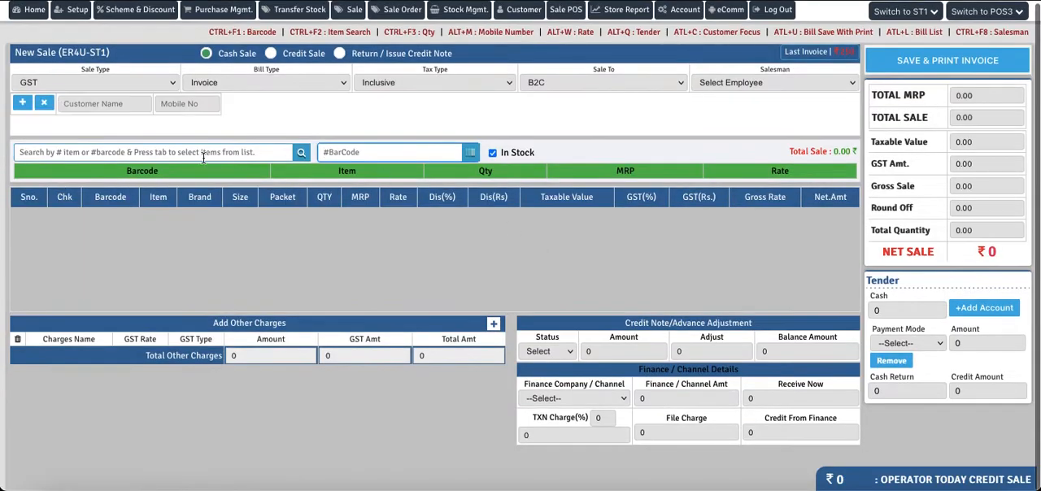
Step: Set 003-New Salesman as salesman and Customer 111 as customer on the new, third sale
click(747, 85)
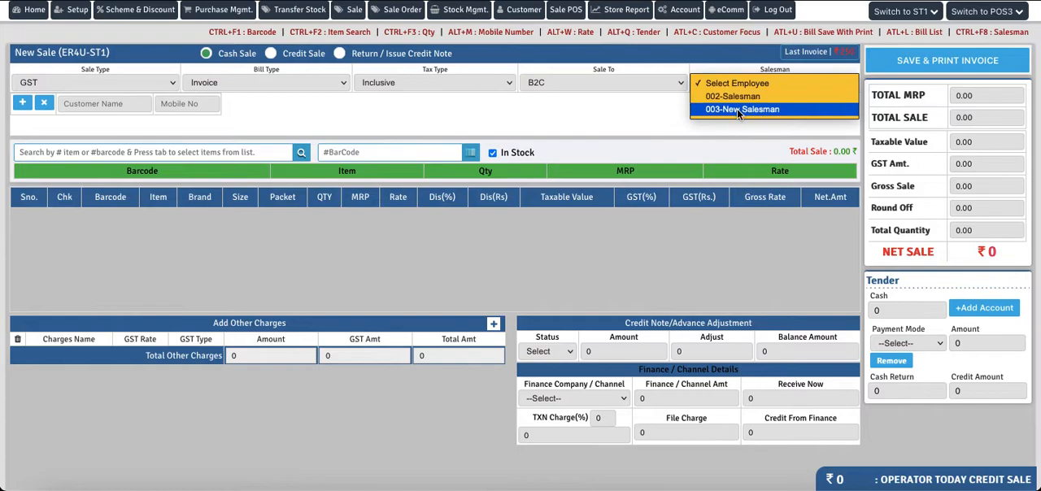
click(737, 108)
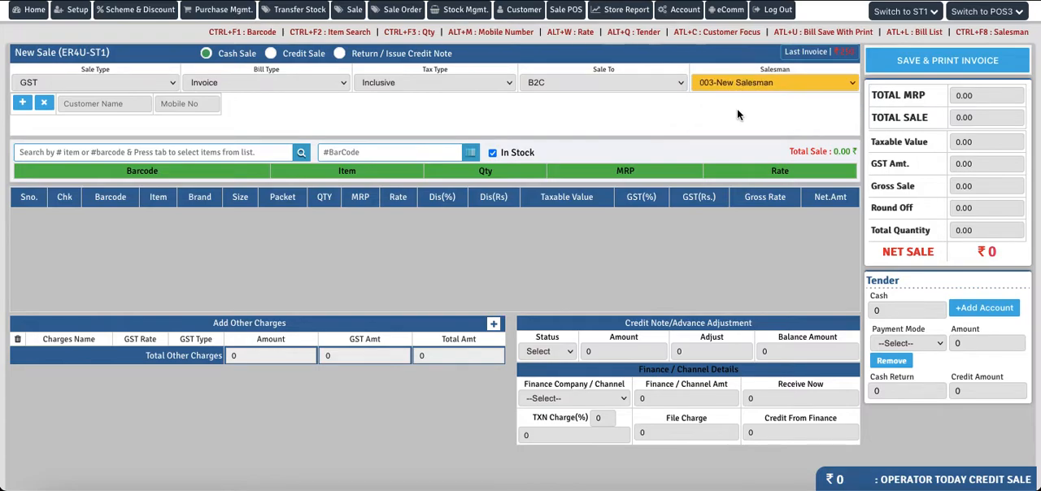
click(102, 103)
text(cus)
click(89, 123)
Step: Search the in-stock items for "a" and add ABCD with barcode 123 to the third sale
click(109, 153)
text(a)
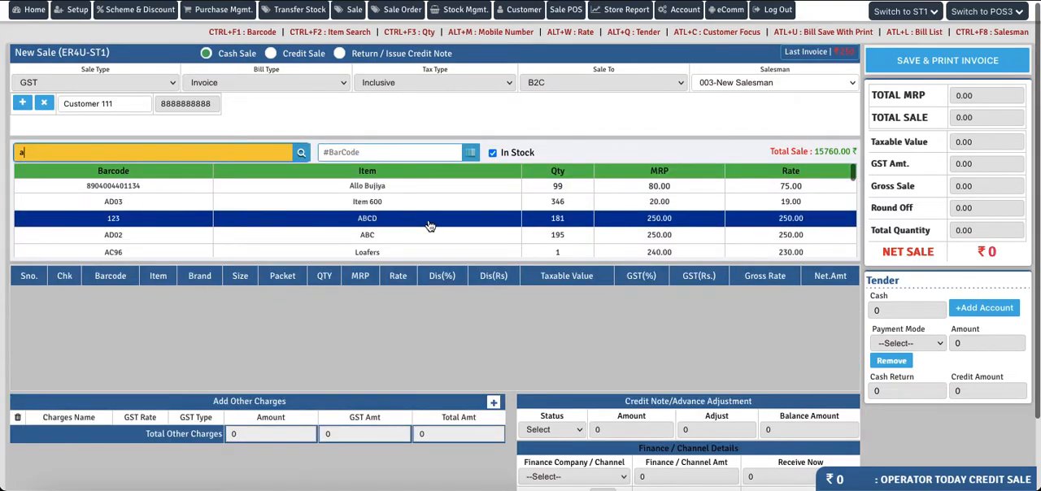
click(383, 223)
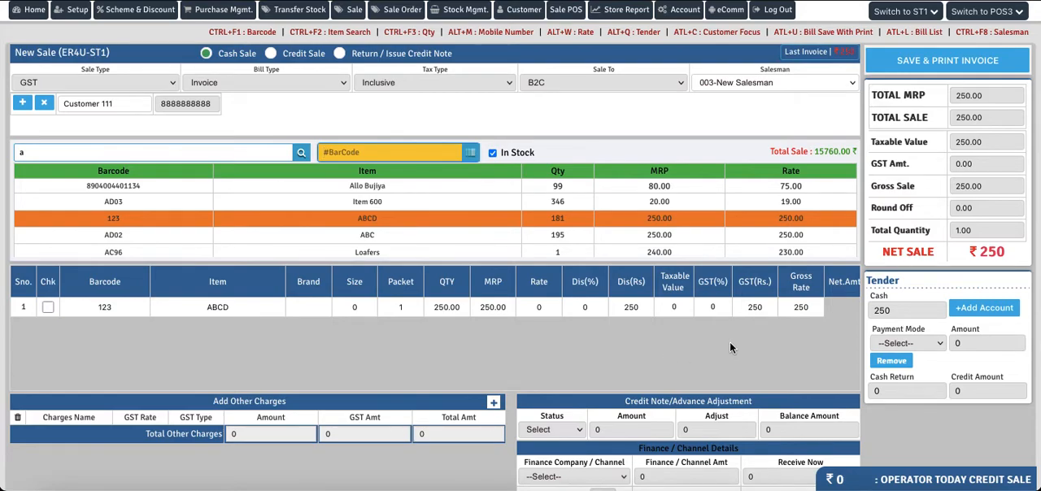
Step: Save the third sale invoice, confirm the form and cancel the bill print dialog
click(946, 58)
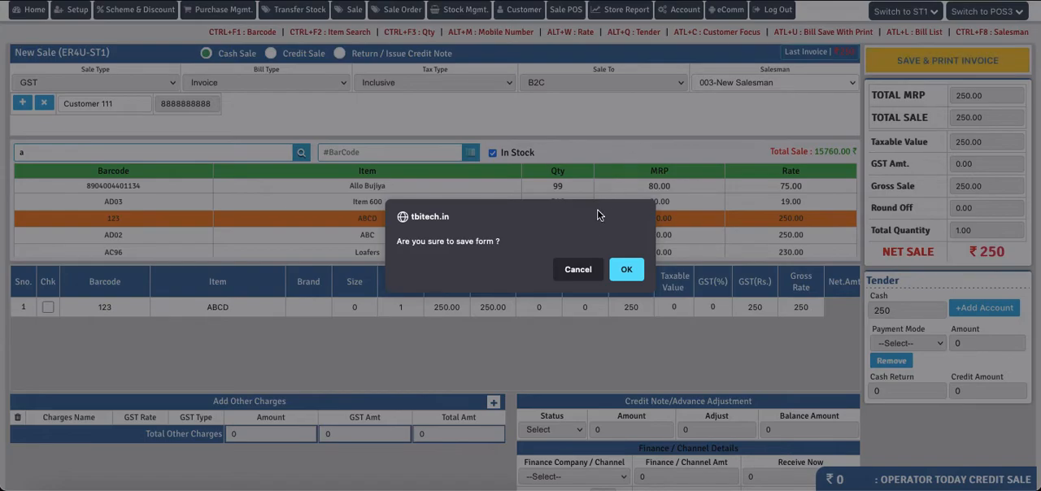
click(628, 271)
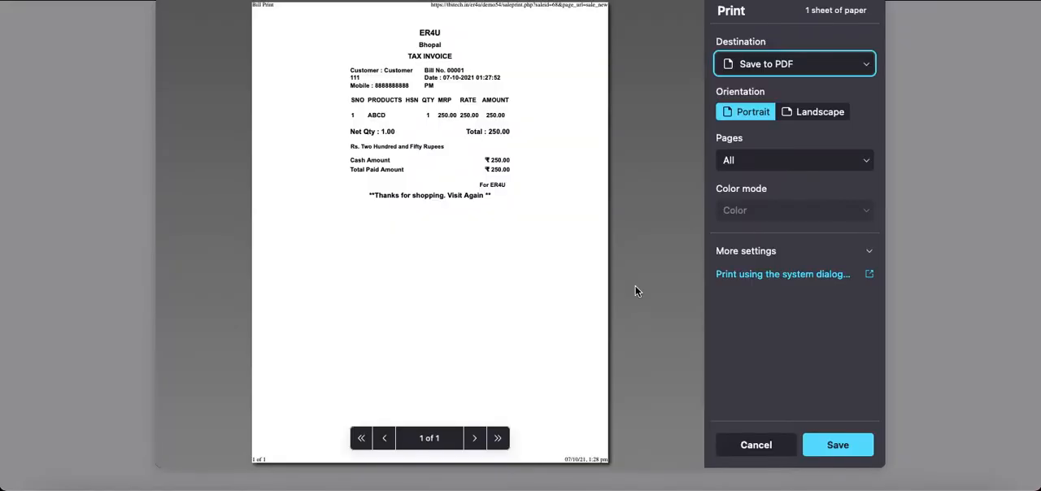
click(751, 447)
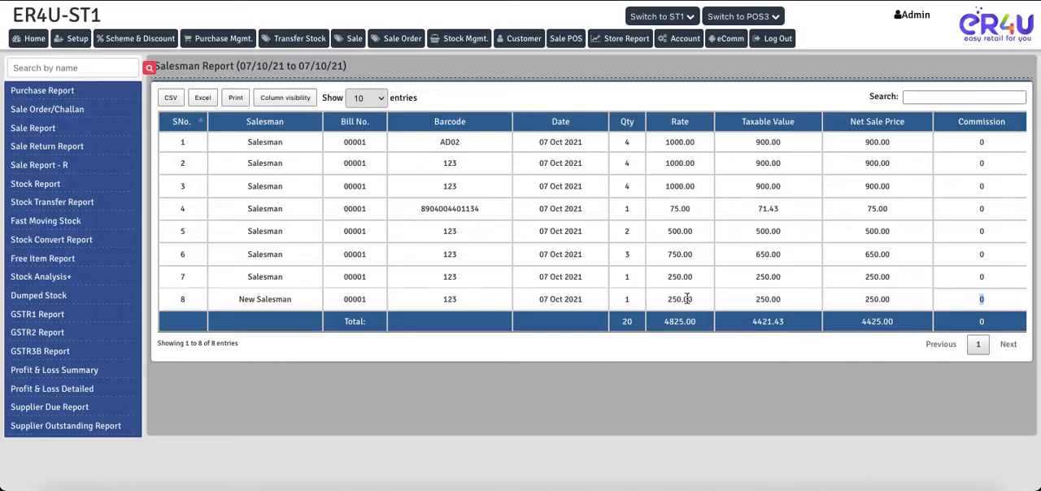
Step: Reload the Salesman Report with the form data resent and check the net sale price and commission of the newest sale
click(578, 336)
key(super+r)
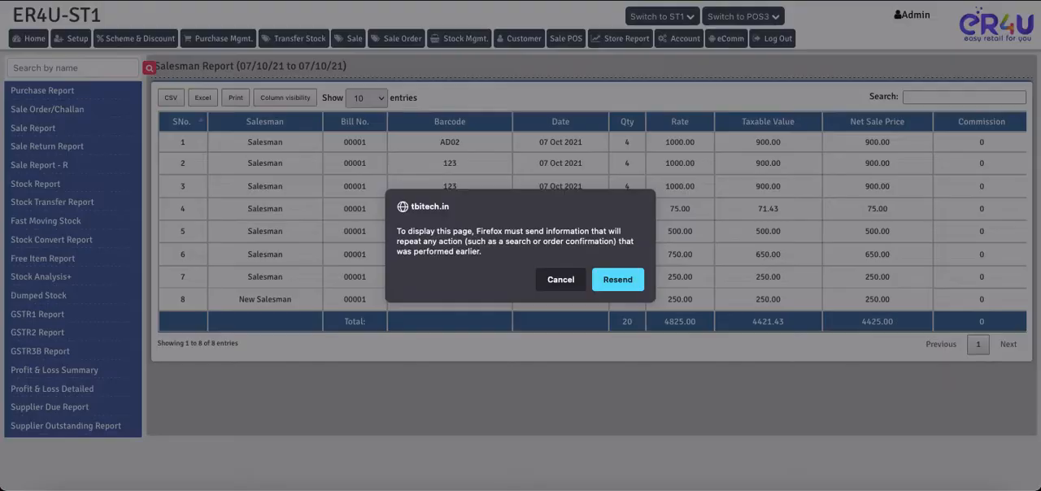
click(617, 280)
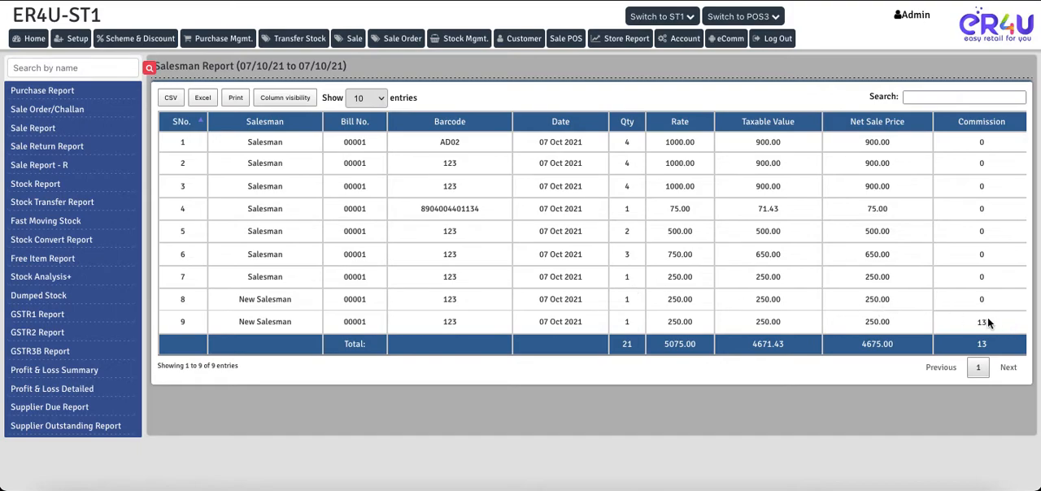
drag(991, 326, 976, 327)
drag(895, 326, 864, 324)
click(982, 323)
double_click(982, 323)
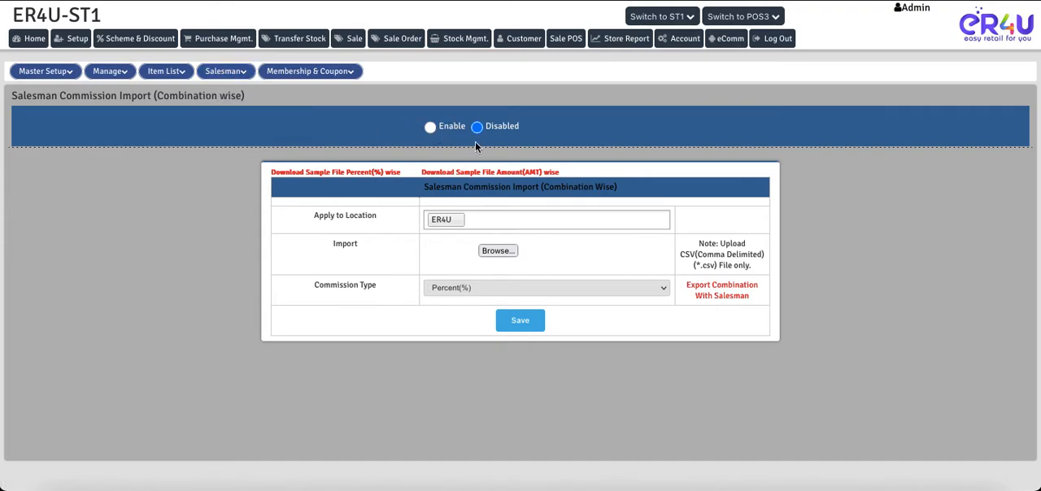
Step: Review the Salesman Commission slabs and the Salesman Commission Import page with its Enable/Disabled setting
mouse_move(218, 74)
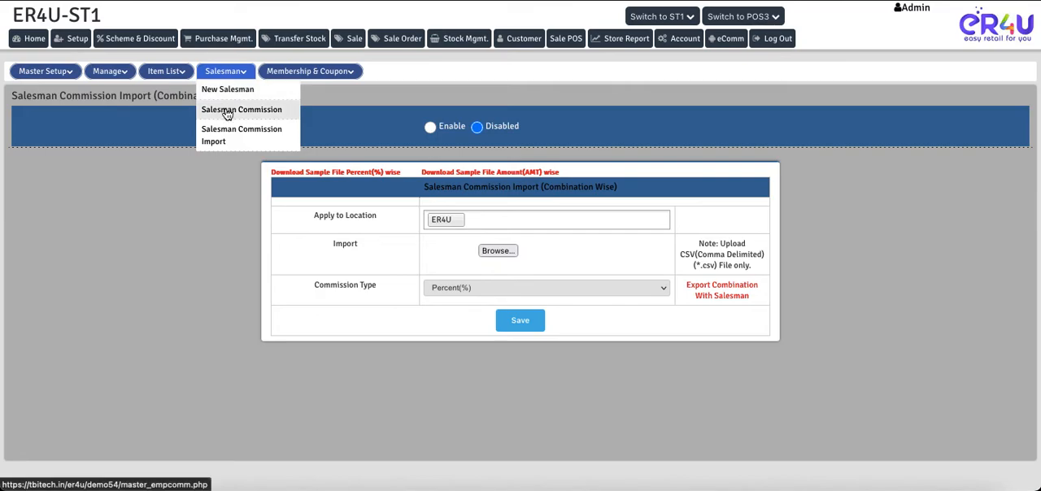
click(227, 112)
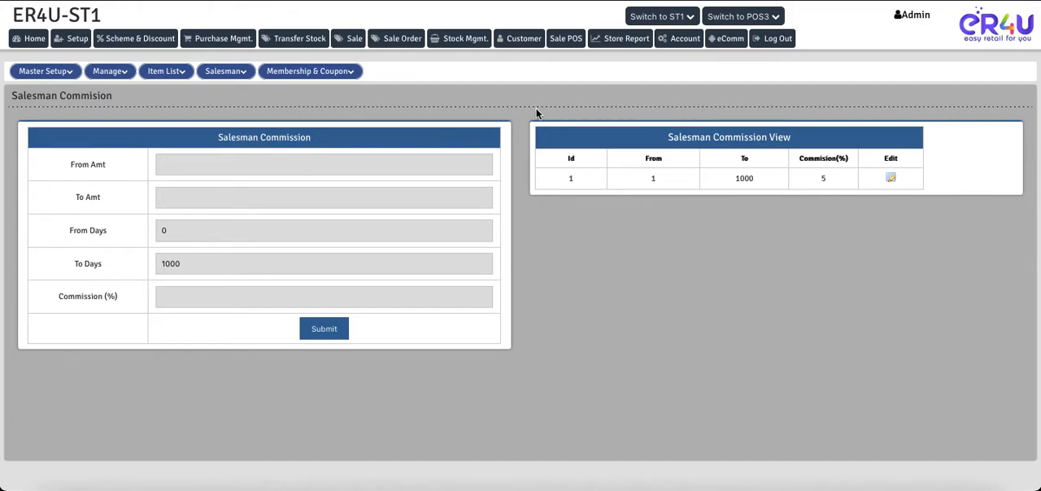
click(224, 74)
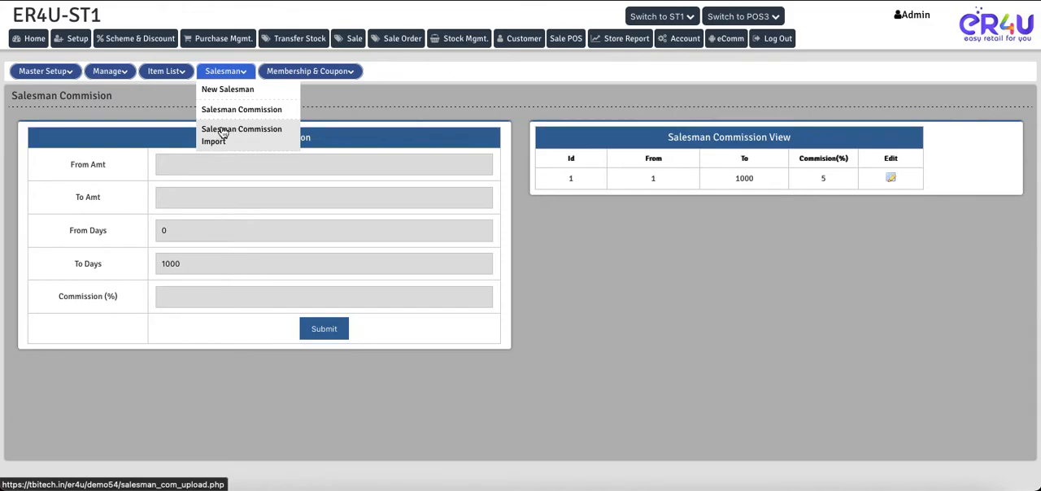
click(226, 138)
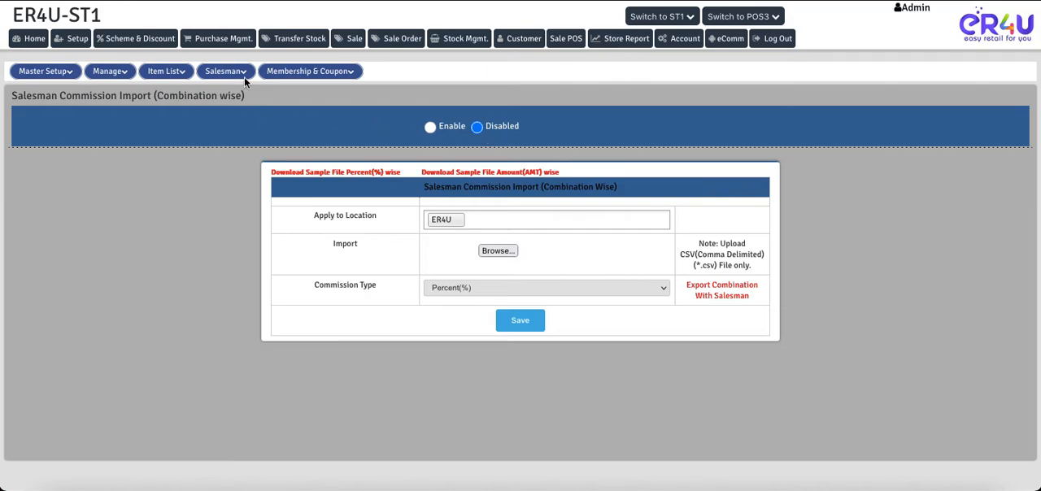
mouse_move(228, 74)
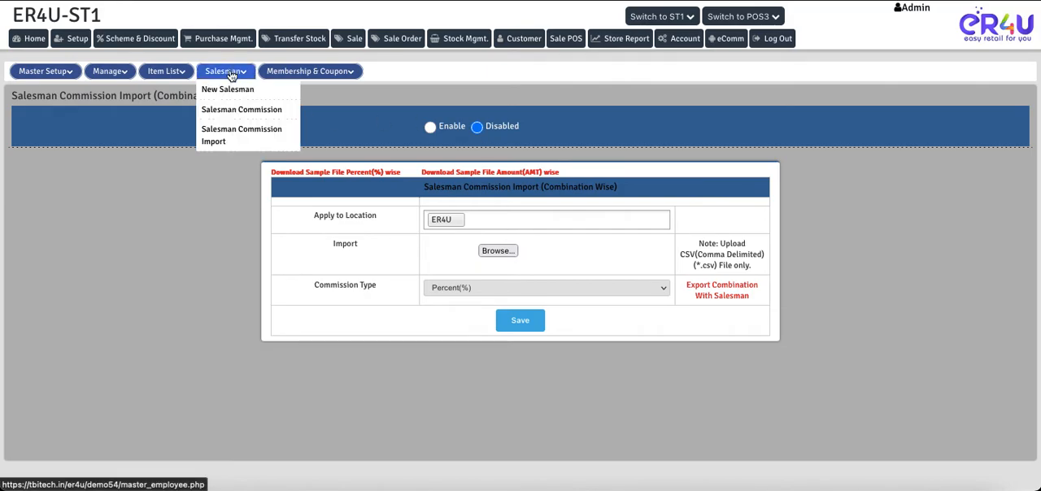
Step: Open the Salesman Commission slabs and check the newest sale's commission in the Salesman Report
click(227, 109)
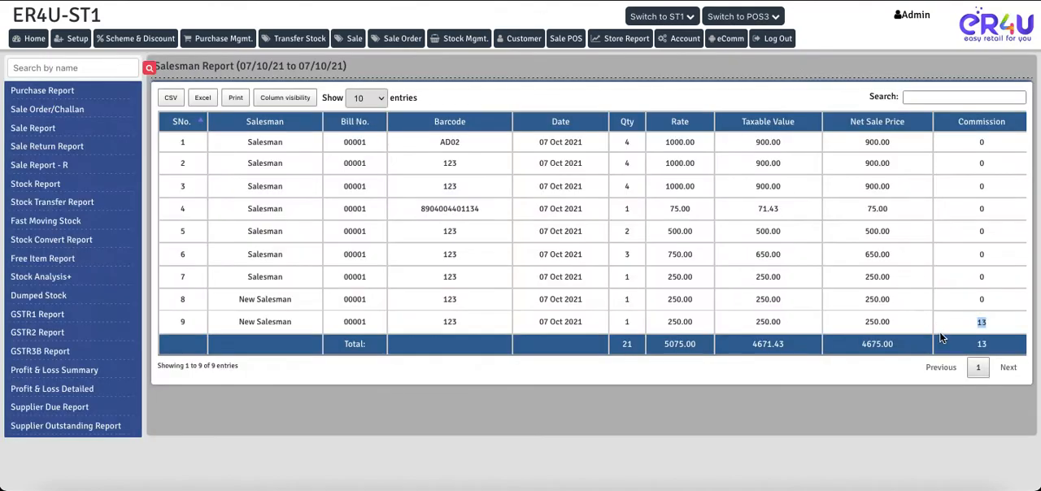
click(982, 323)
Step: Open a new Payment entry in the accounts section and set its party type to Employee
click(682, 39)
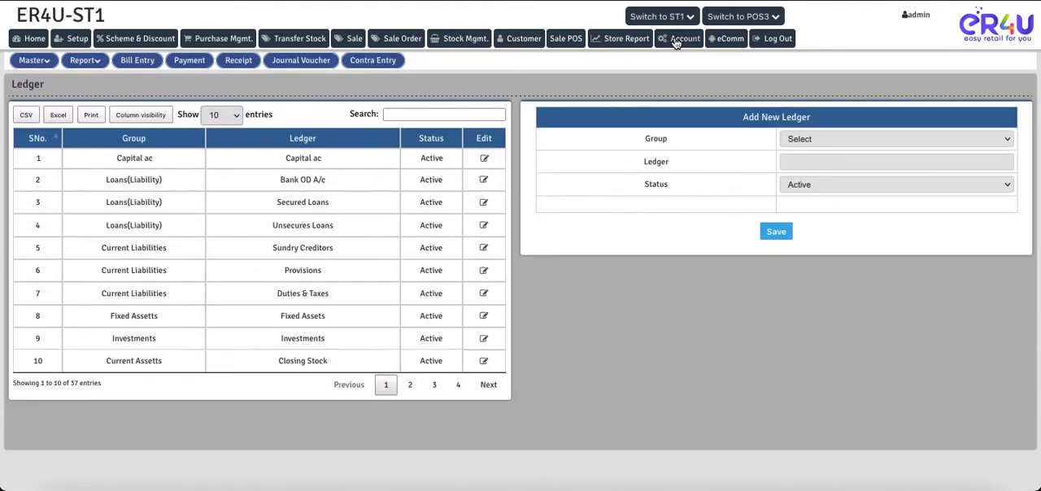
click(190, 61)
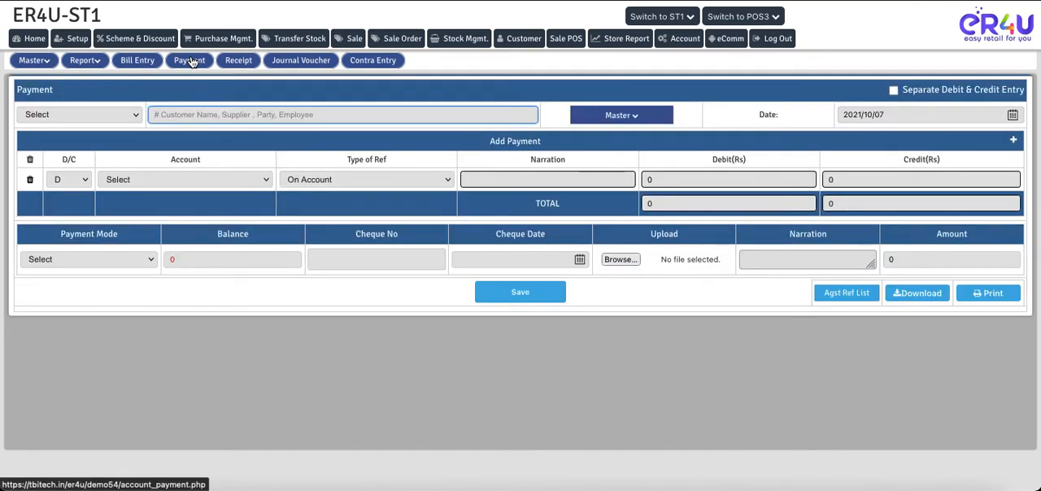
click(63, 118)
click(60, 167)
click(215, 115)
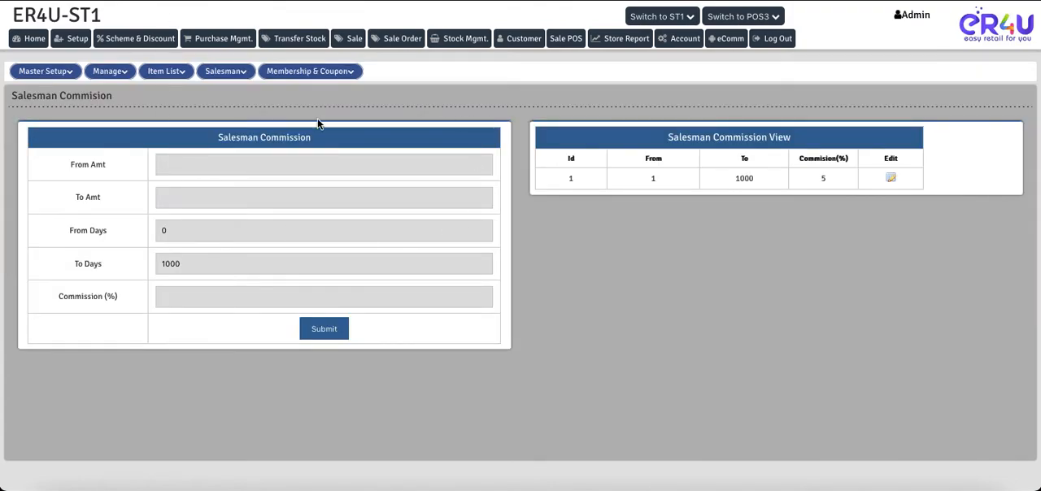
Step: Open the Salesman Master and examine the names offered for Employee Name
click(225, 71)
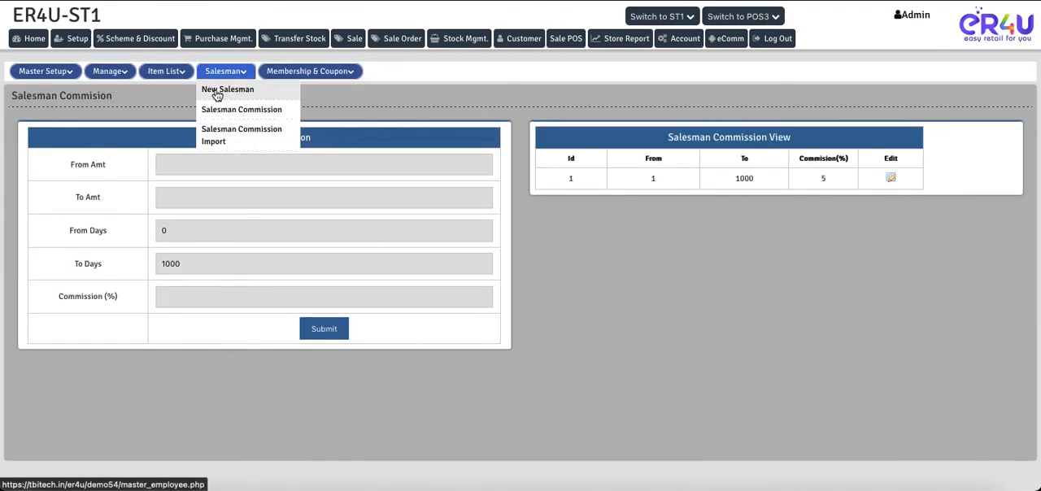
click(218, 92)
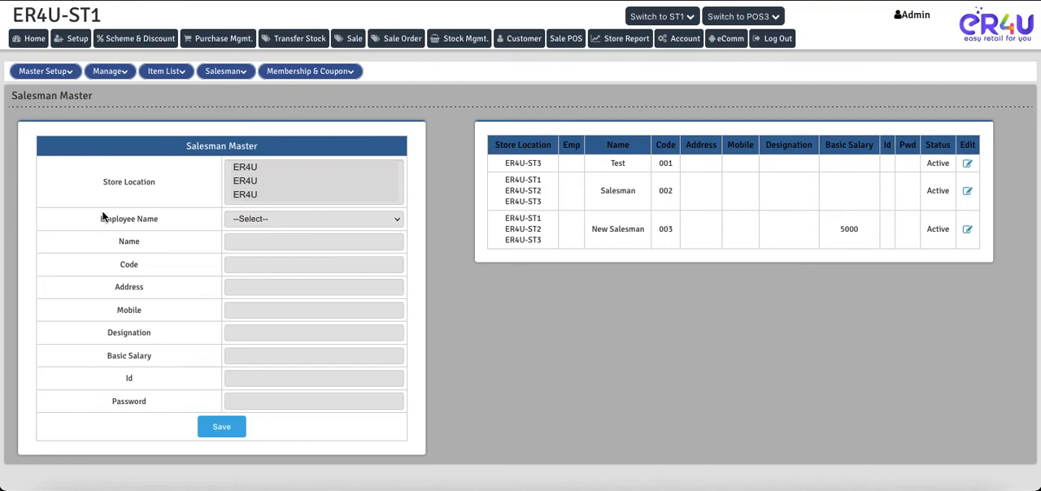
drag(107, 218, 150, 219)
click(236, 214)
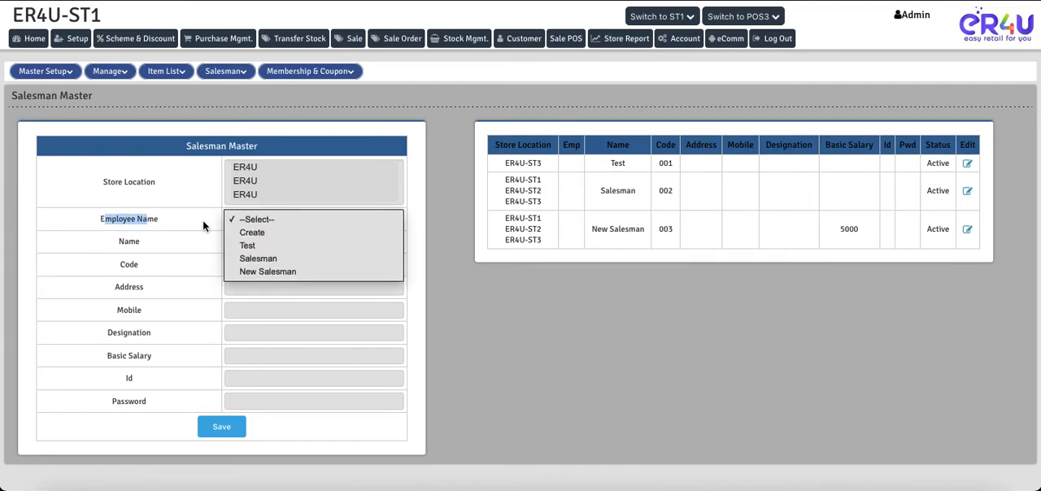
Step: Search the payment's employees for "new" and choose New Salesman
click(69, 165)
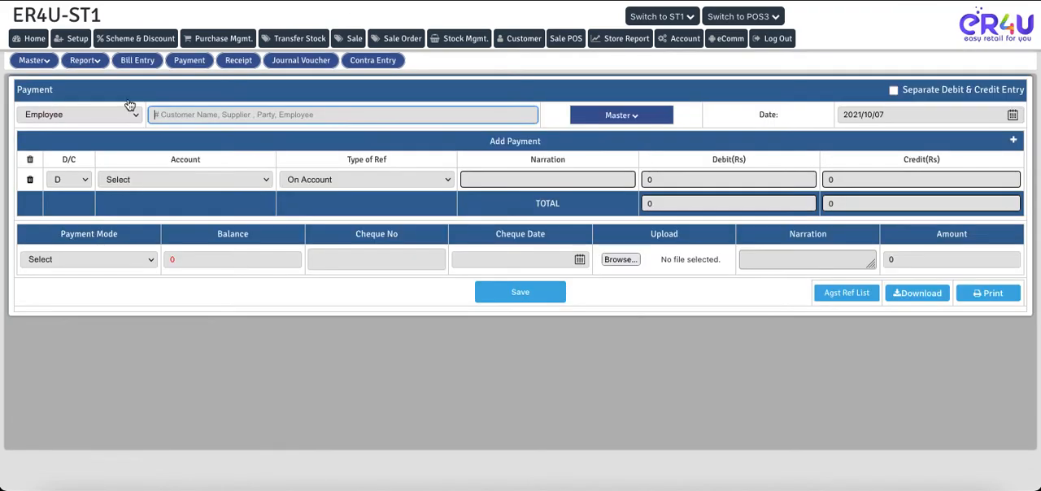
text(new)
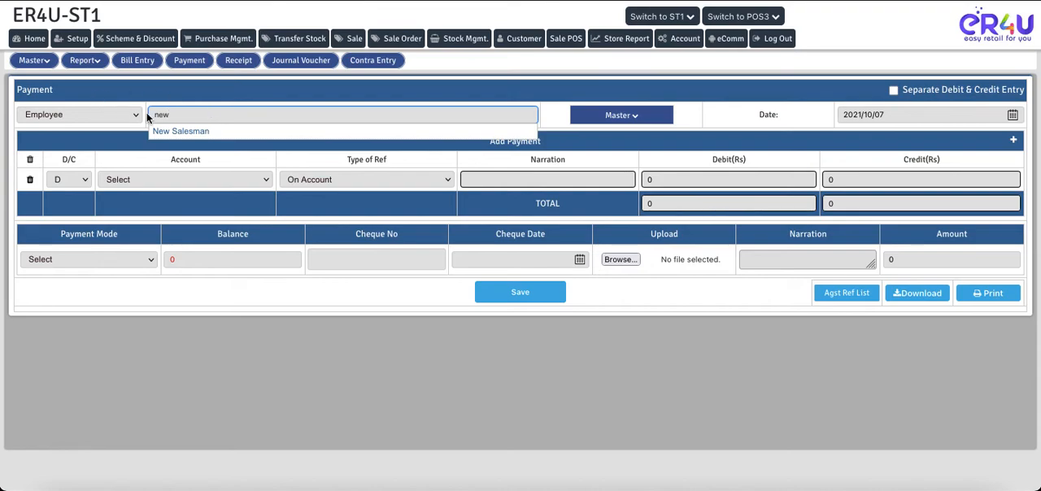
click(189, 133)
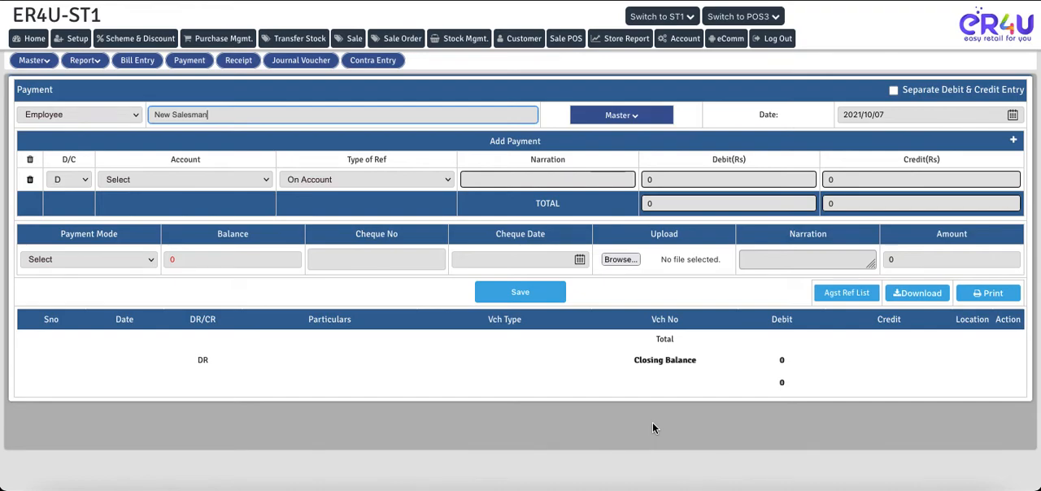
Step: Set the payment line's account to Salary Generate->Salary Generate
click(184, 179)
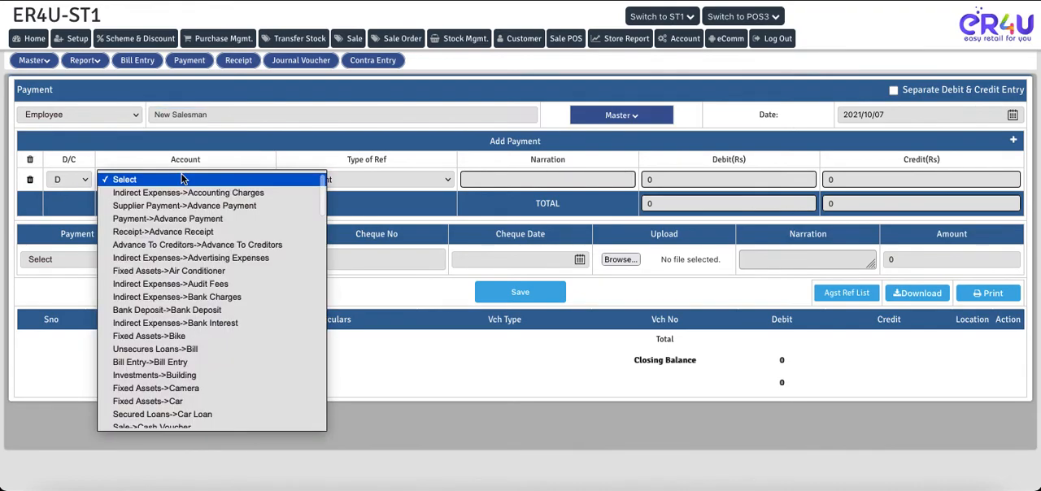
scroll(204, 407, down, 5)
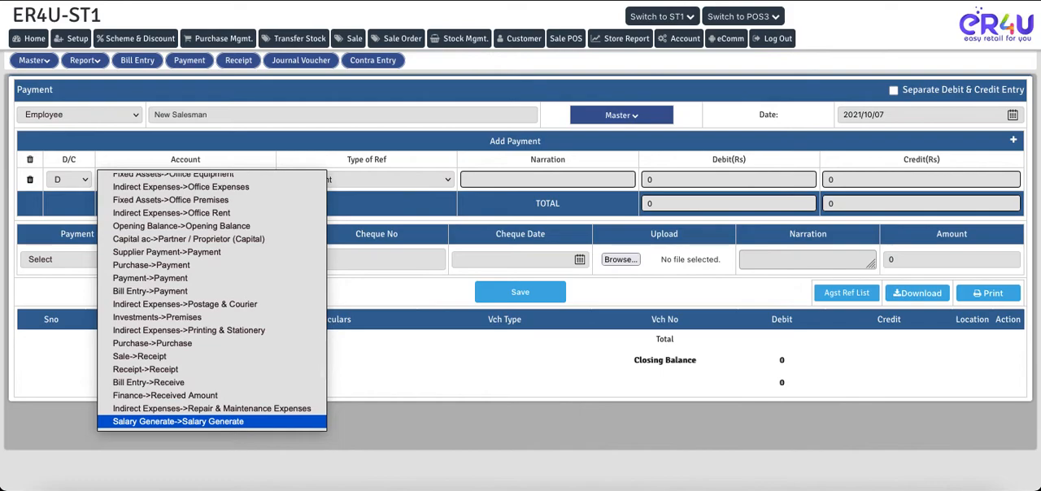
scroll(192, 382, down, 1)
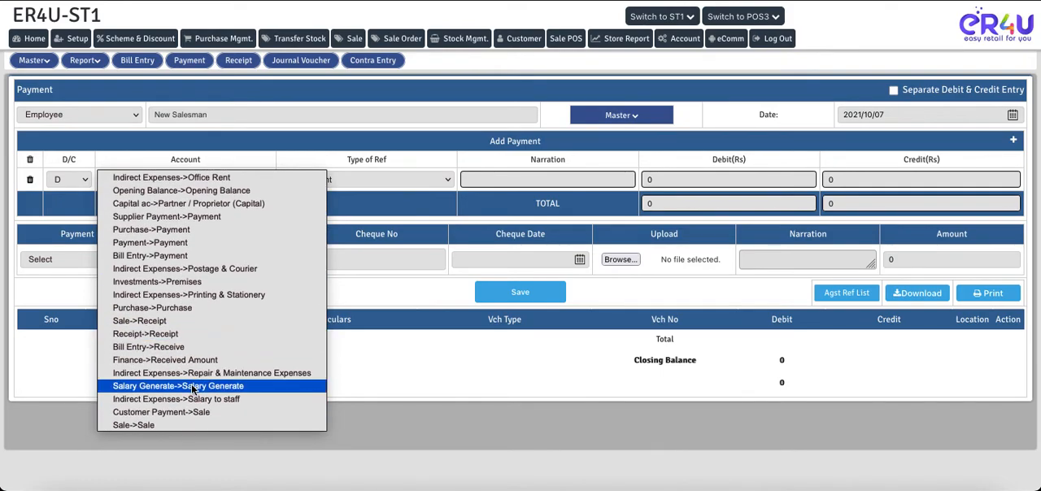
click(192, 386)
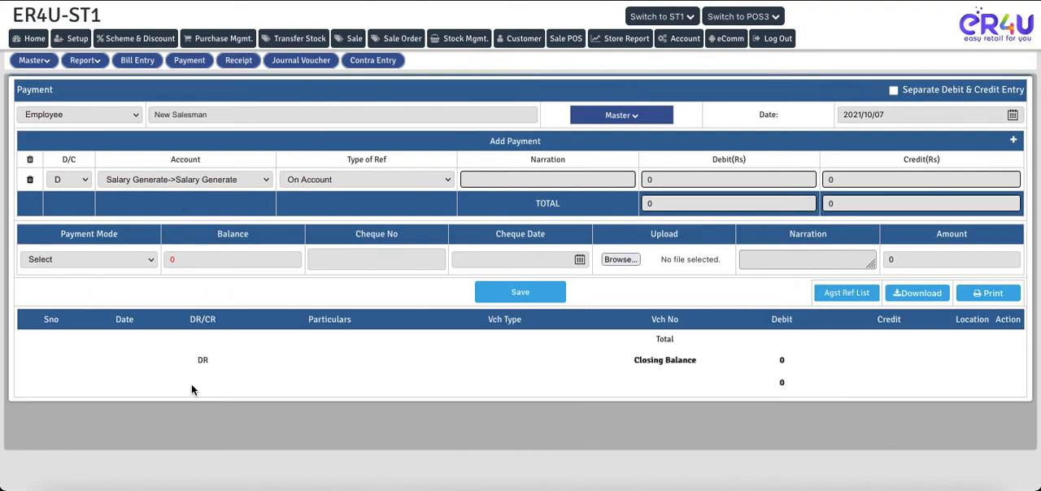
Step: Enter the narration "Salary with commission" on the payment line and begin its debit amount with 50
click(529, 180)
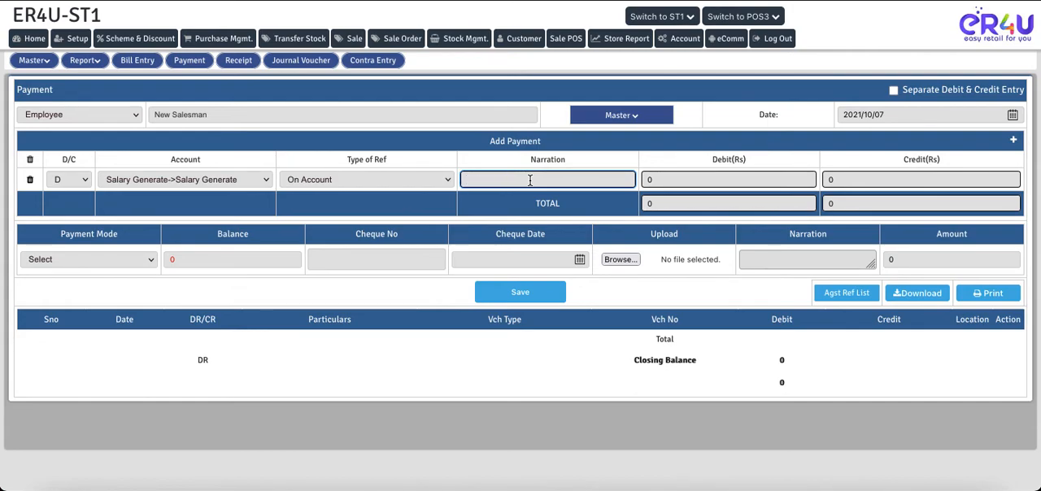
text(Salary with commmission)
click(736, 181)
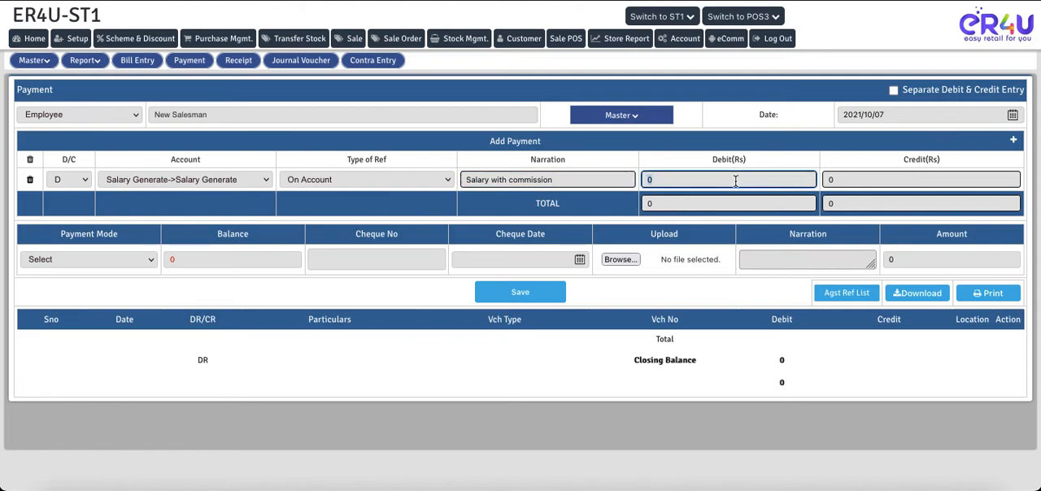
text(5000)
key(BackSpace)
key(BackSpace)
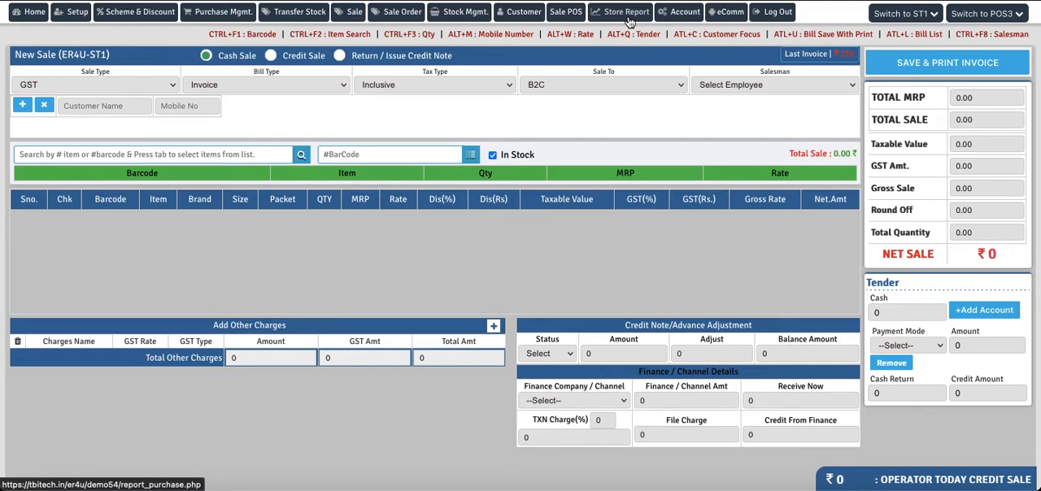
Step: Search the store reports for "sale", view the Salesman Report for 2021/10/07 with all salesmen and check the commission
click(630, 17)
click(67, 68)
text(sale)
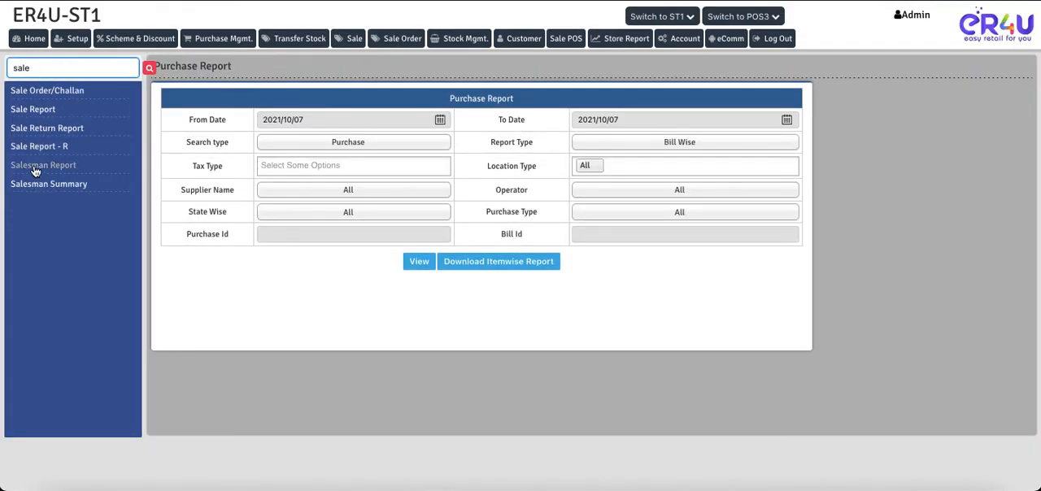
click(35, 171)
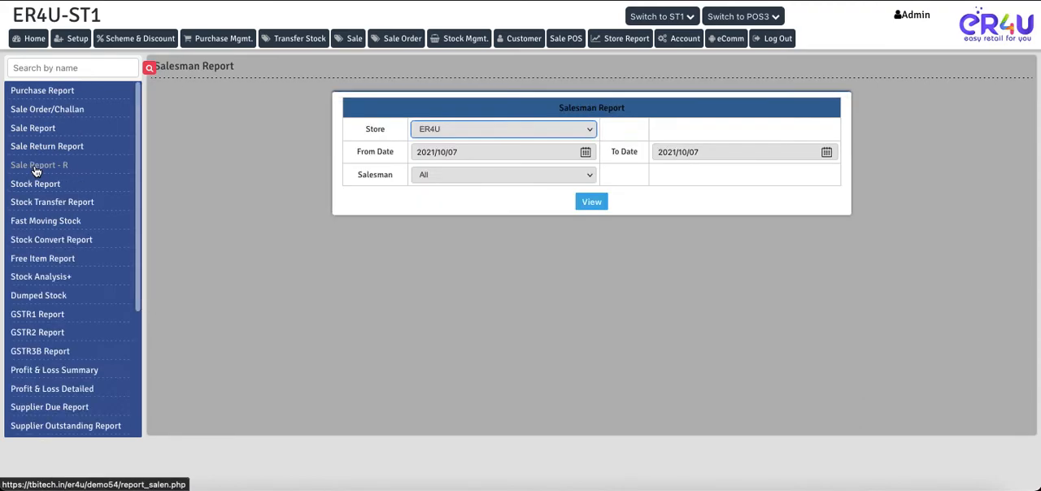
click(588, 210)
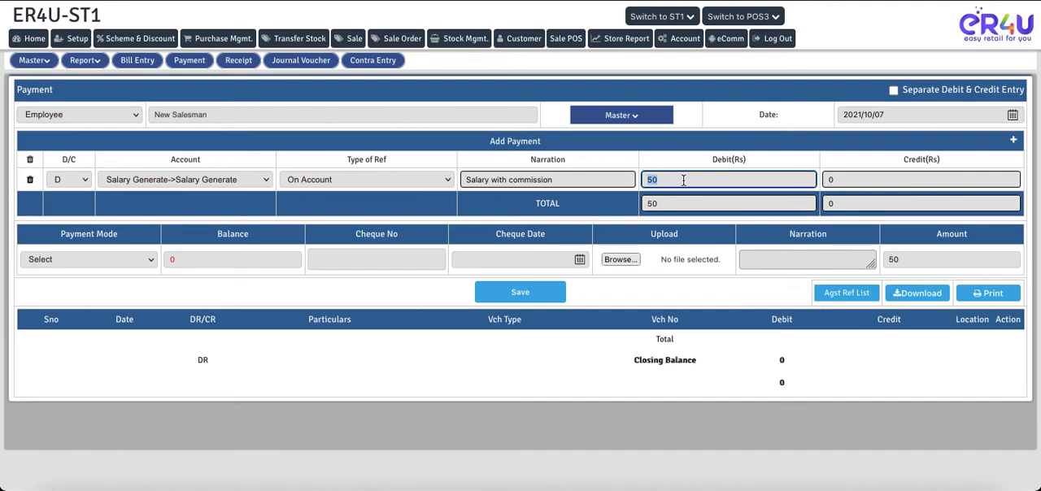
Step: Complete the payment line's debit as 5013 and set the payment mode to Cash
click(683, 181)
text(13)
click(145, 262)
click(113, 272)
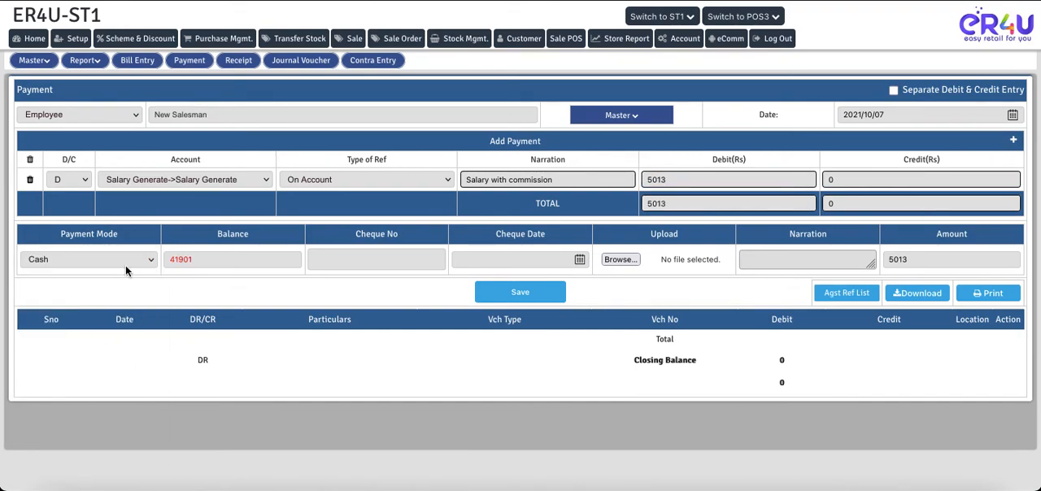
Step: Save the salary payment, confirm it, open its printable voucher and cancel the print dialog
click(527, 298)
click(620, 268)
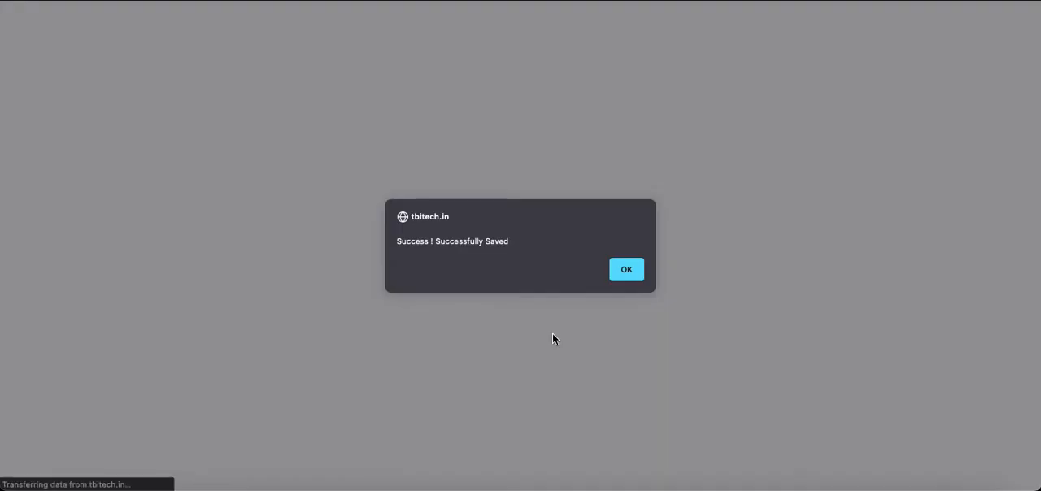
click(626, 269)
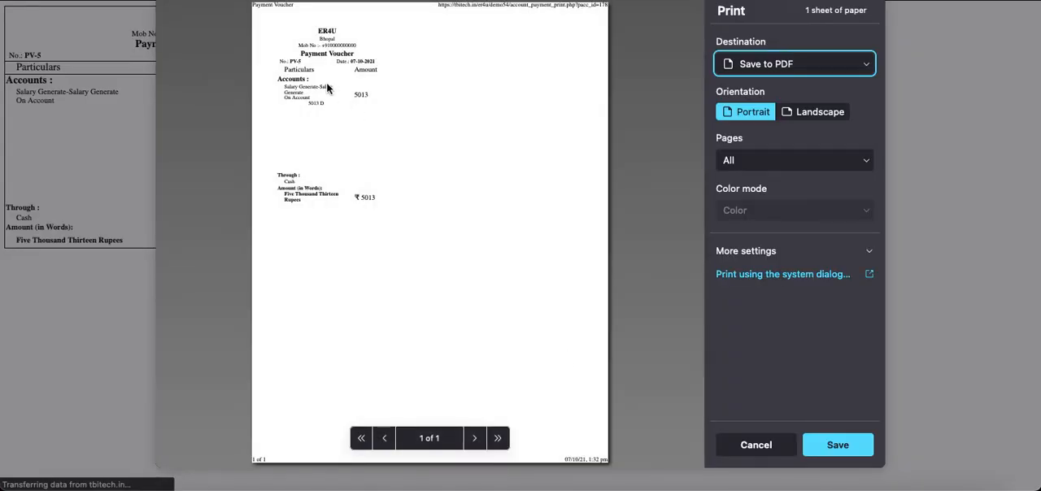
click(725, 441)
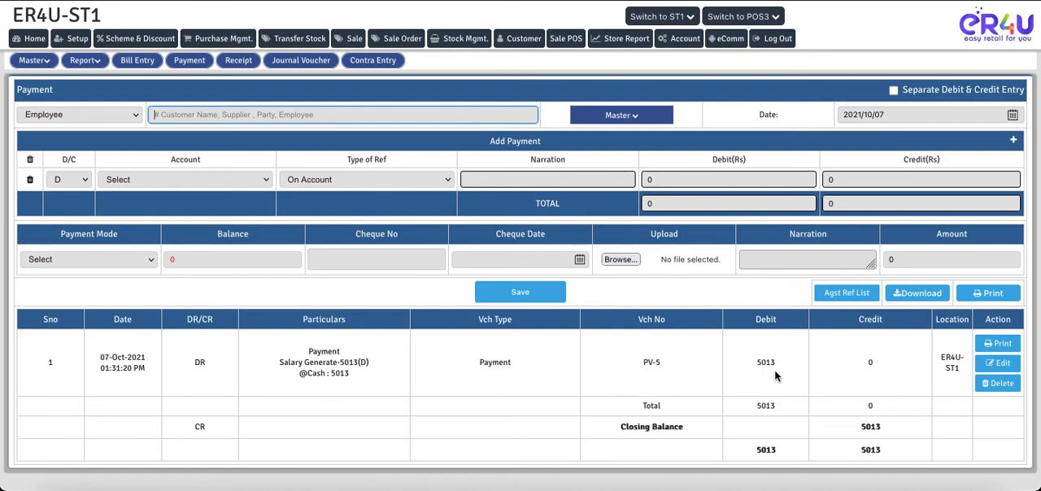
Step: View the Day Book Report for all locations on 2021/10/07 and check the salary payment's particulars
click(85, 60)
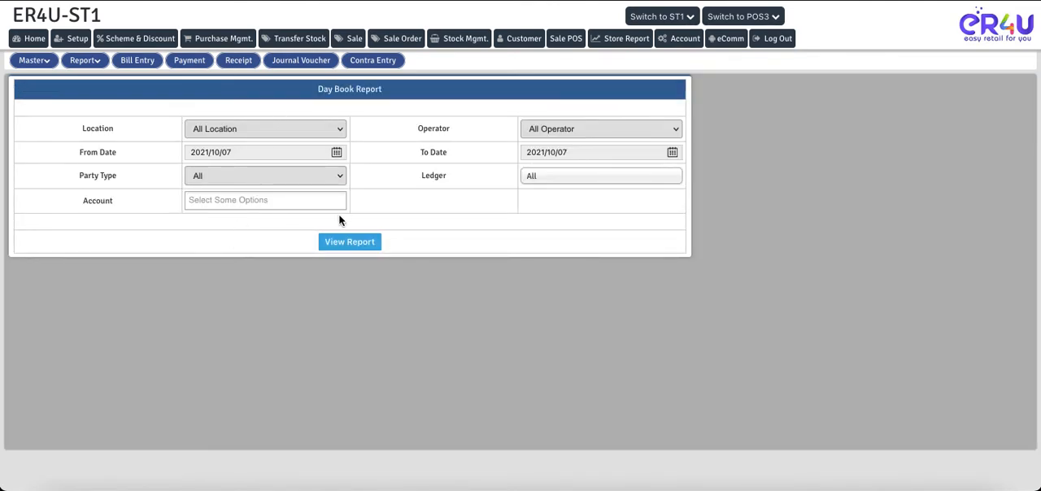
click(342, 243)
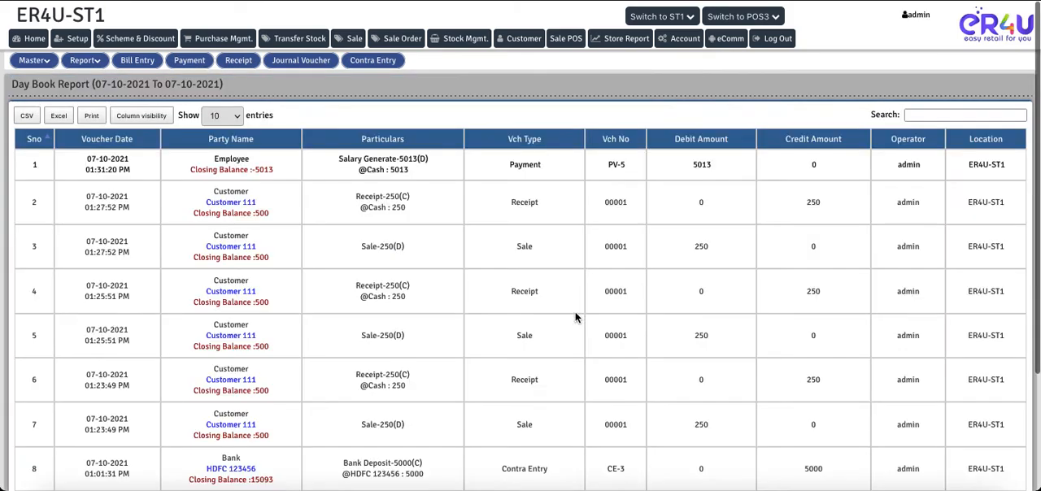
drag(411, 173, 339, 163)
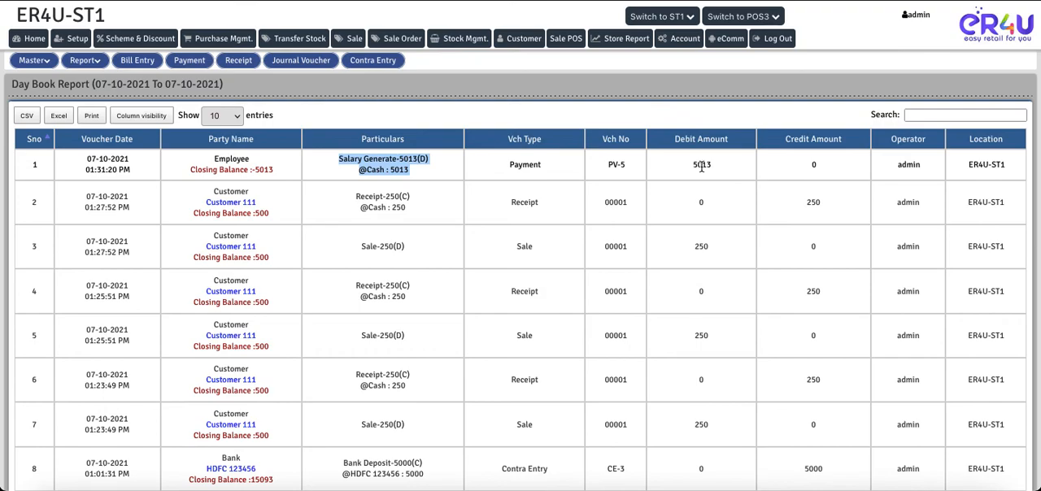
Step: View the Profit & Loss Report for all locations on 2021/10/07 and examine its expenditure and income ledgers
click(86, 64)
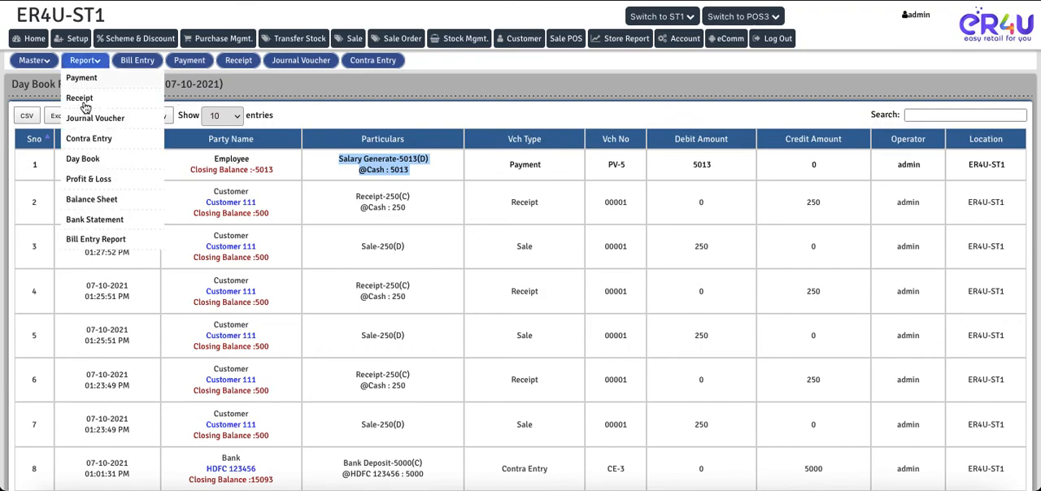
click(88, 180)
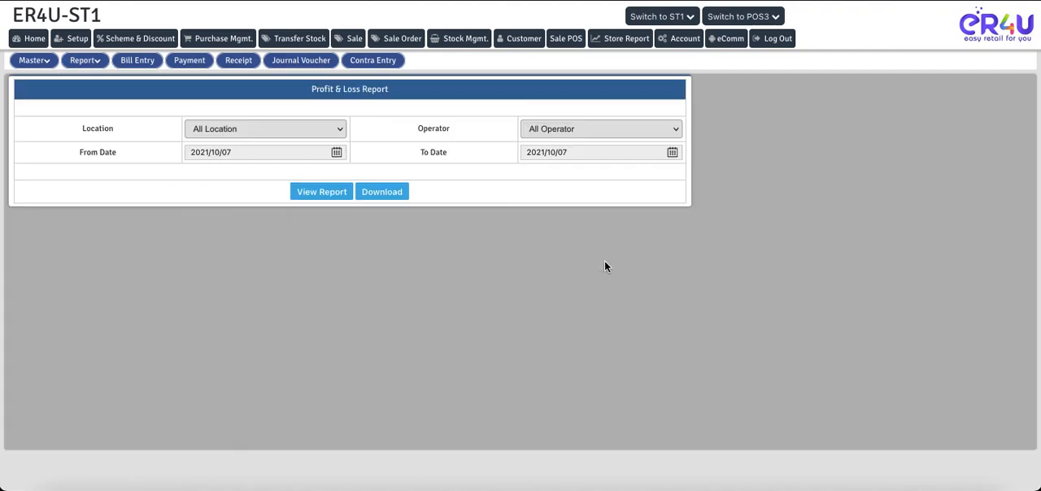
click(322, 192)
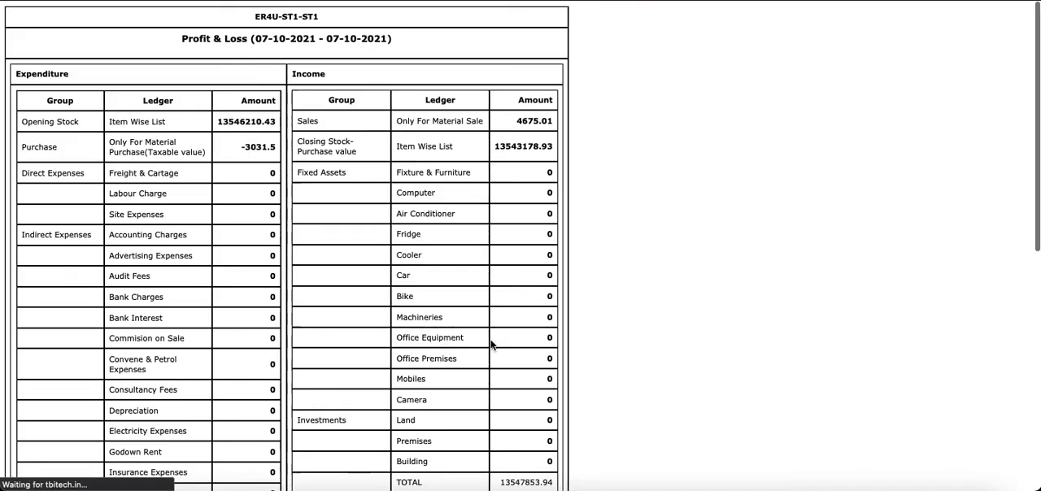
scroll(490, 346, down, 1)
scroll(491, 345, down, 3)
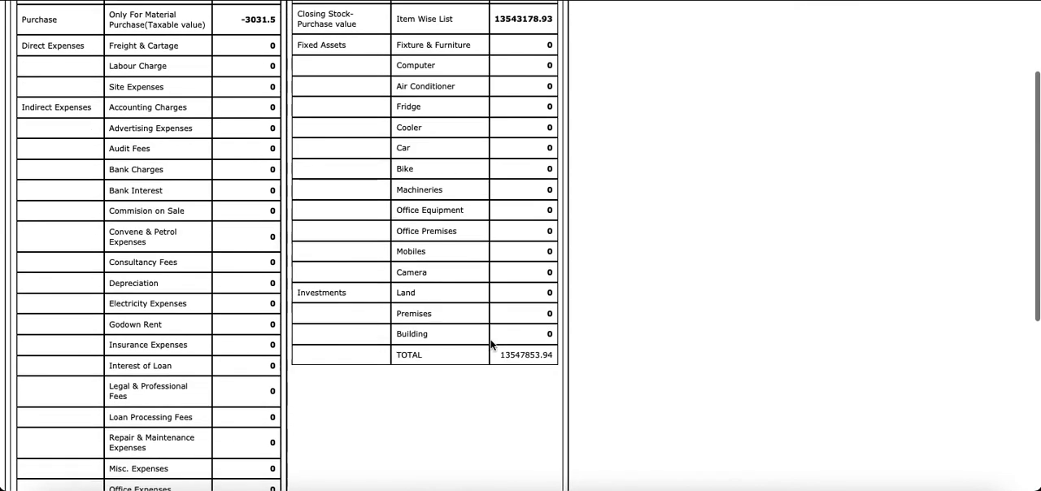
scroll(272, 292, down, 7)
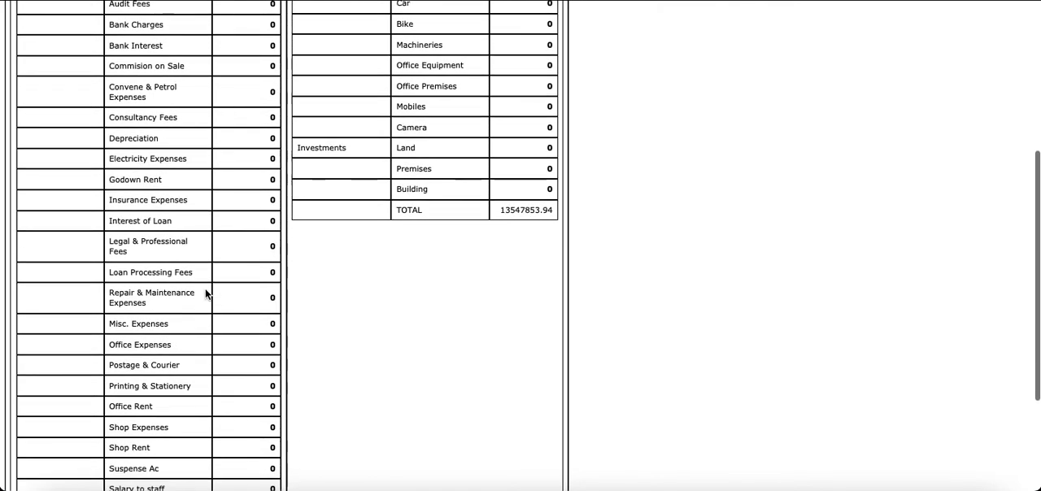
scroll(206, 294, up, 6)
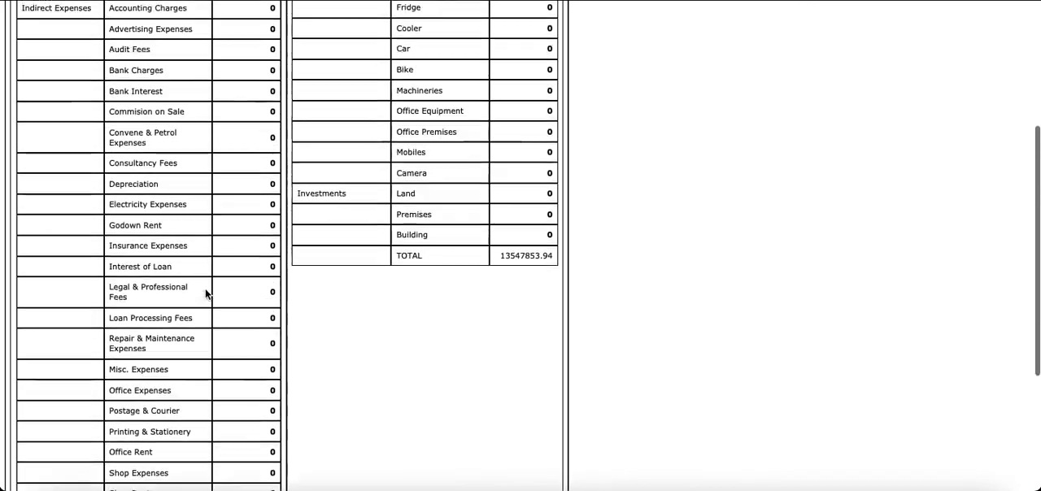
scroll(206, 295, up, 2)
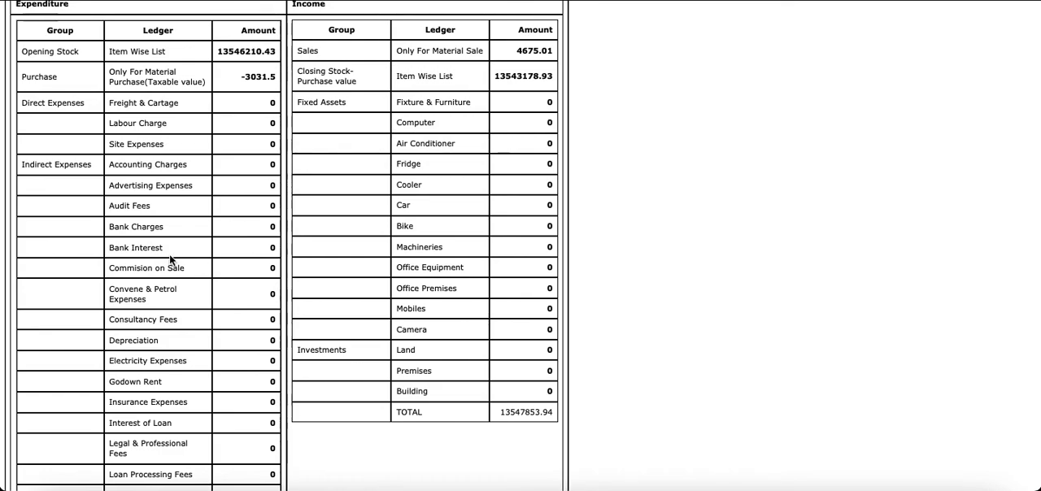
Step: Review the Profit & Loss statement's indirect expense ledgers, including Commission on Sale and Salary to staff, along with the net profit and totals
scroll(169, 261, down, 1)
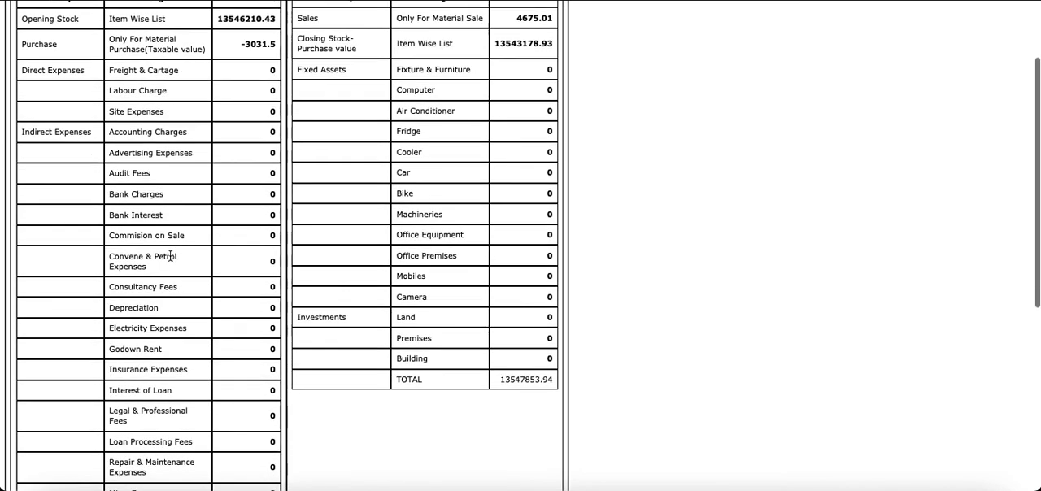
scroll(169, 257, down, 10)
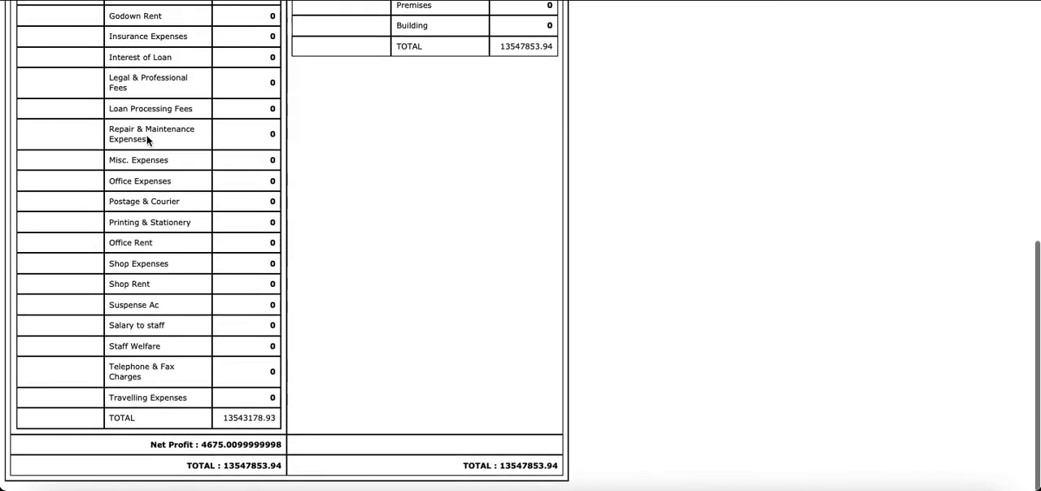
scroll(147, 140, up, 8)
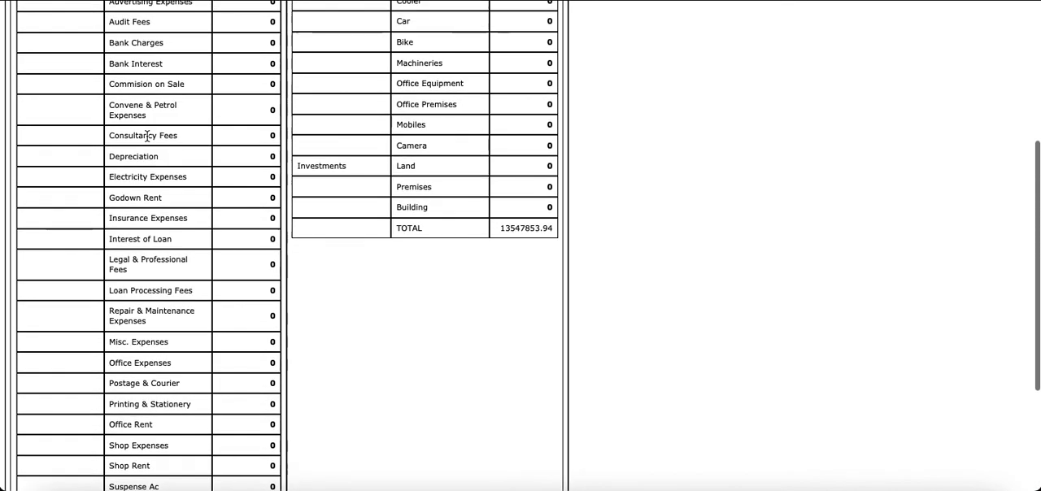
scroll(147, 140, up, 5)
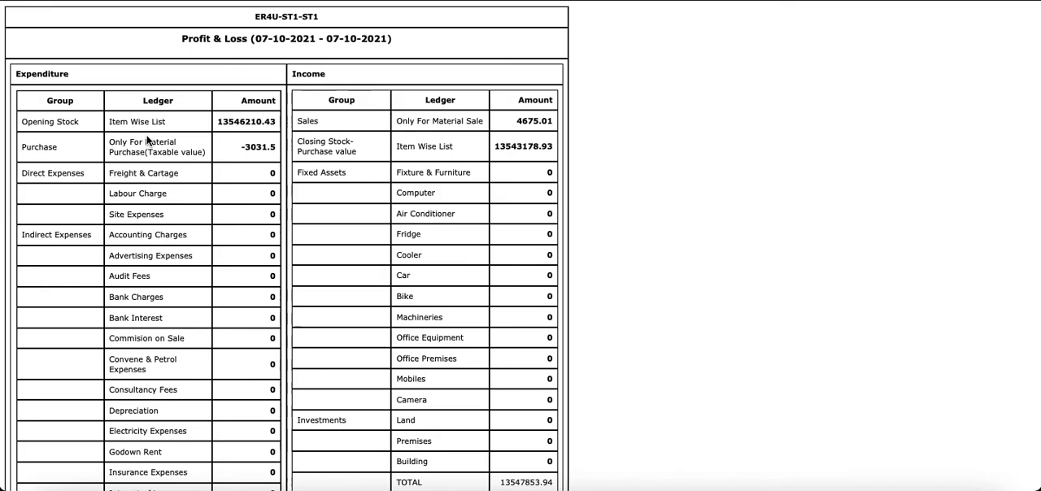
scroll(162, 280, down, 4)
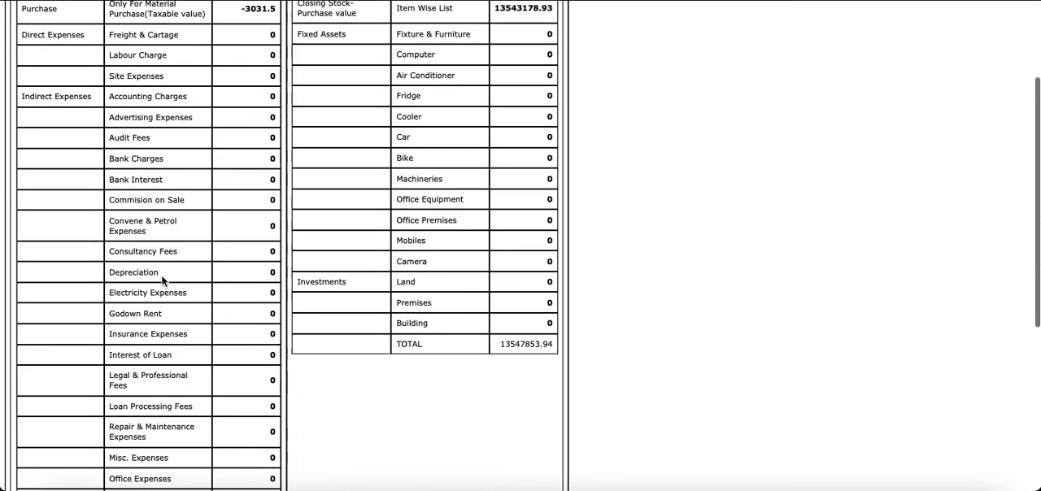
scroll(162, 279, down, 8)
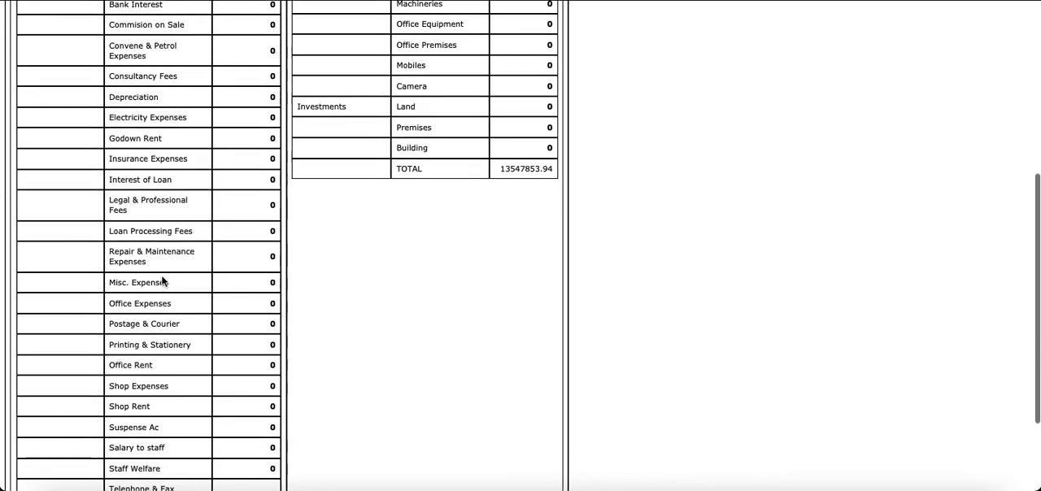
scroll(162, 280, up, 12)
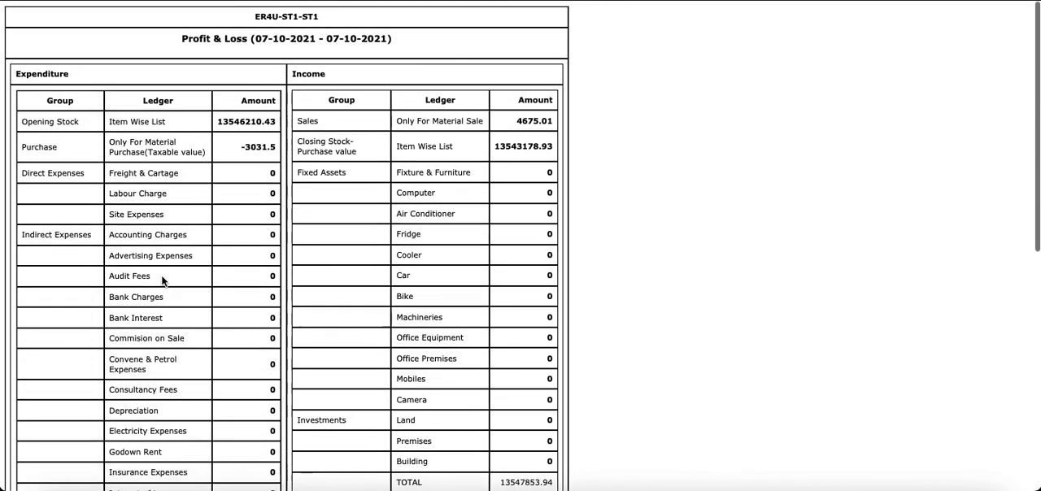